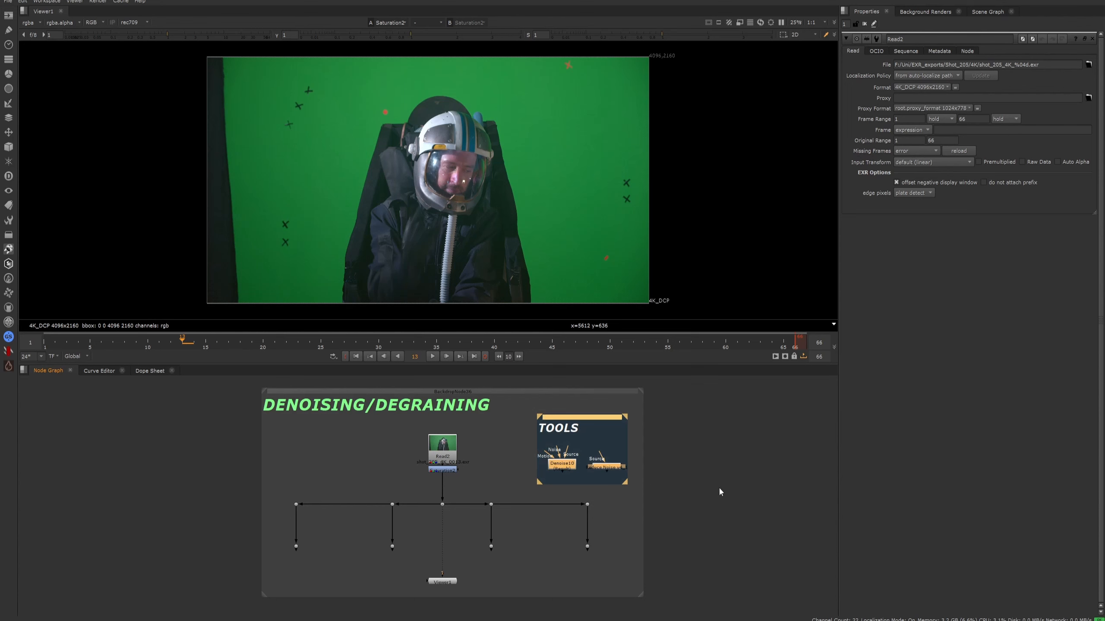
- Play the green-screen shot in the full-size viewer and stop playback
left_click(718, 487)
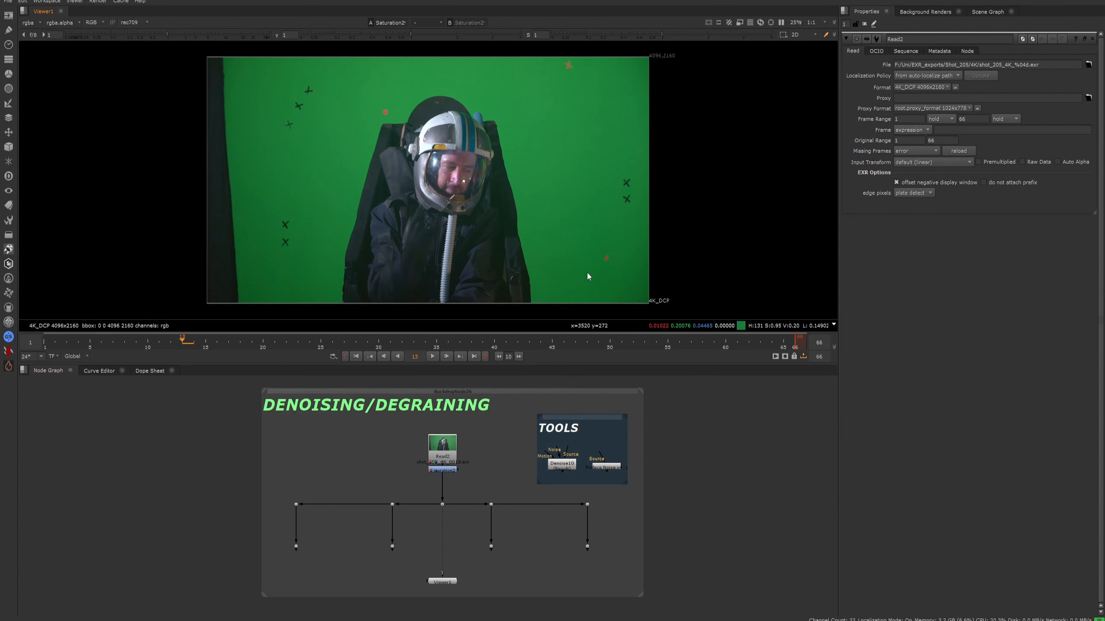
key("space")
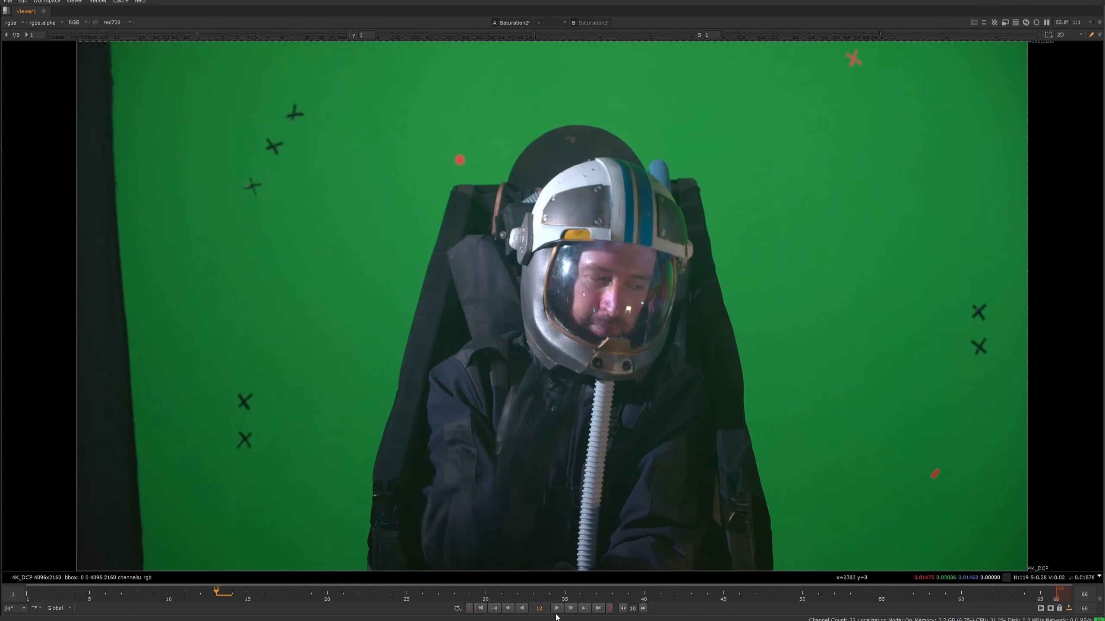
key("l")
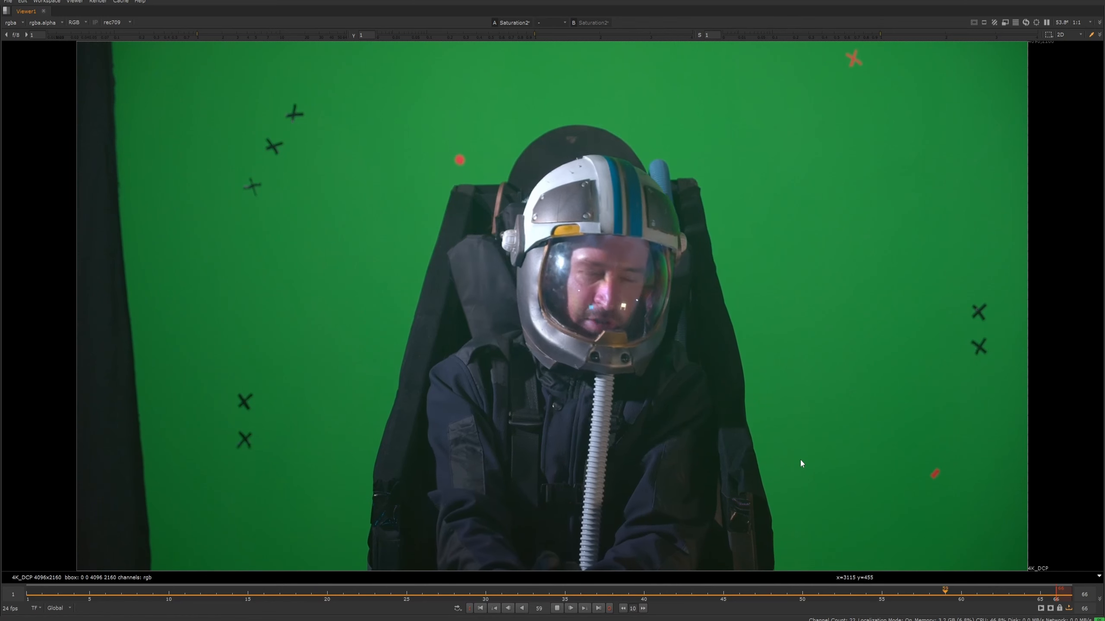
left_click(556, 609)
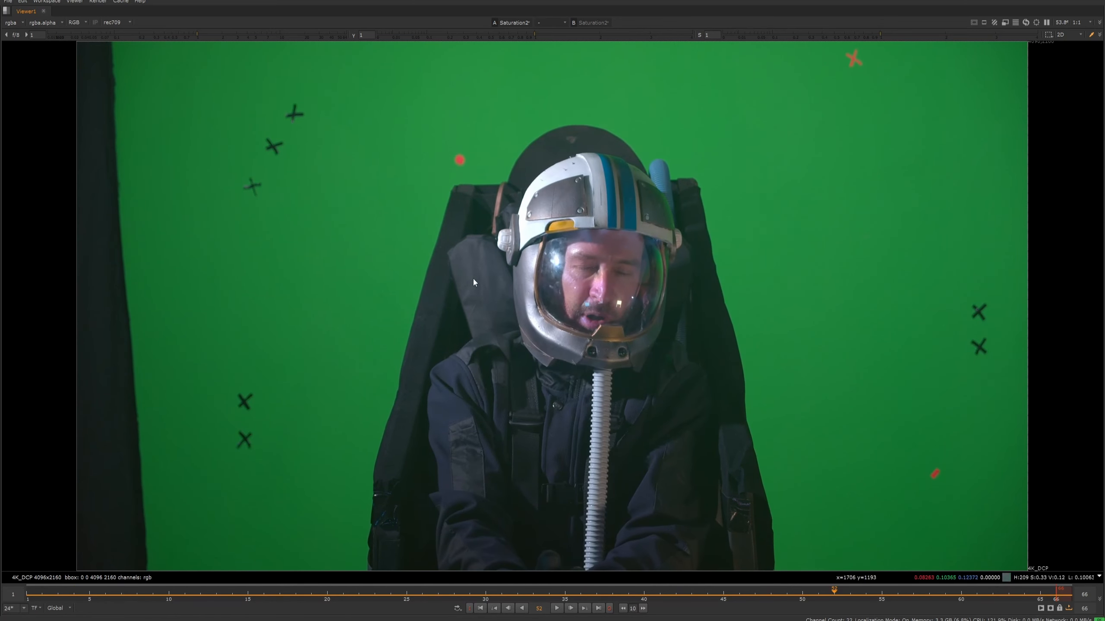
- View the footage's red, green and blue channels one after another, ending on a closer look at blue
key("r")
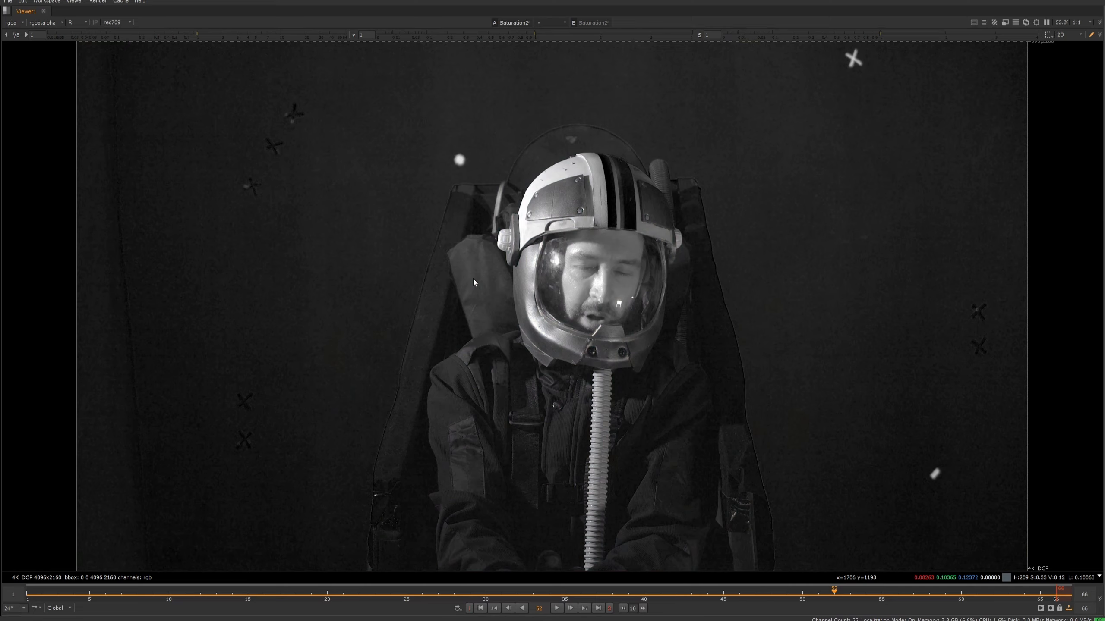
key("g")
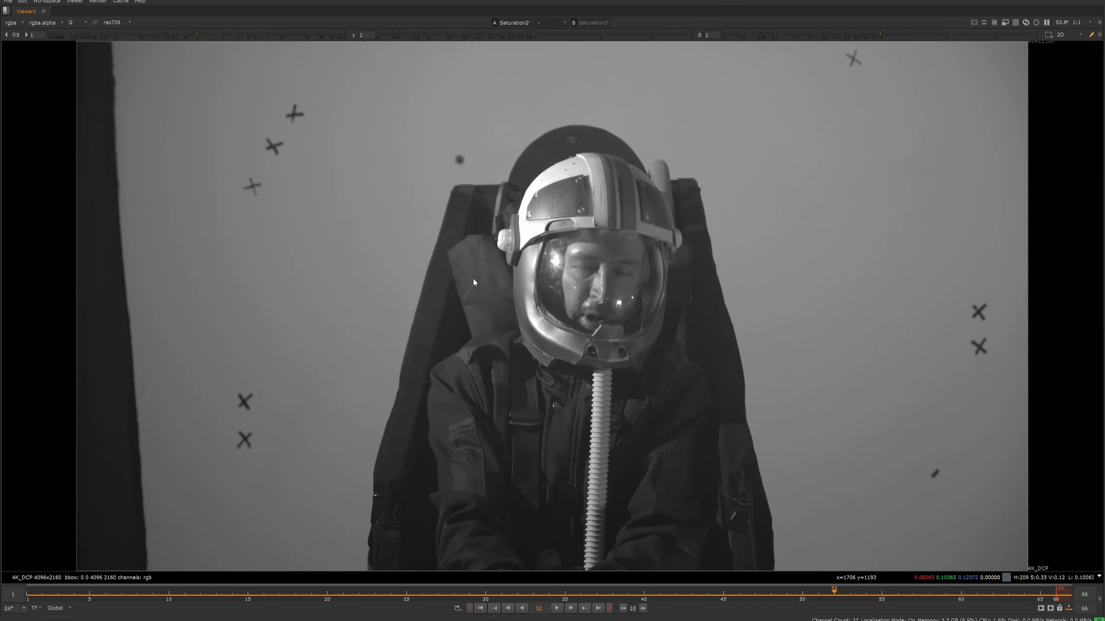
key("b")
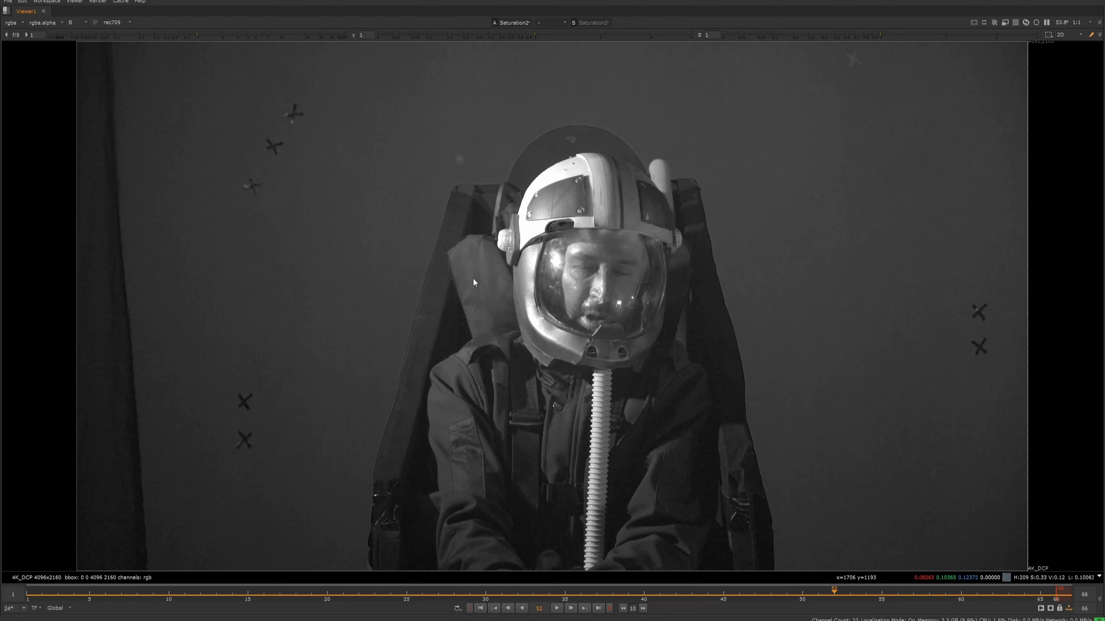
scroll(487, 283, "up", 4)
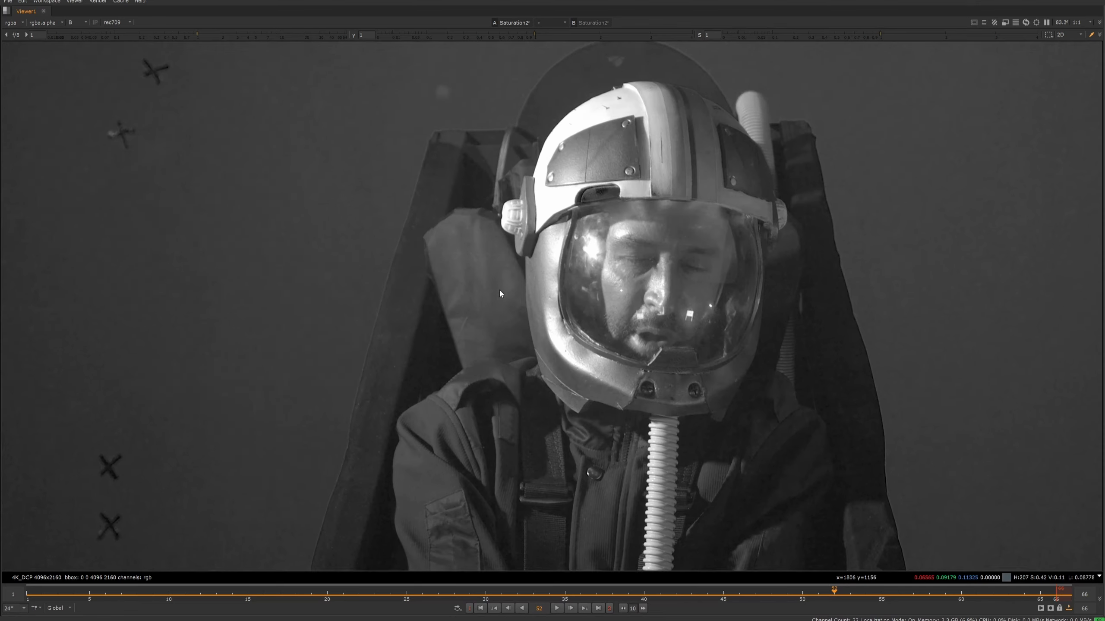
- Play the blue channel at close range to examine the grain on the suit and green screen, and stop playback
key("l")
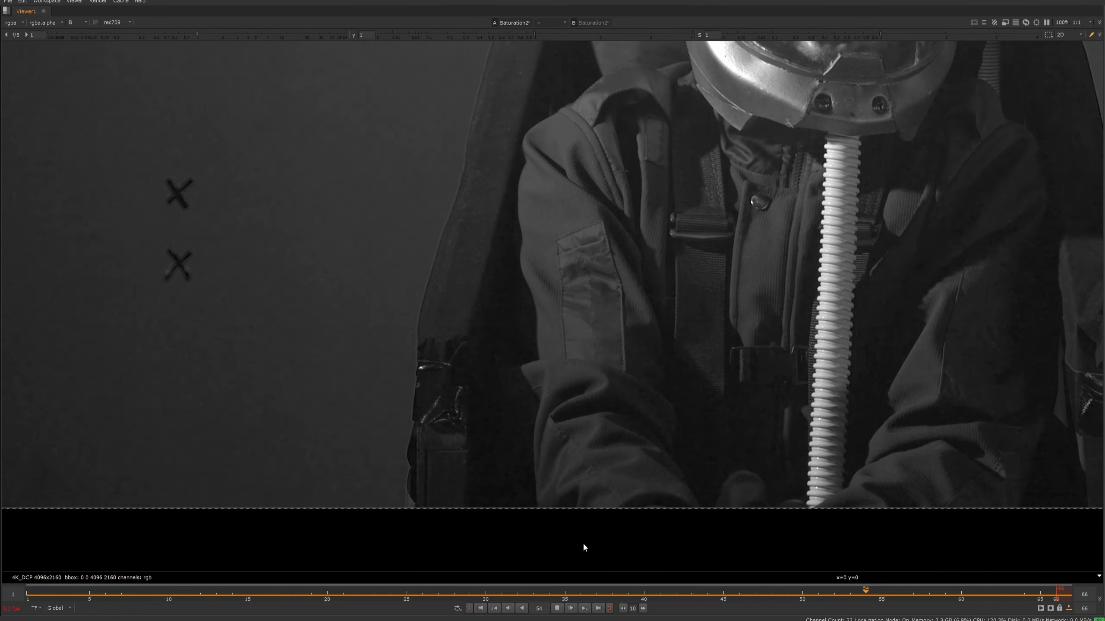
scroll(596, 284, "up", 2)
scroll(609, 359, "down", 6)
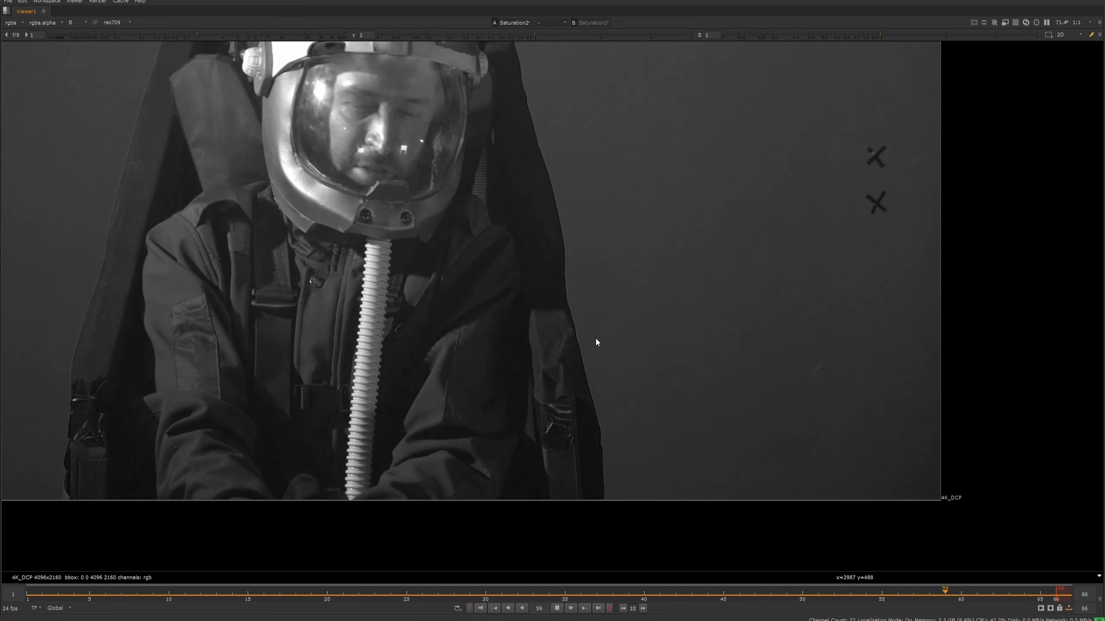
scroll(596, 337, "up", 2)
left_click(558, 608)
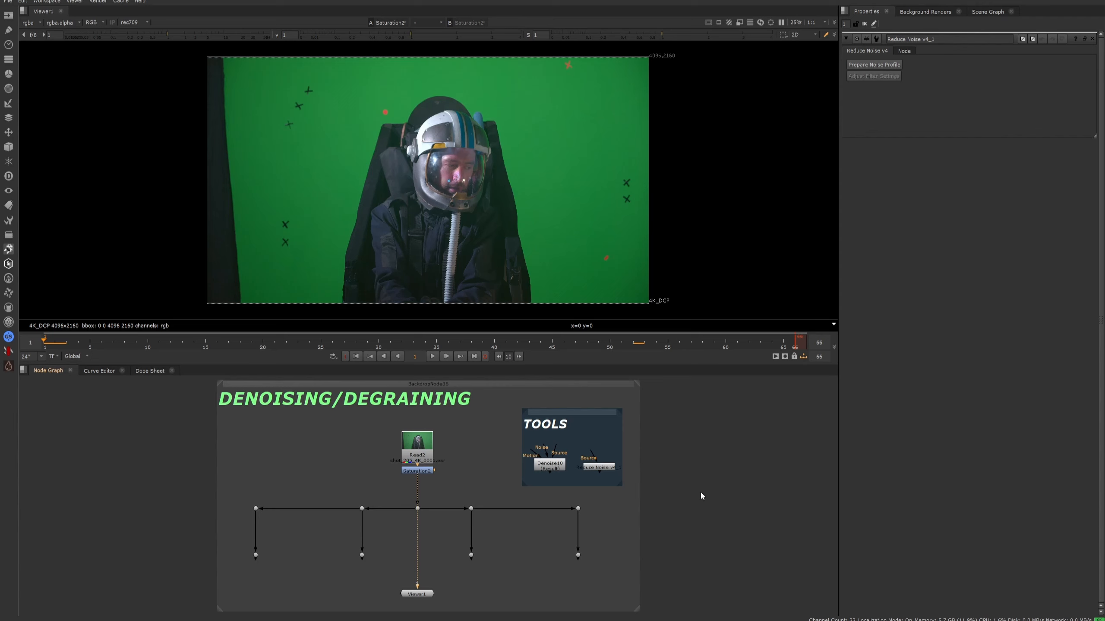
- Look at the Denoise and Reduce Noise v4 nodes in the TOOLS backdrop, selecting each one
left_click(556, 466)
scroll(558, 468, "up", 4)
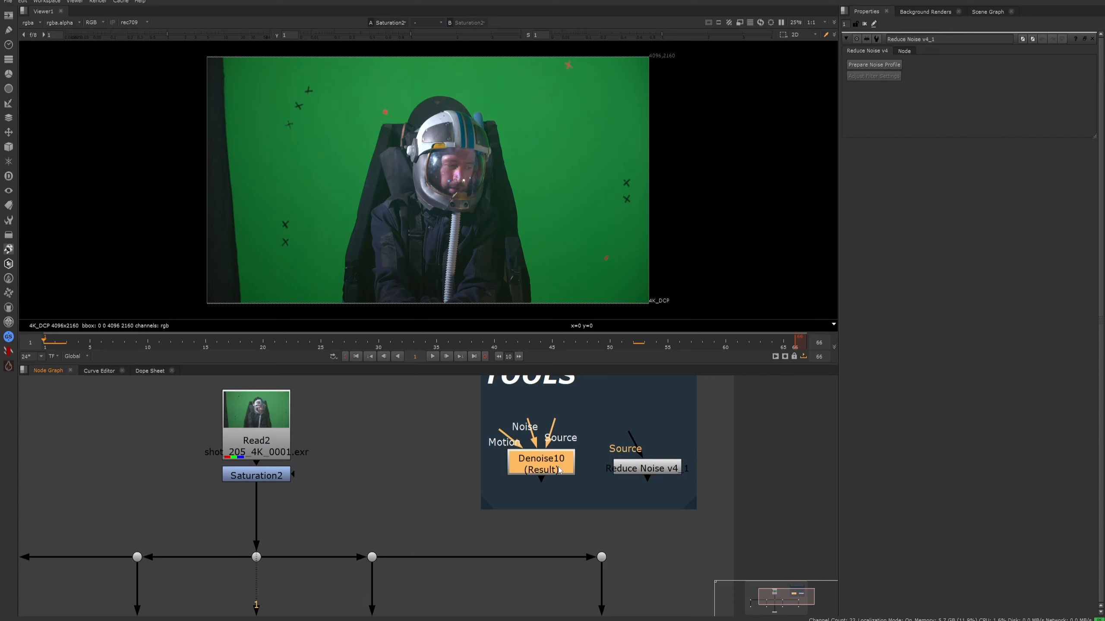
left_click(646, 469)
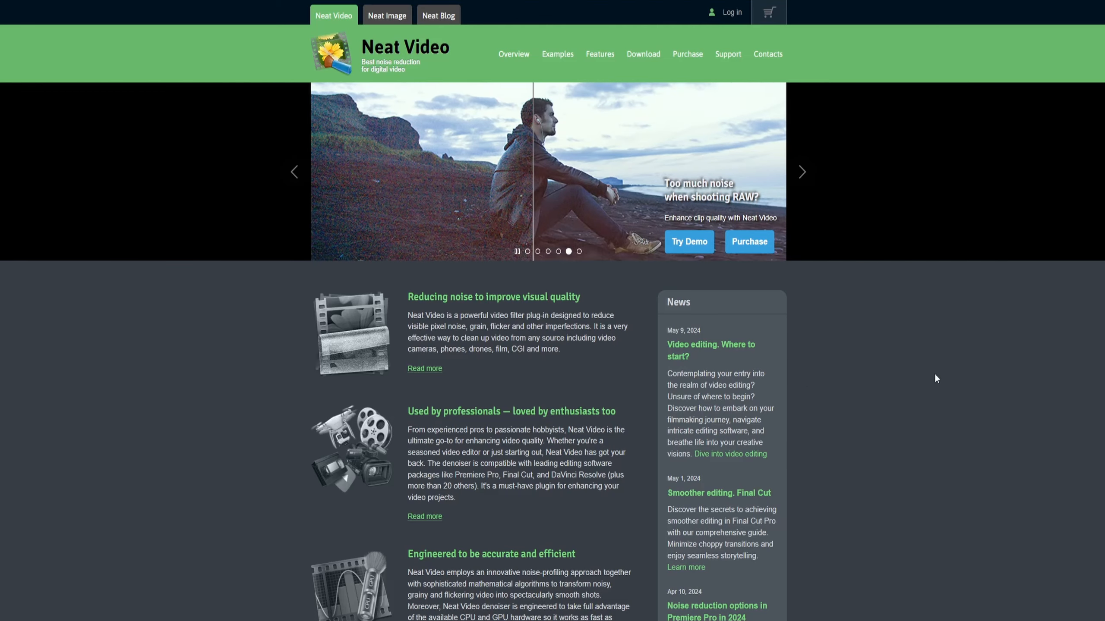
- On the Neat Video website, look over the home page and open the Demo plug-in downloads
scroll(584, 282, "down", 7)
scroll(583, 283, "up", 7)
left_click(647, 55)
left_click_drag(505, 133, 415, 133)
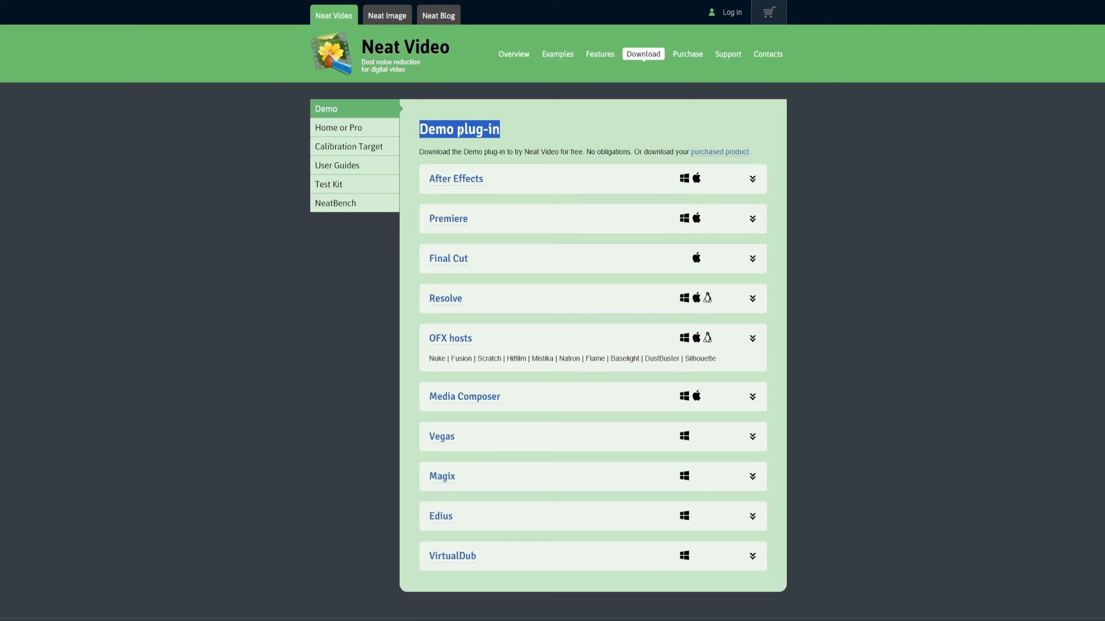
left_click(886, 216)
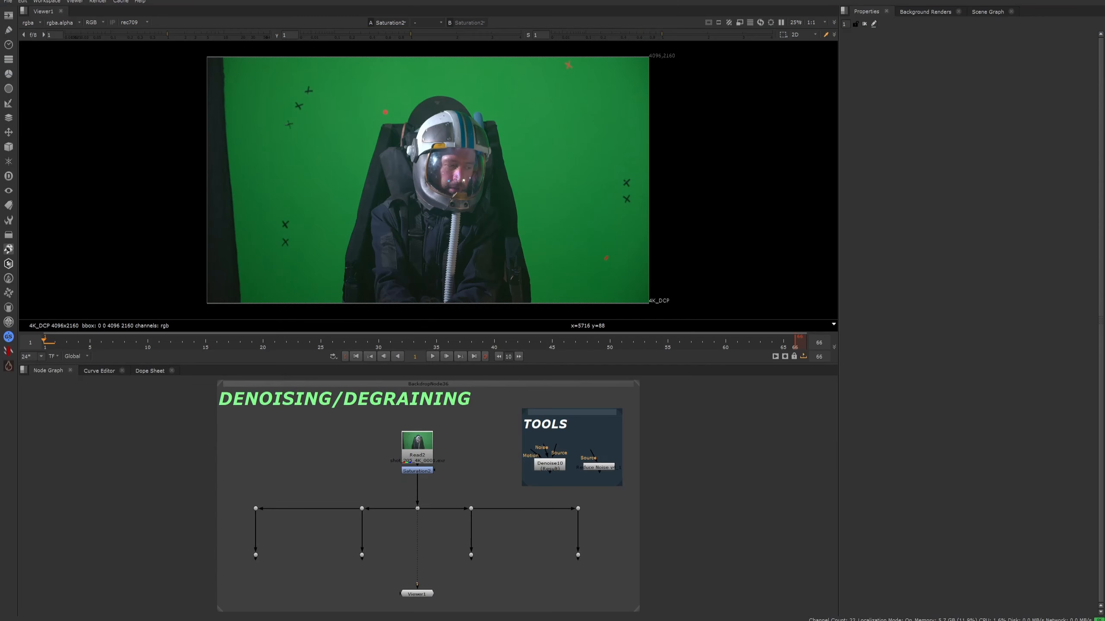
- Add a Denoise filter node in the node graph and place it beneath the leftmost branch's lower dot
scroll(251, 568, "up", 2)
middle_click_drag(251, 569, 384, 527)
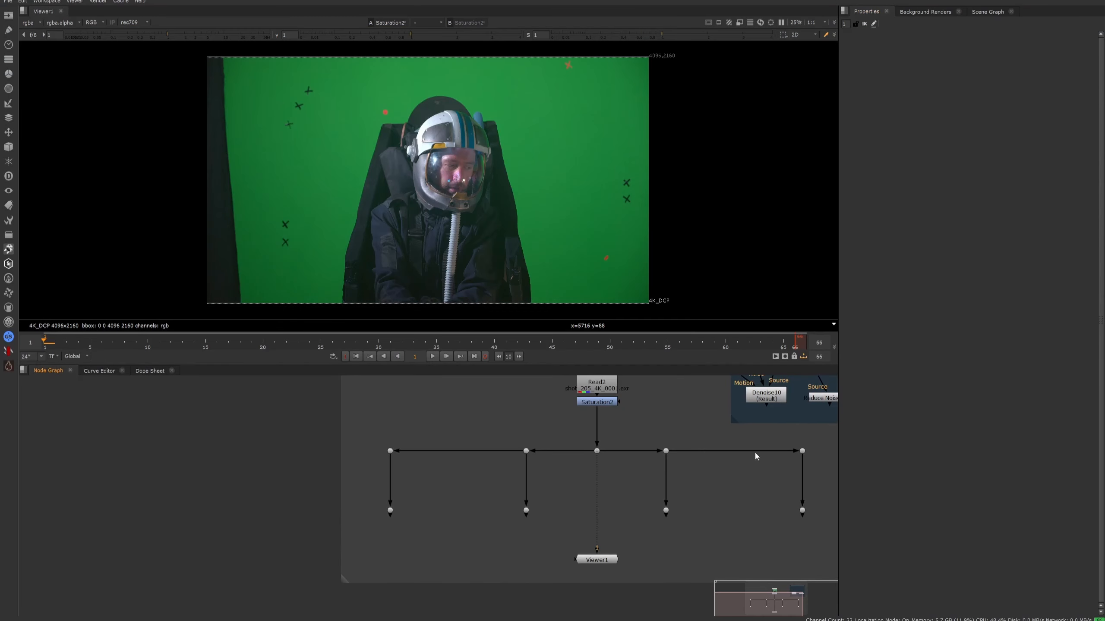
middle_click_drag(755, 453, 666, 478)
left_click(674, 423)
middle_click_drag(672, 428, 612, 454)
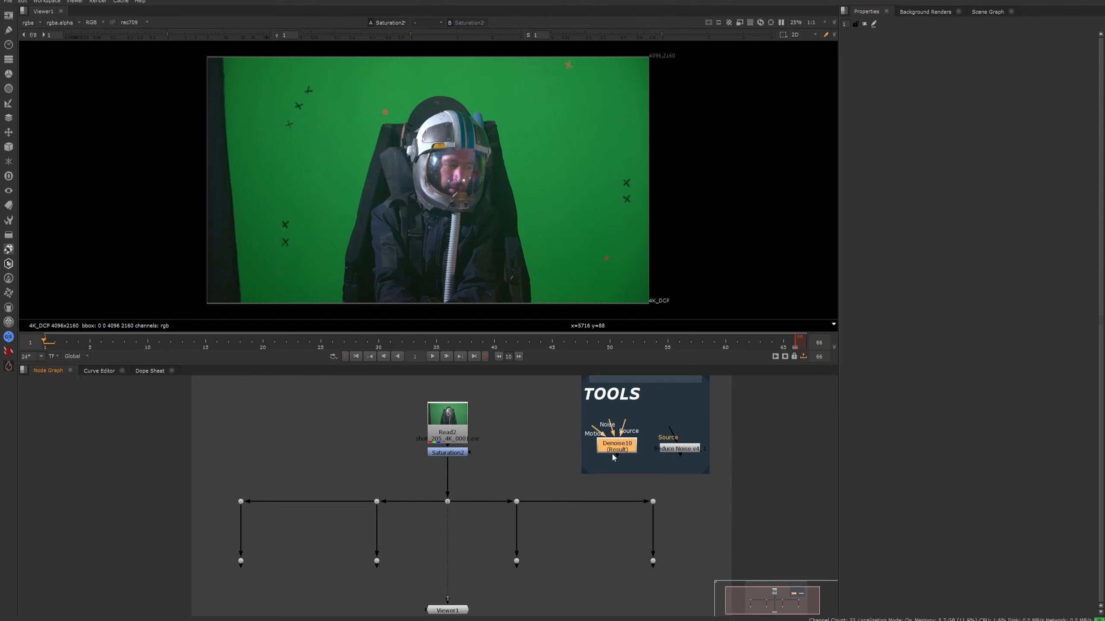
middle_click_drag(412, 515, 625, 421)
scroll(495, 505, "up", 4)
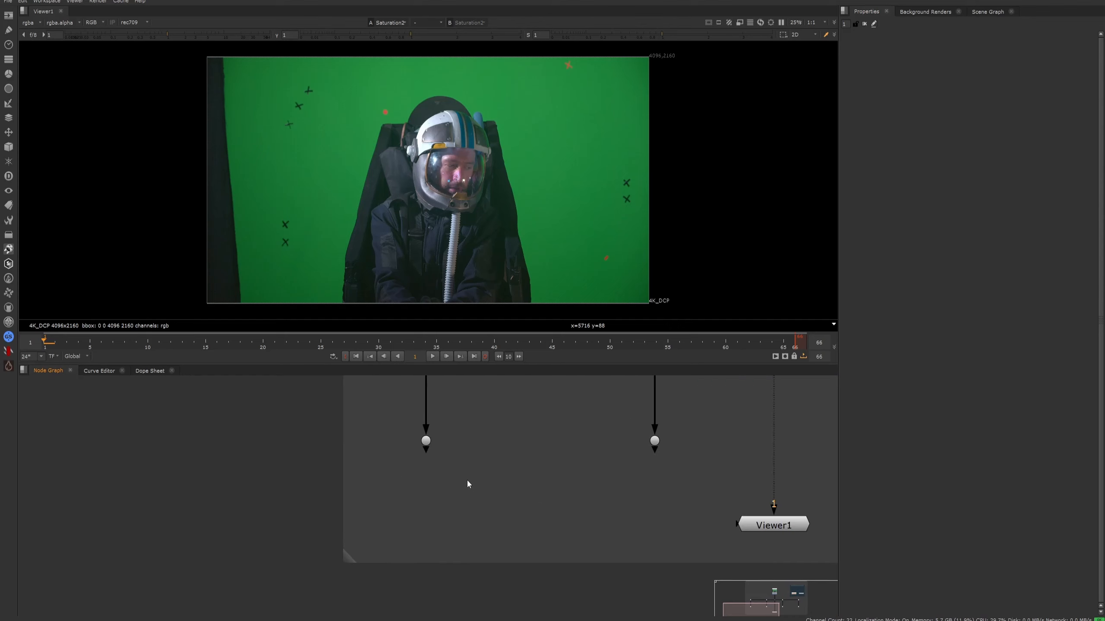
key("Tab")
type("d")
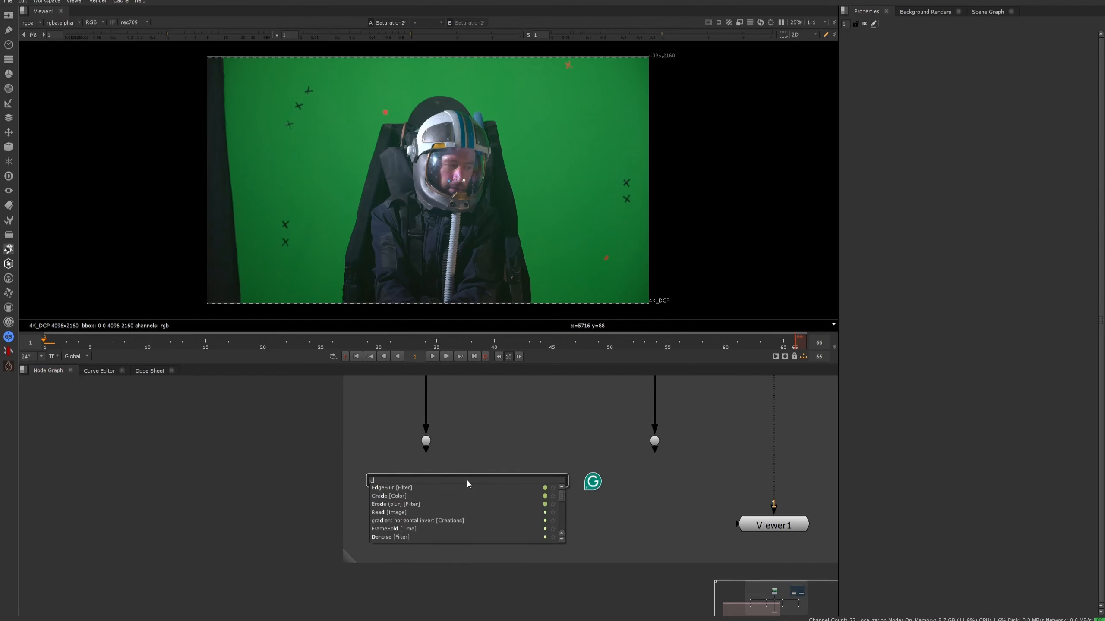
type("enoise")
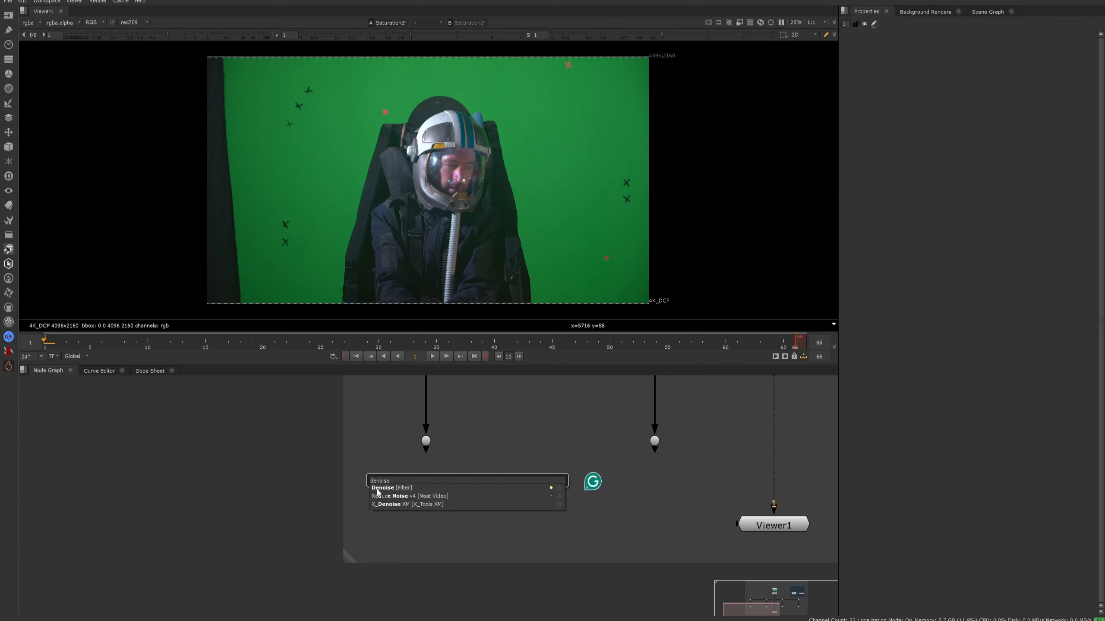
left_click(402, 491)
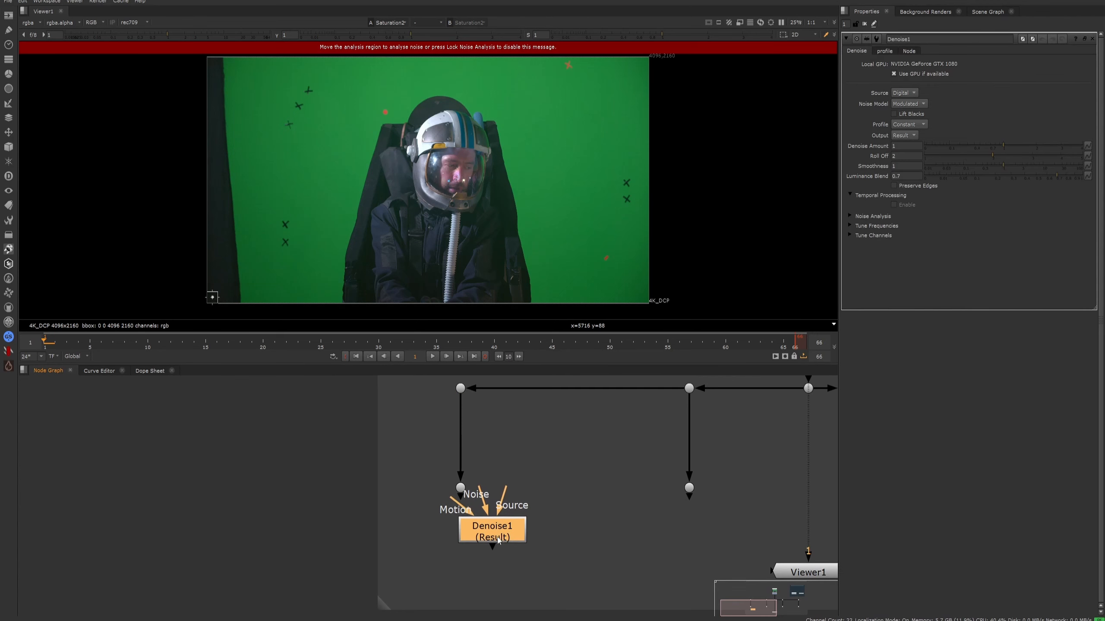
left_click_drag(499, 539, 466, 562)
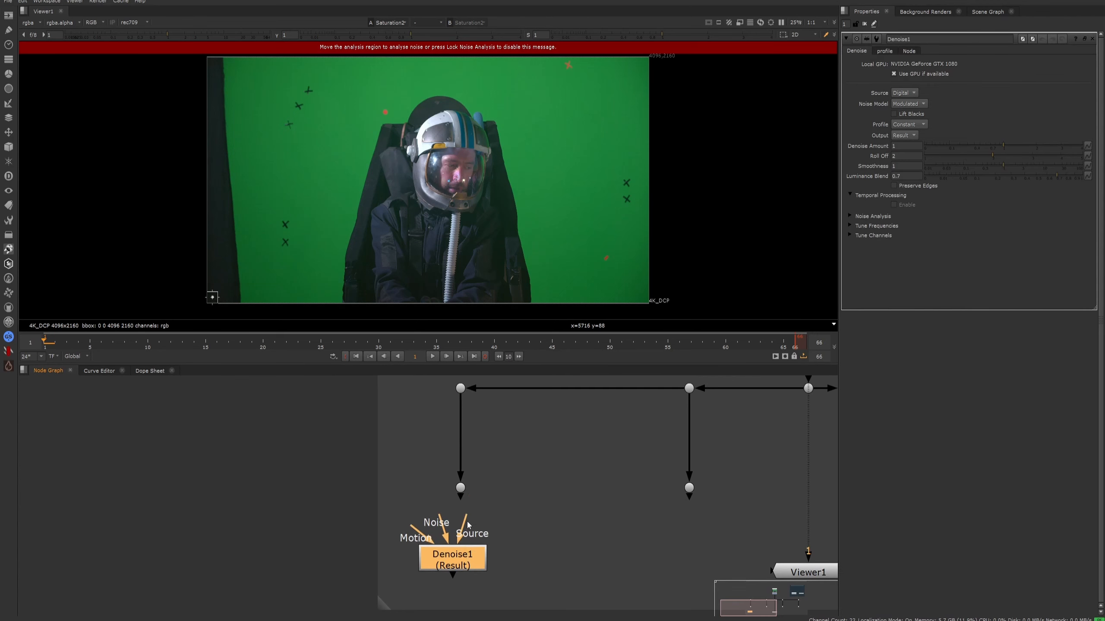
- Examine the new Denoise node's Motion, Noise and Source inputs, leaving them unconnected
left_click_drag(412, 529, 390, 514)
left_click_drag(461, 520, 431, 474)
left_click_drag(413, 528, 386, 517)
mouse_move(387, 518)
left_mouse_down()
mouse_move(422, 475)
mouse_move(419, 526)
mouse_move(418, 504)
mouse_move(405, 524)
mouse_move(382, 527)
mouse_move(382, 554)
mouse_move(403, 512)
mouse_move(388, 515)
left_mouse_up()
left_click_drag(466, 517, 528, 473)
left_click_drag(464, 559, 467, 571)
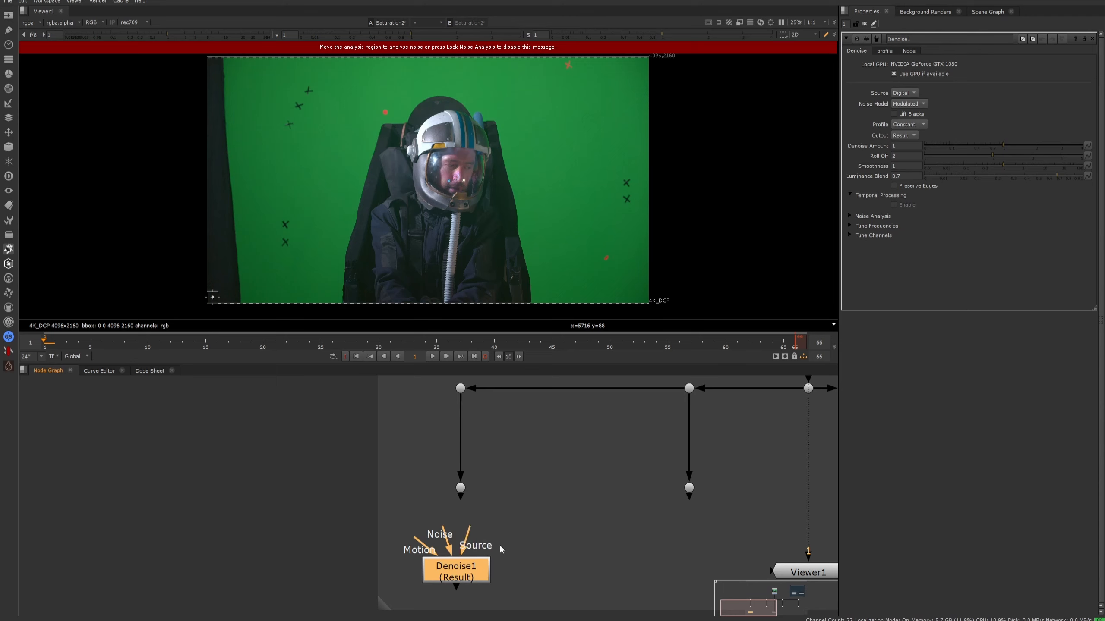
- Show the output of the leftmost branch's lower dot in the viewer
scroll(533, 539, "down", 4)
middle_click_drag(683, 466, 655, 484)
scroll(656, 485, "up", 2)
left_click(398, 553)
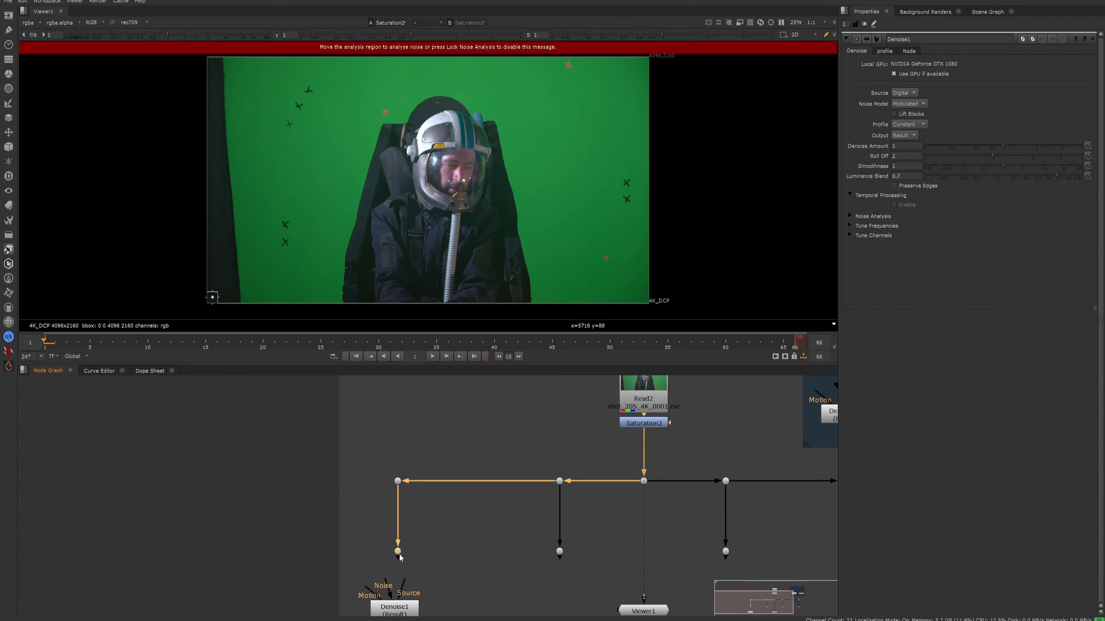
key("1")
middle_click_drag(448, 566, 481, 479)
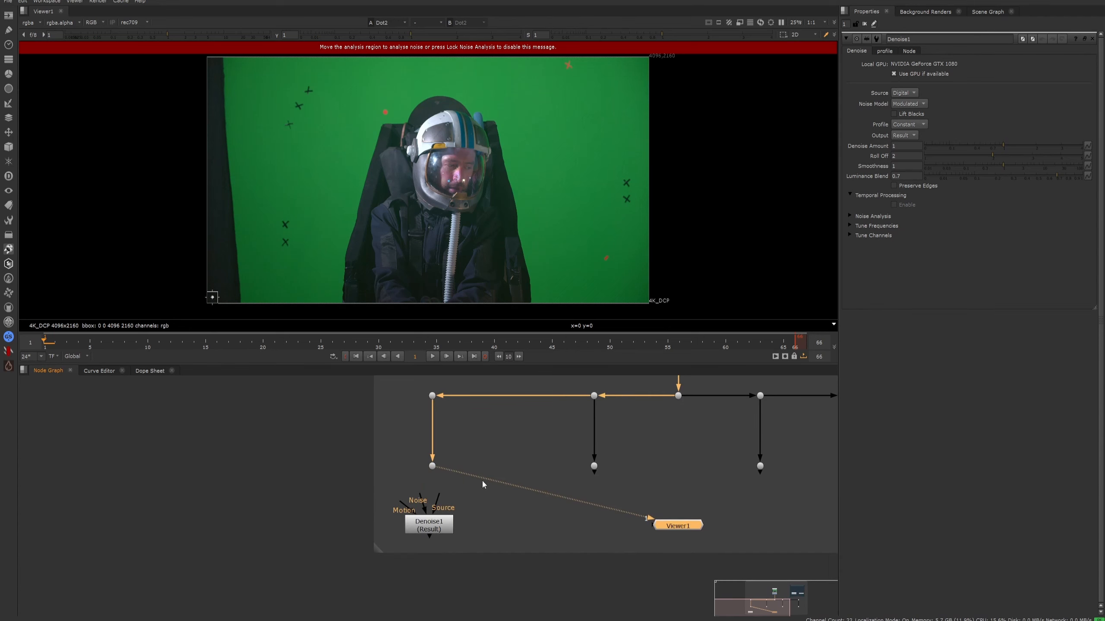
- Connect the Denoise node's Source input to the leftmost branch's lower dot
scroll(437, 500, "up", 2)
left_click_drag(438, 493, 428, 450)
left_click_drag(432, 539, 436, 539)
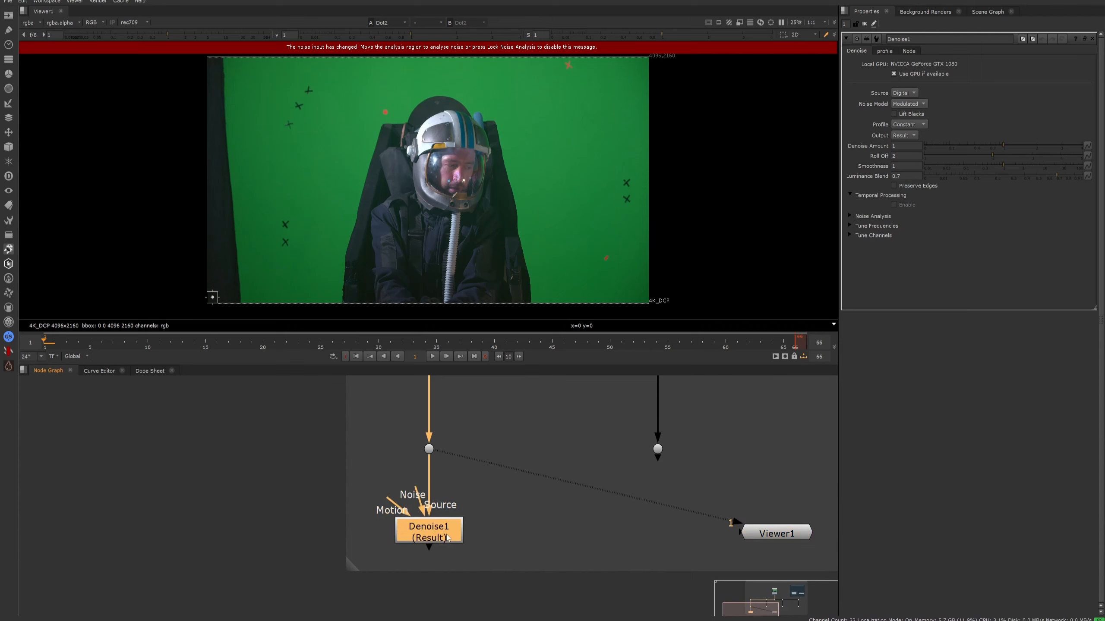
- Connect the Viewer to the Denoise node and arrange both nodes directly below the leftmost branch
key("1")
left_click_drag(791, 542, 578, 550)
left_click_drag(434, 535, 439, 501)
left_click_drag(769, 542, 421, 558)
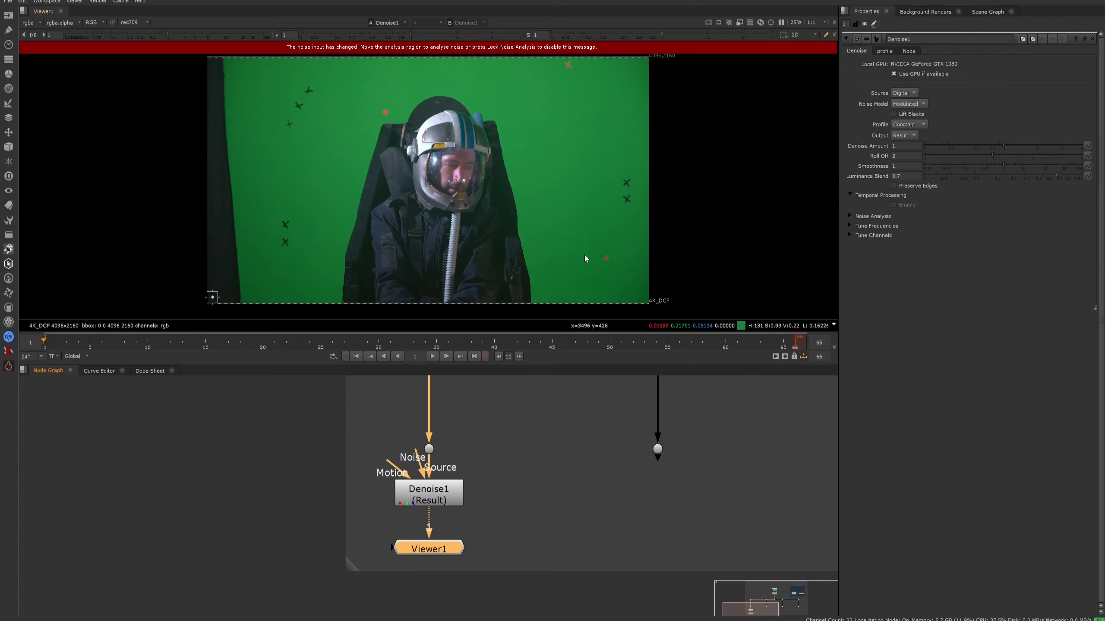
- Move the Denoise analysis region out of the image corner, enlarge it and place it on clean green screen beside the actor's helmet, between the tracking markers
middle_click_drag(410, 252, 549, 222)
scroll(357, 268, "up", 7)
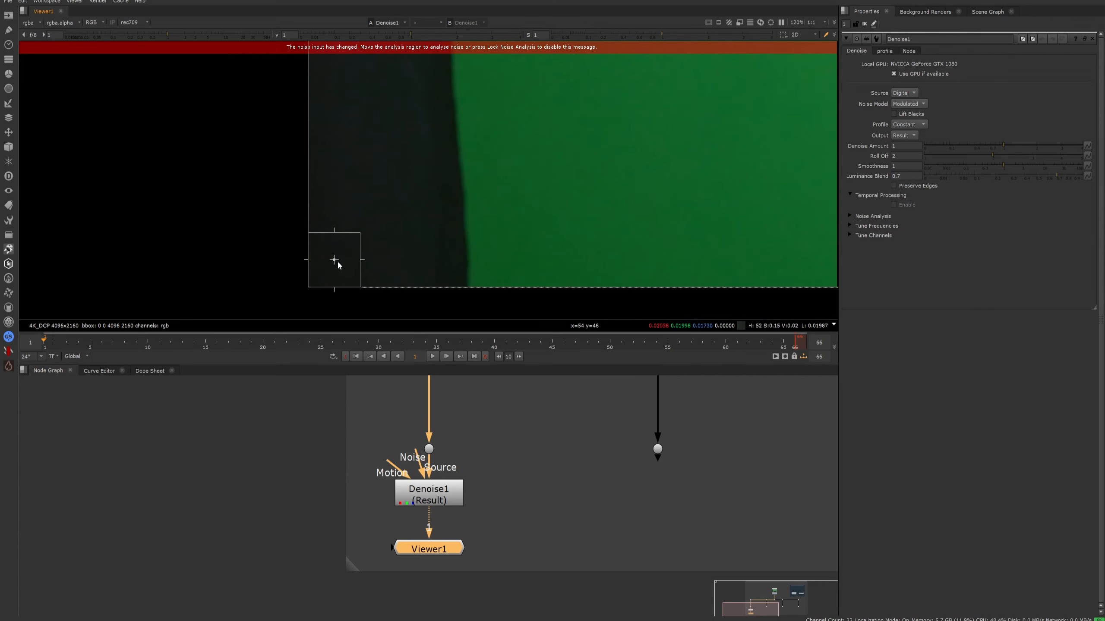
scroll(335, 260, "down", 4)
left_click(448, 489)
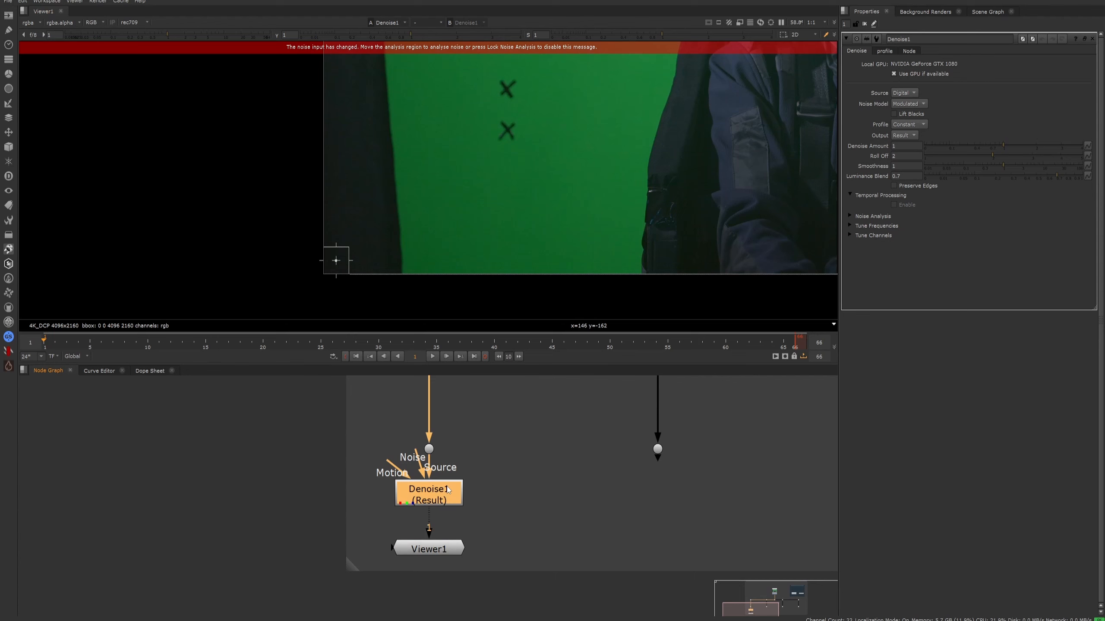
scroll(301, 257, "down", 4)
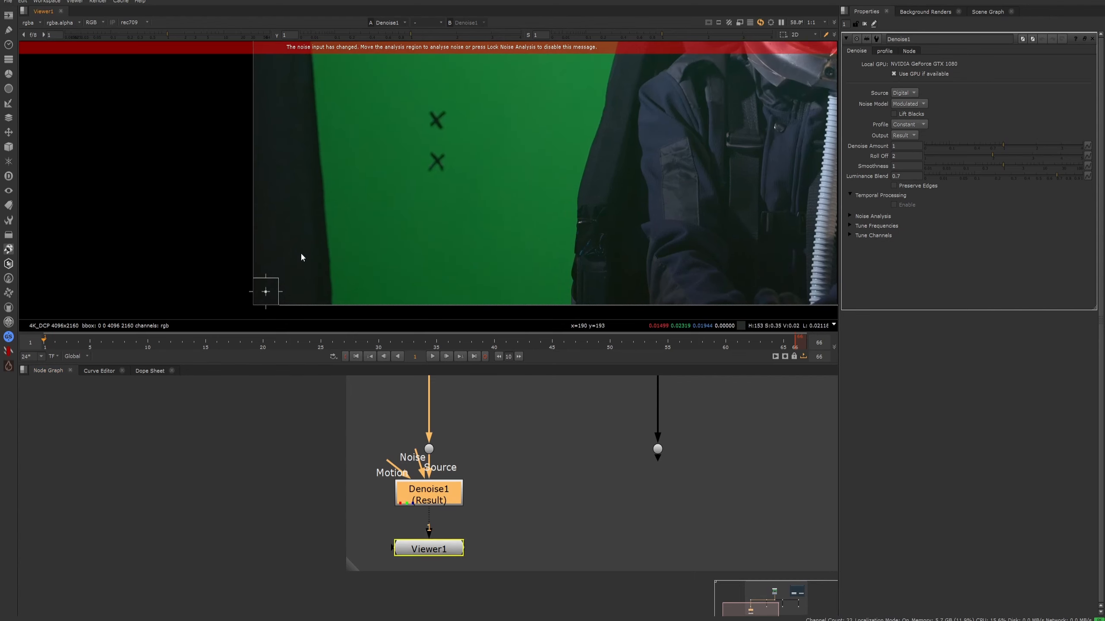
left_click_drag(280, 283, 389, 137)
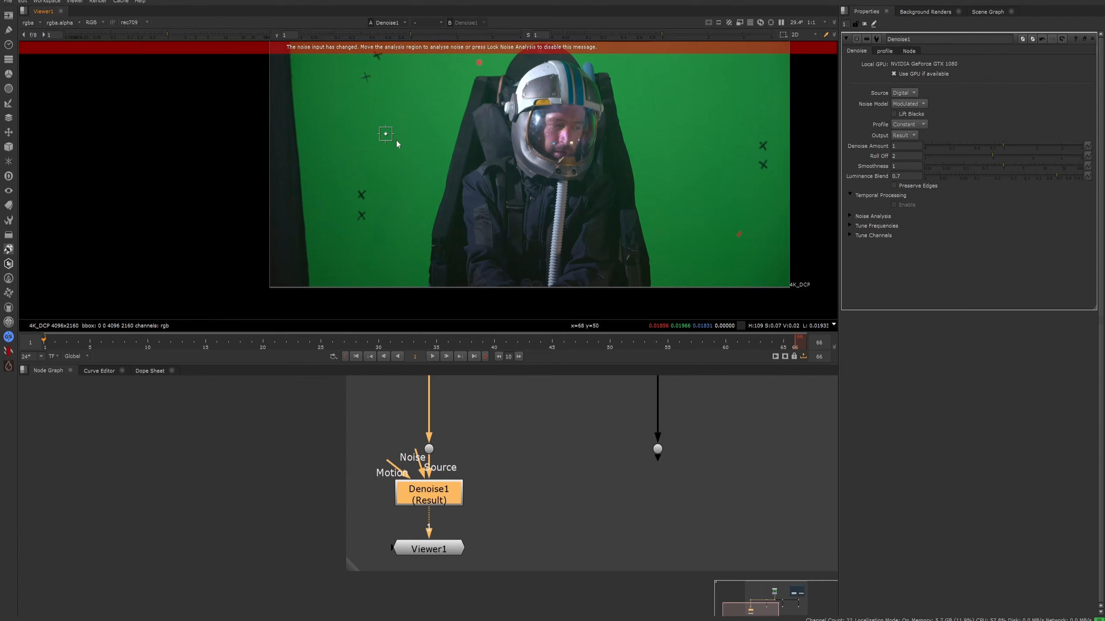
left_click_drag(349, 196, 476, 167)
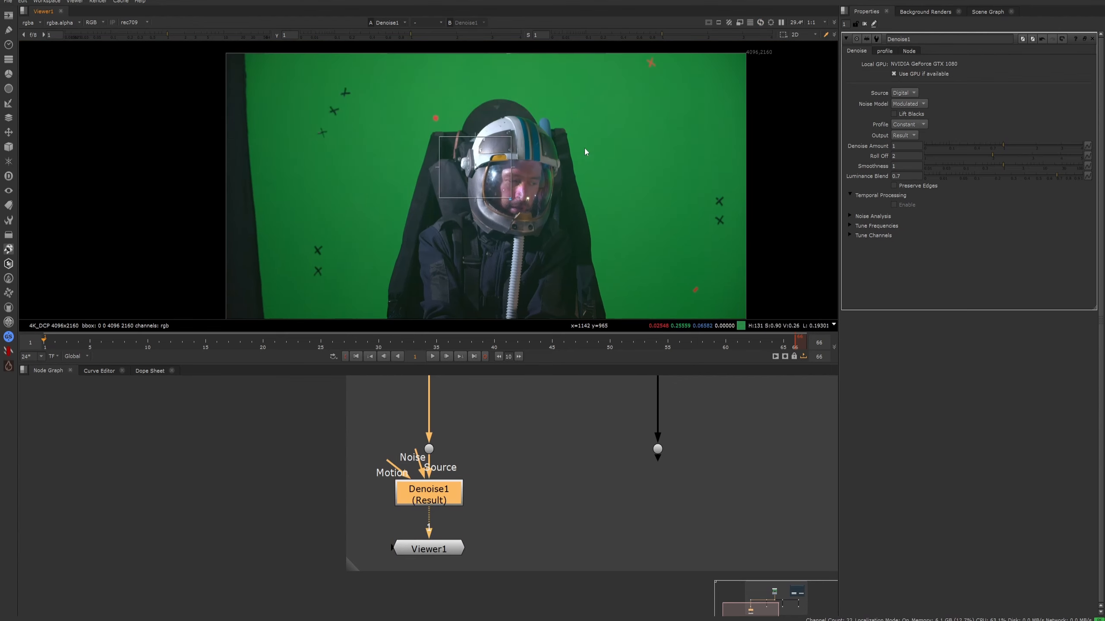
left_click_drag(585, 148, 653, 130)
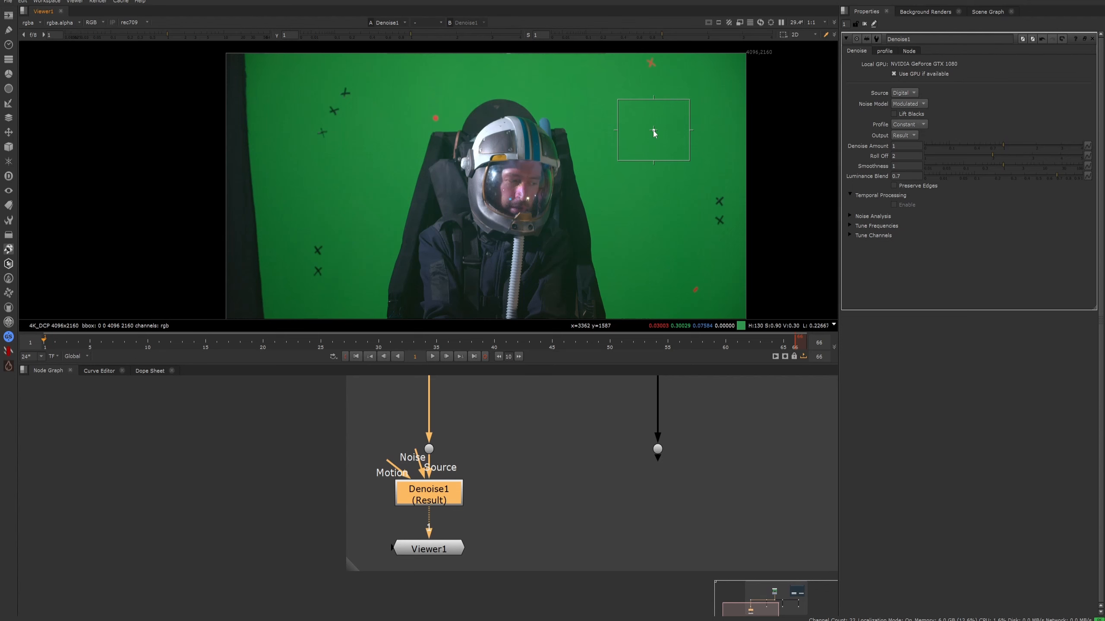
- Shift the Denoise analysis region towards the image's right edge and enlarge it across the clean green screen between the tracking markers
key("space")
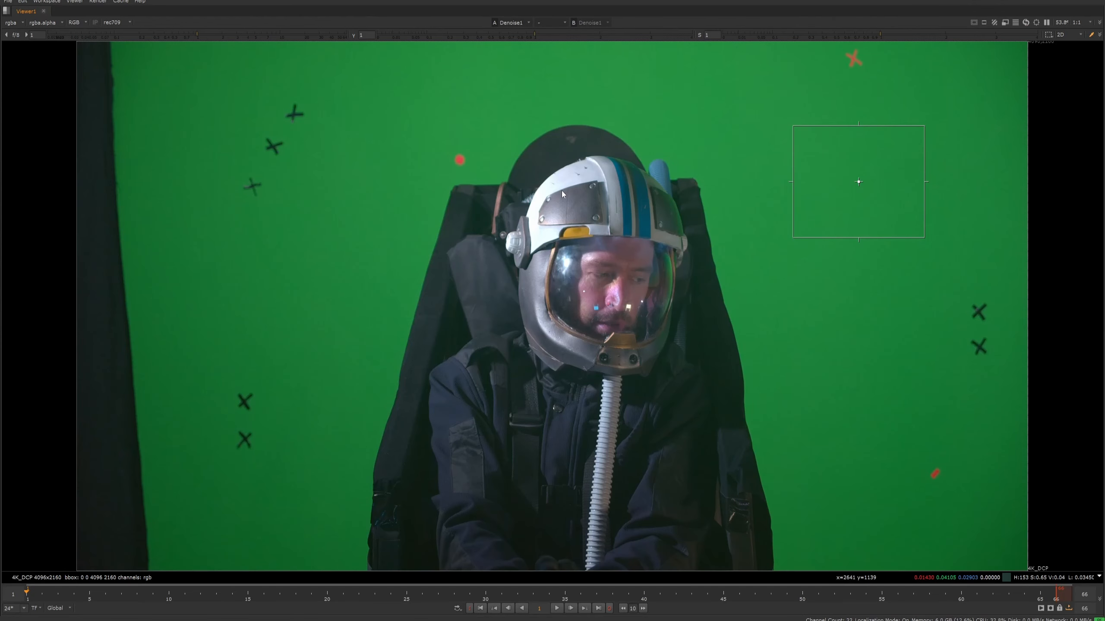
key("minus")
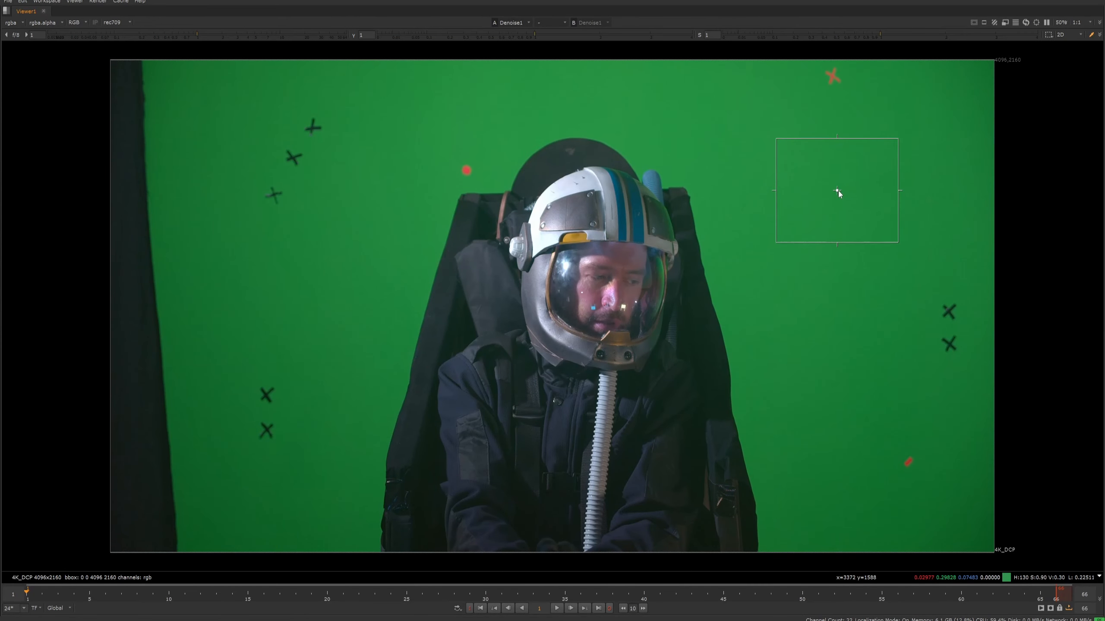
left_click_drag(838, 191, 848, 168)
left_click_drag(860, 215, 855, 289)
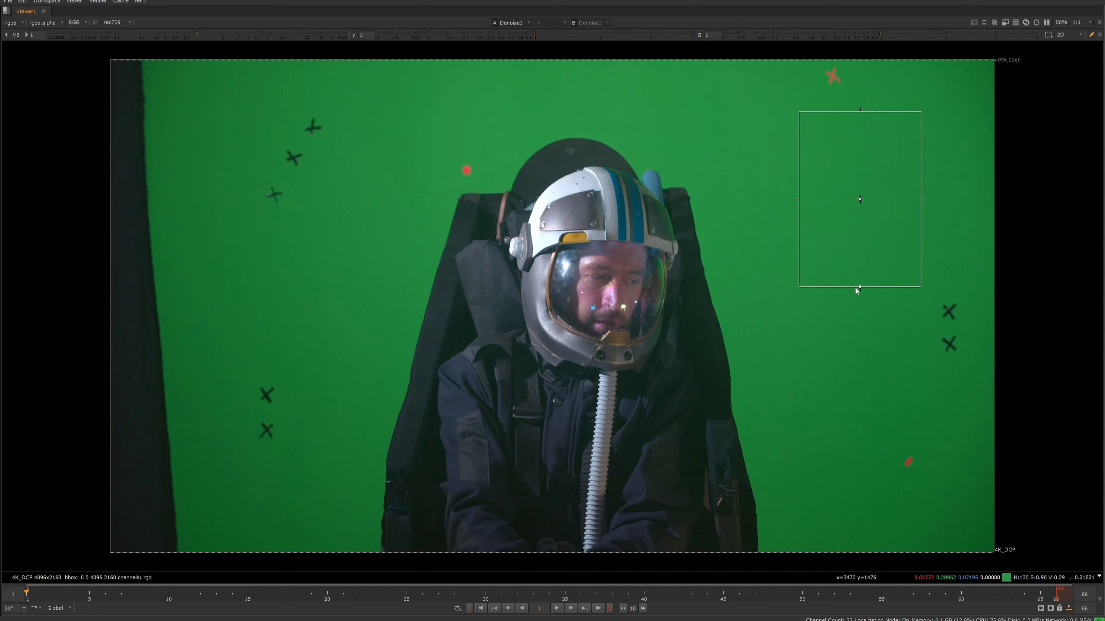
left_click_drag(798, 200, 761, 199)
left_click_drag(924, 199, 946, 199)
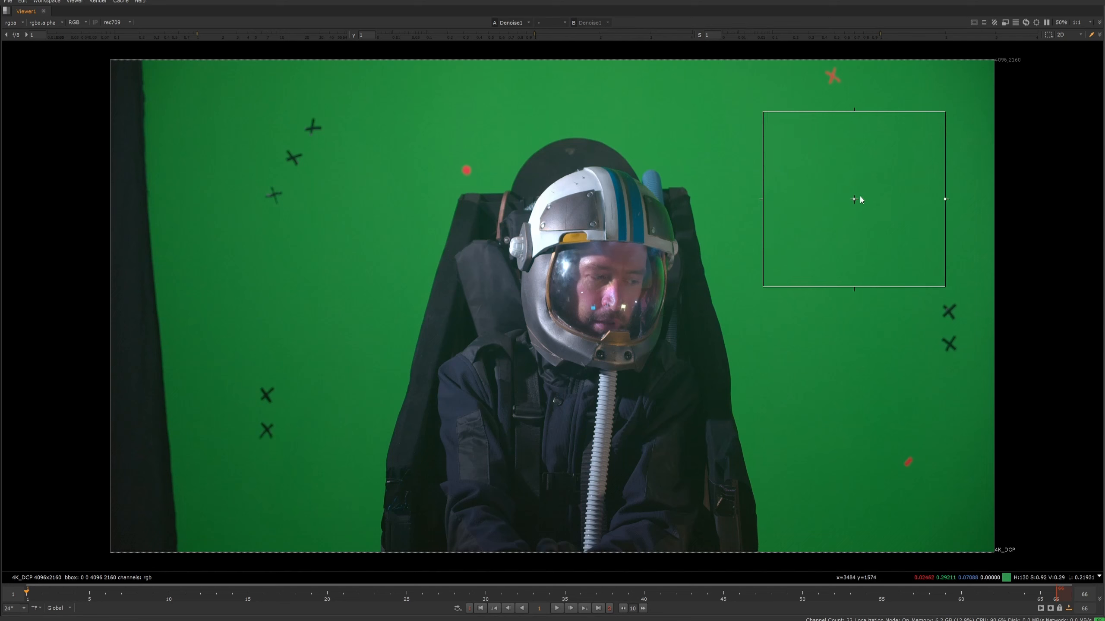
- Try the analysis region on the dark curtain at the image's lower-left corner, shrinking it to fit inside the curtain
left_click_drag(856, 198, 174, 265)
left_click_drag(125, 204, 220, 277)
left_click_drag(263, 327, 150, 462)
left_click_drag(109, 414, 153, 476)
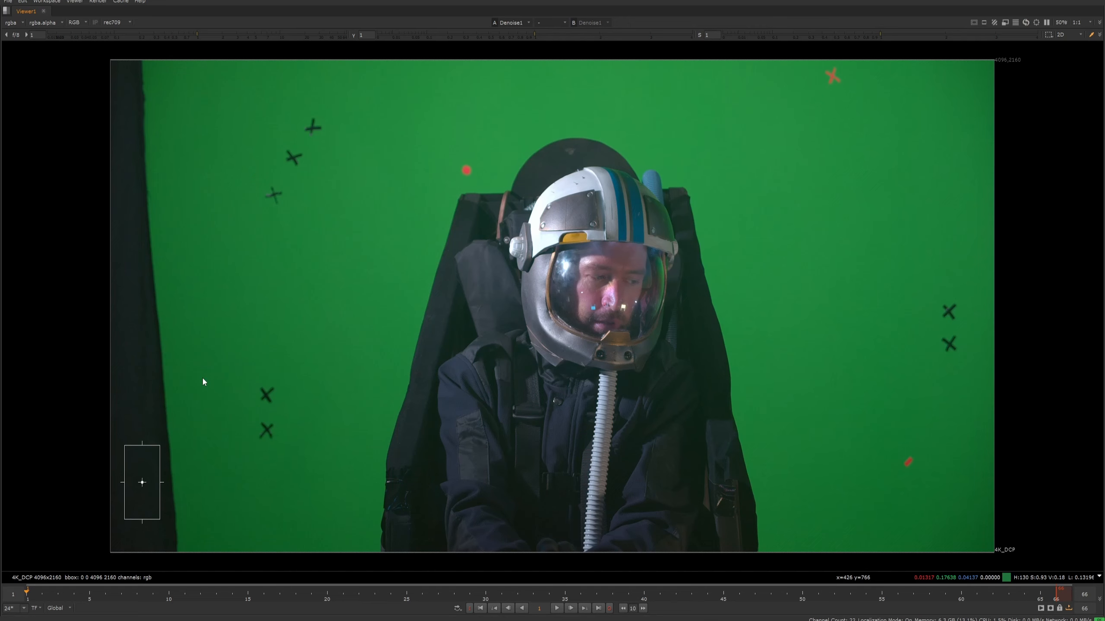
- Play the clip to check what passes through the region on the curtain, and return to frame 1
middle_click_drag(143, 484, 367, 383)
scroll(367, 383, "down", 1)
scroll(362, 382, "up", 5)
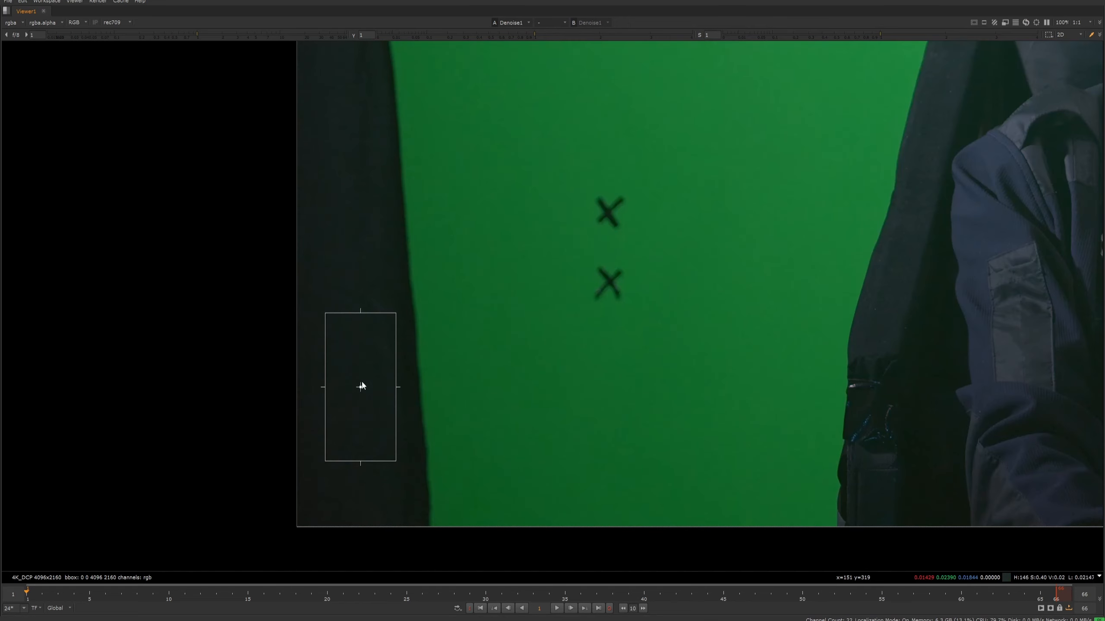
left_click(557, 609)
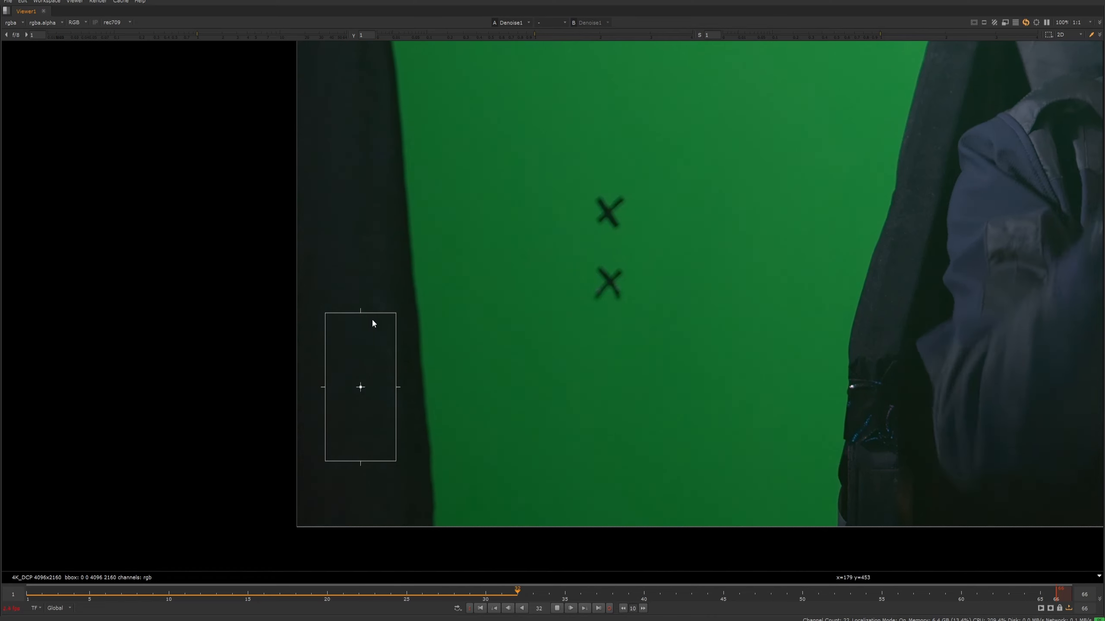
left_click(558, 609)
left_click(30, 598)
scroll(307, 461, "down", 8)
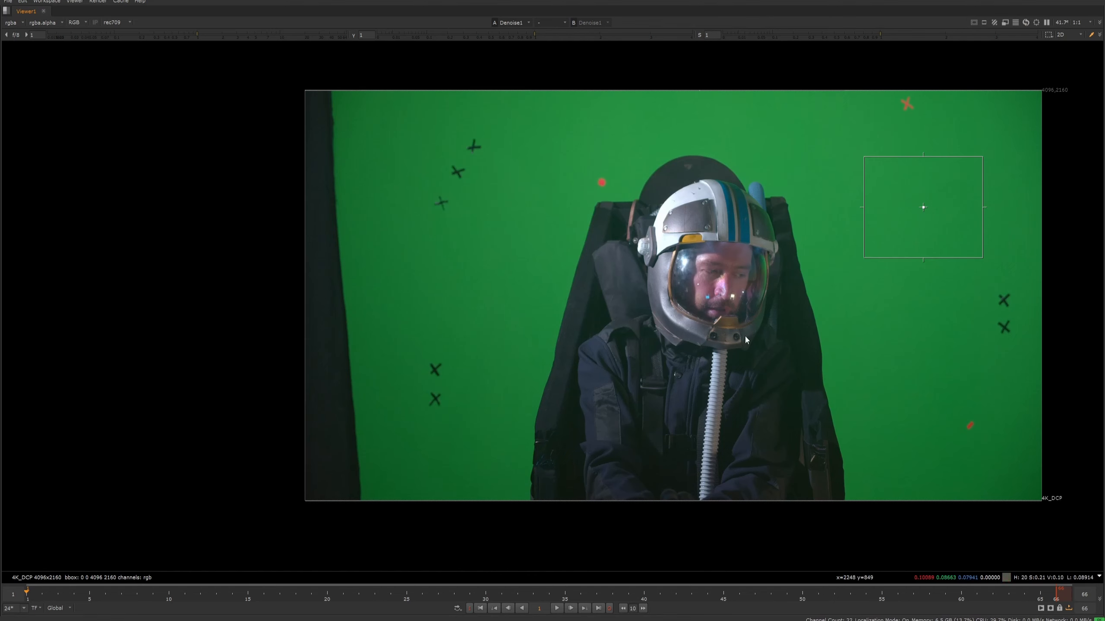
- Enlarge the analysis region on the green screen beside the helmet and shift it slightly left, clear of the tracking markers
middle_click_drag(851, 330, 757, 366)
left_click_drag(907, 249, 916, 250)
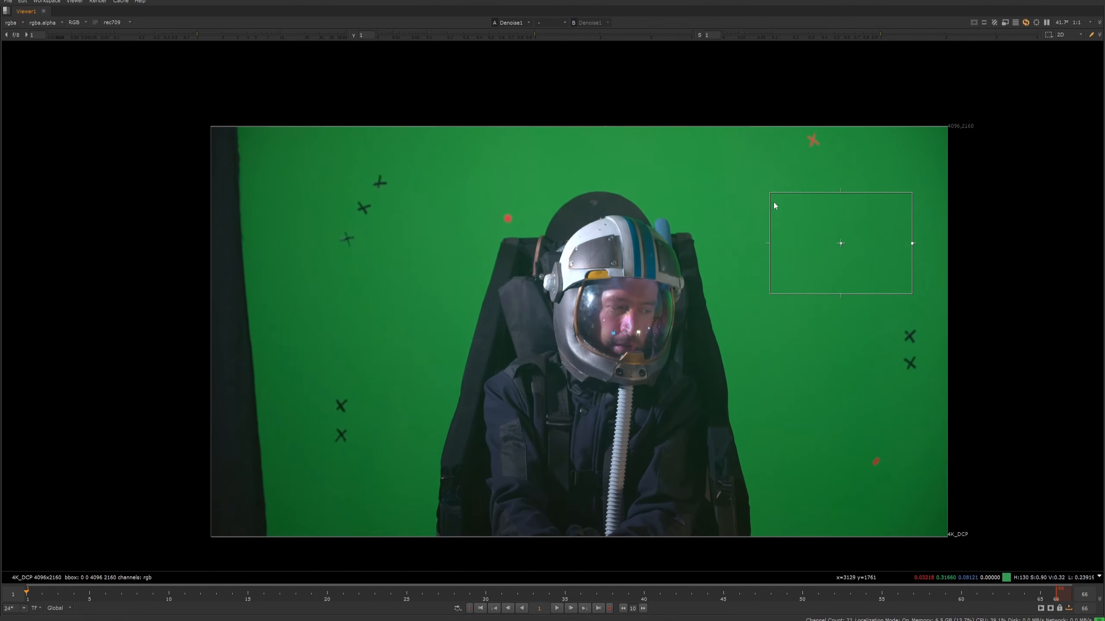
left_click_drag(771, 194, 749, 178)
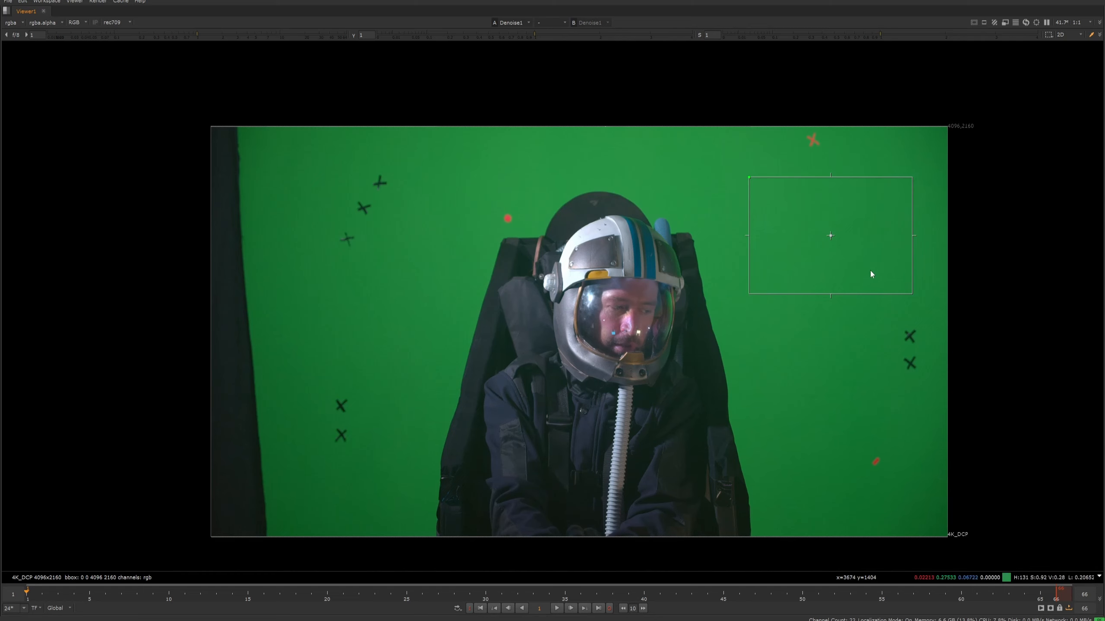
left_click_drag(830, 236, 823, 236)
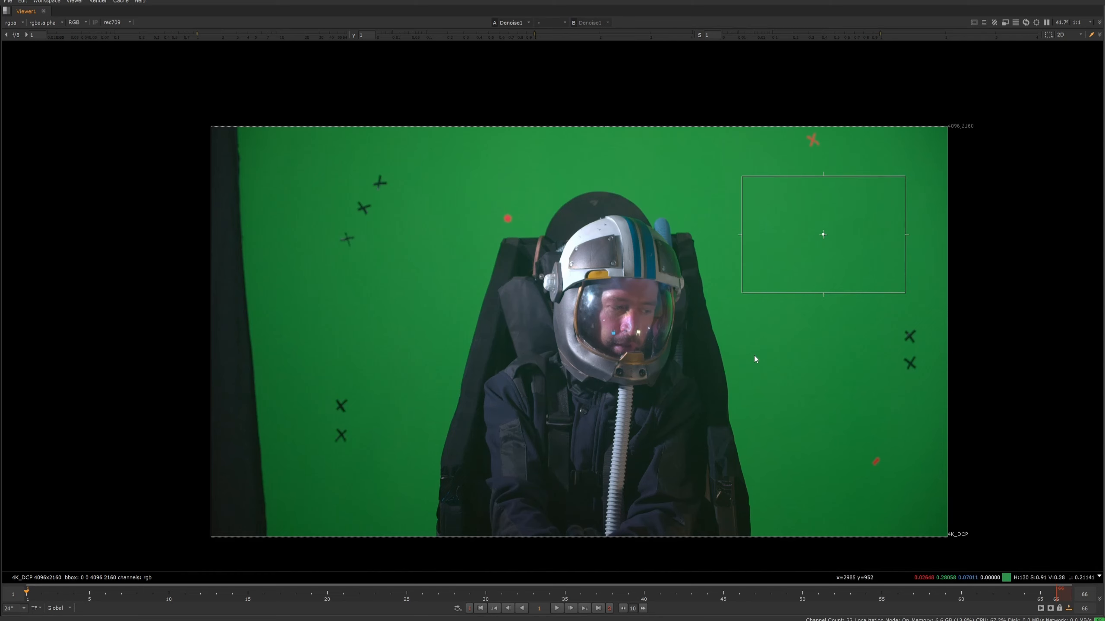
- Connect the Viewer's second input to the lower dot of the branch beside the Denoise branch, with the Viewer placed between both
key("space")
scroll(726, 91, "up", 1)
middle_click_drag(726, 90, 603, 201)
scroll(609, 161, "down", 3)
scroll(612, 155, "down", 2)
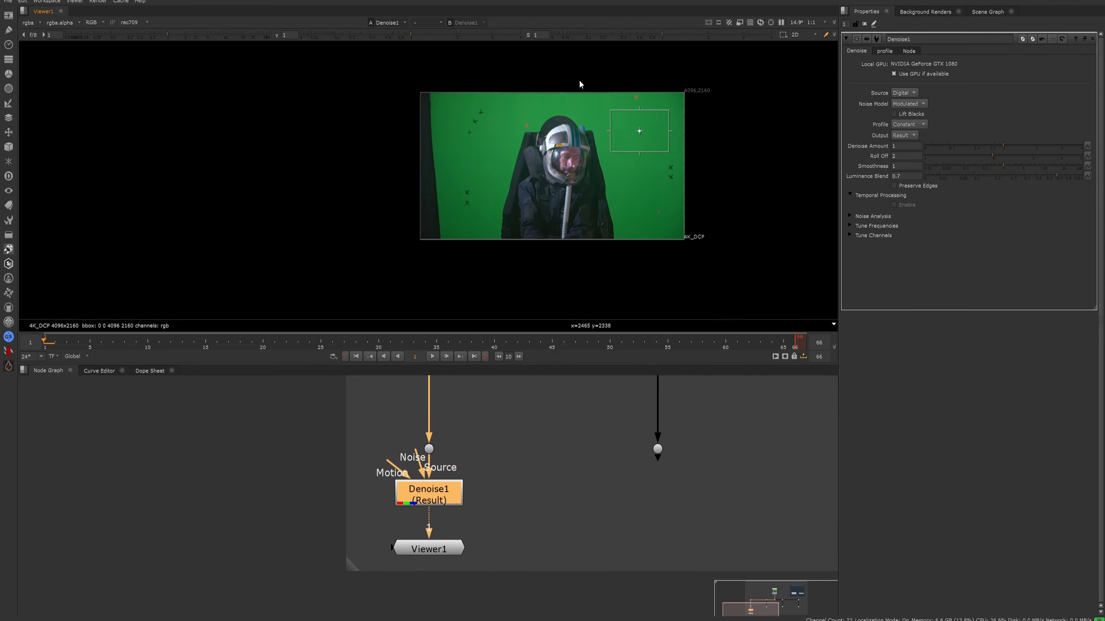
scroll(694, 161, "up", 1)
scroll(522, 479, "down", 2)
middle_click_drag(522, 479, 497, 527)
left_click_drag(405, 575, 593, 505)
key("2")
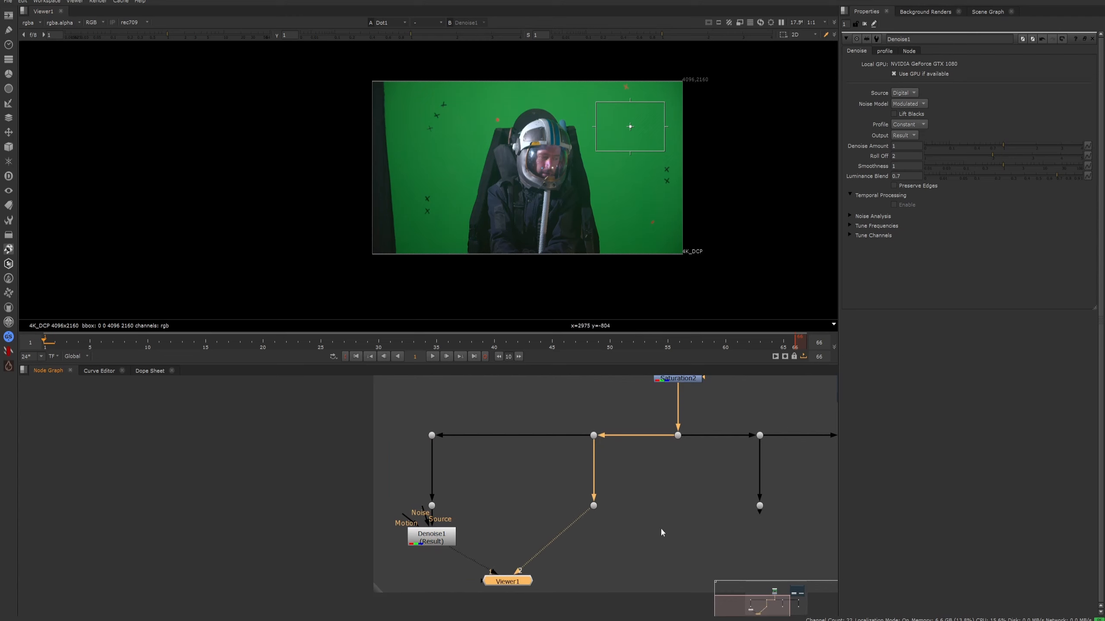
left_click(614, 501)
middle_click_drag(593, 485, 554, 522)
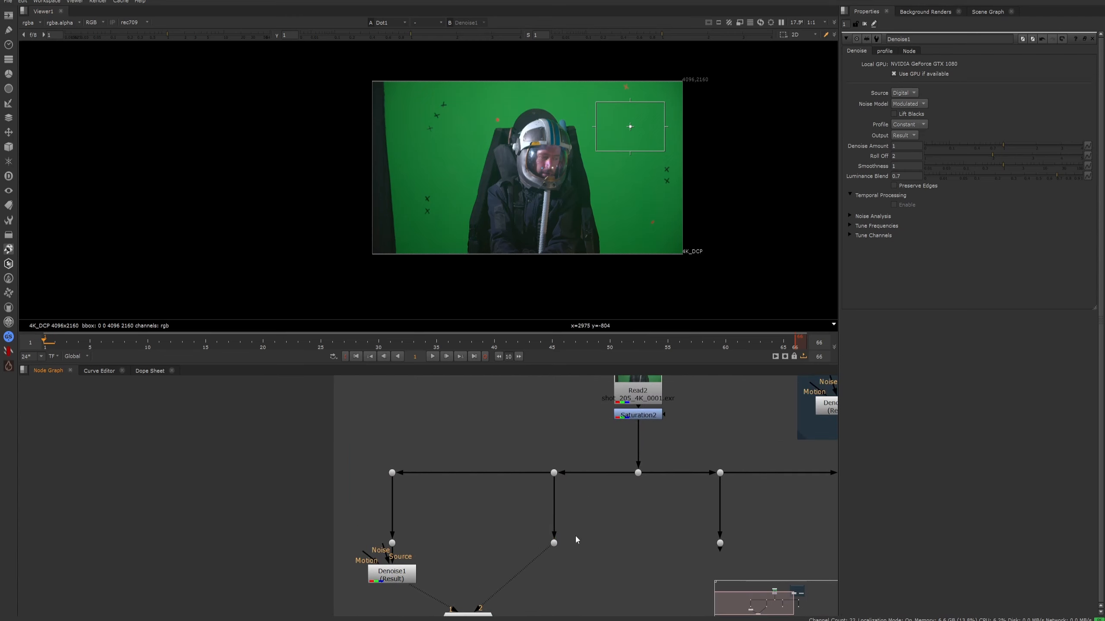
- Show the Denoise output's red channel in the maximized viewer with overlays hidden, close up on the actor's sleeve and seat edge
key("space")
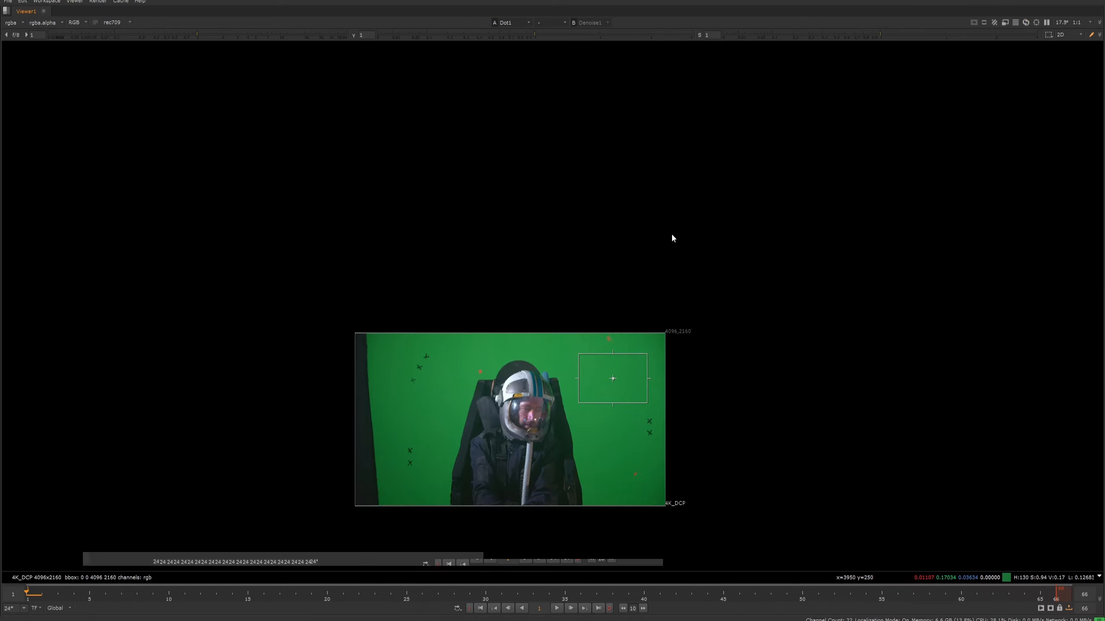
key("f")
key("o")
key("1")
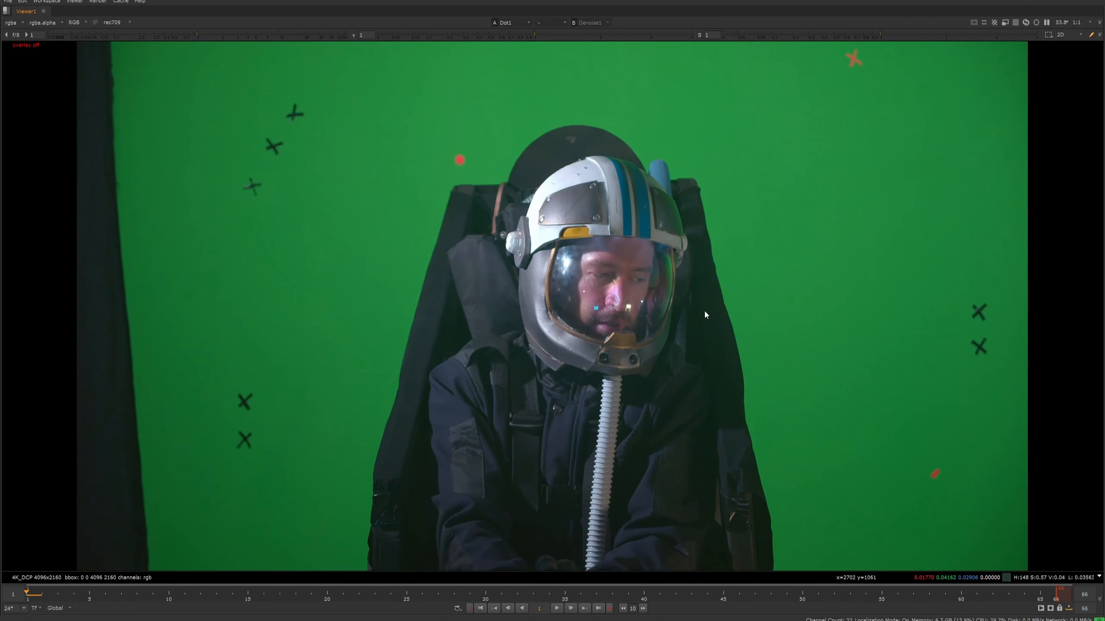
key("r")
middle_click_drag(492, 322, 581, 275)
scroll(444, 384, "up", 4)
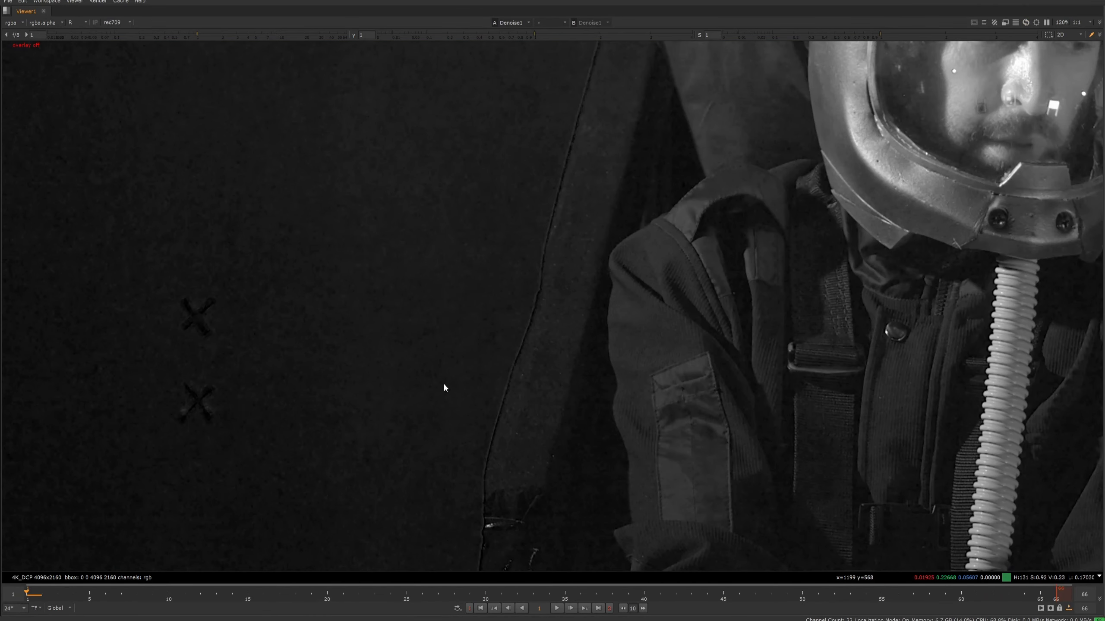
- Compare the denoised and original red channel close up along the seat edge
key("2")
key("1")
scroll(454, 404, "up", 4)
key("2")
key("1")
key("2")
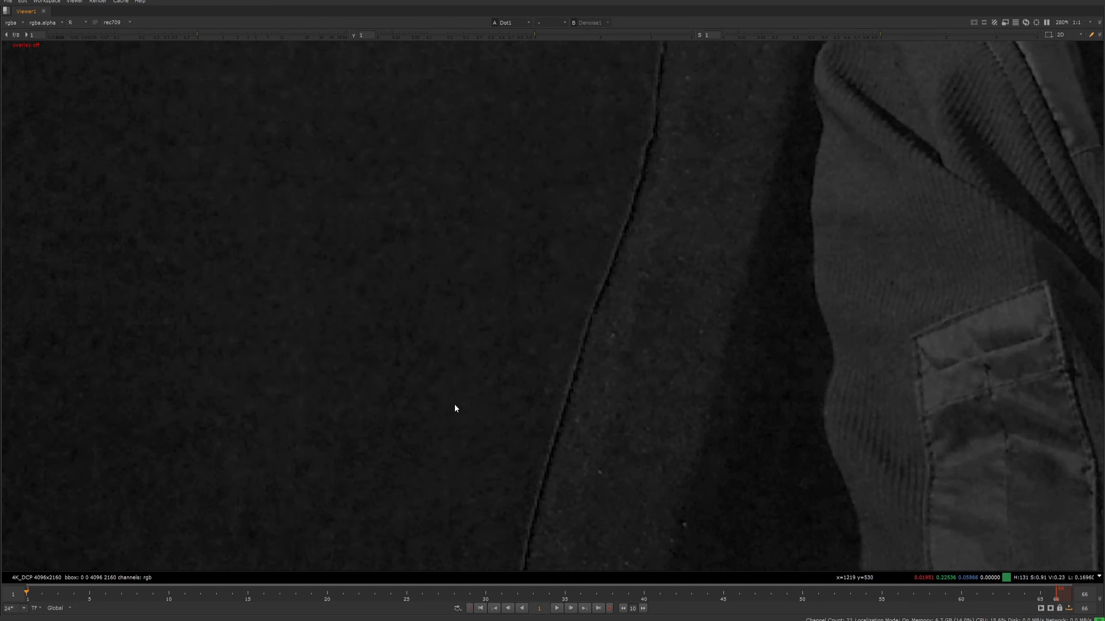
key("1")
- Raise the viewer gain to 1.9 and compare the denoised and original red channel, both close up and in a wider view
left_click_drag(202, 35, 220, 34)
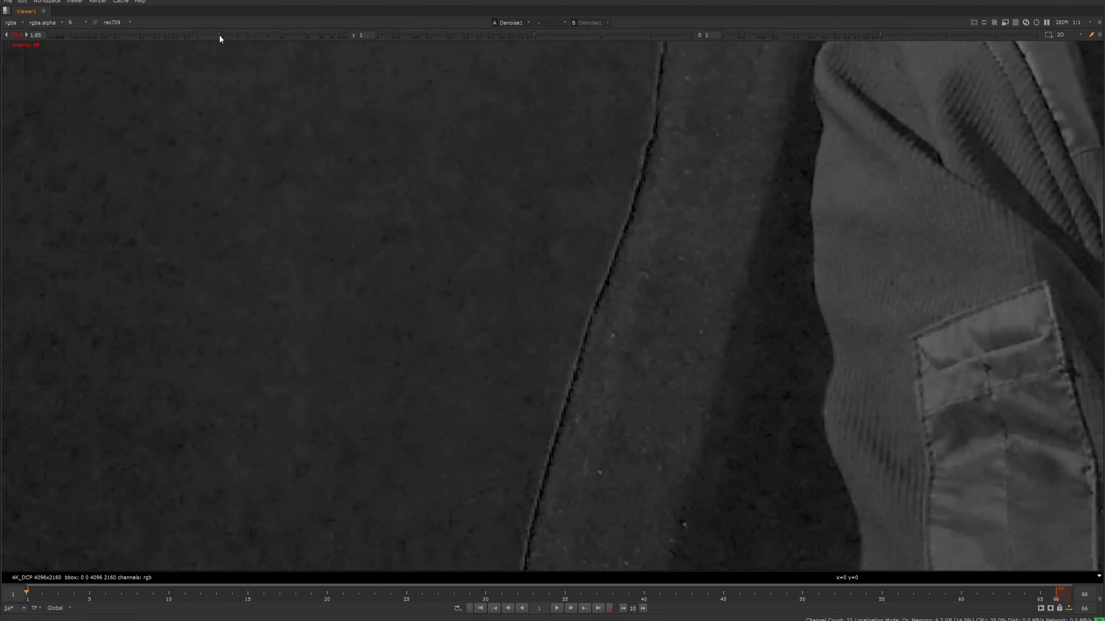
key("2")
key("1")
key("2")
key("1")
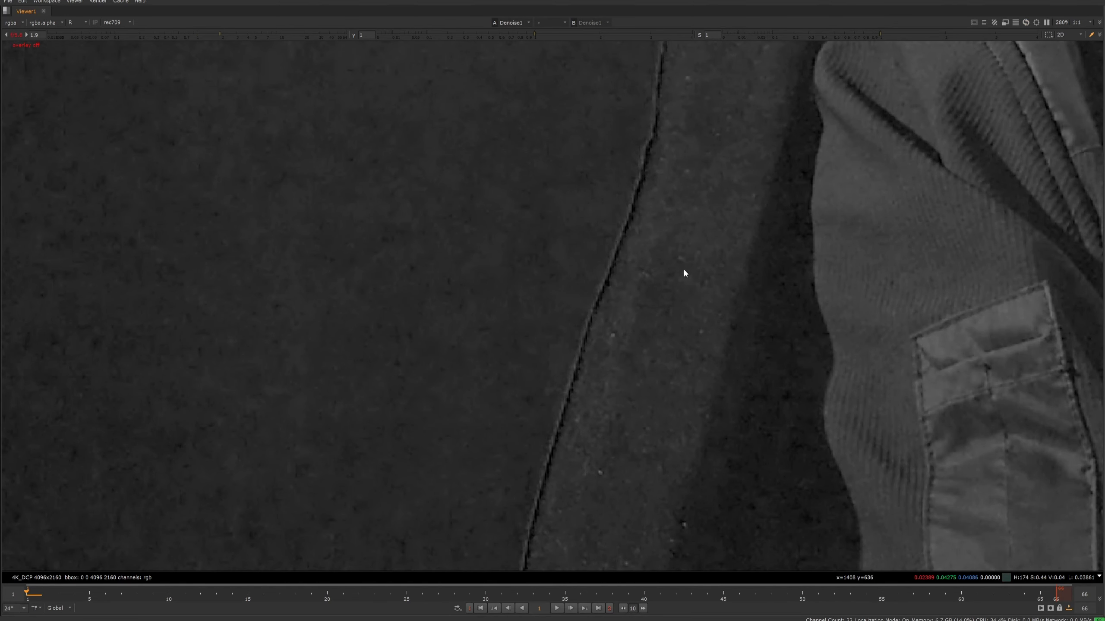
scroll(684, 268, "down", 4)
middle_click_drag(683, 269, 582, 304)
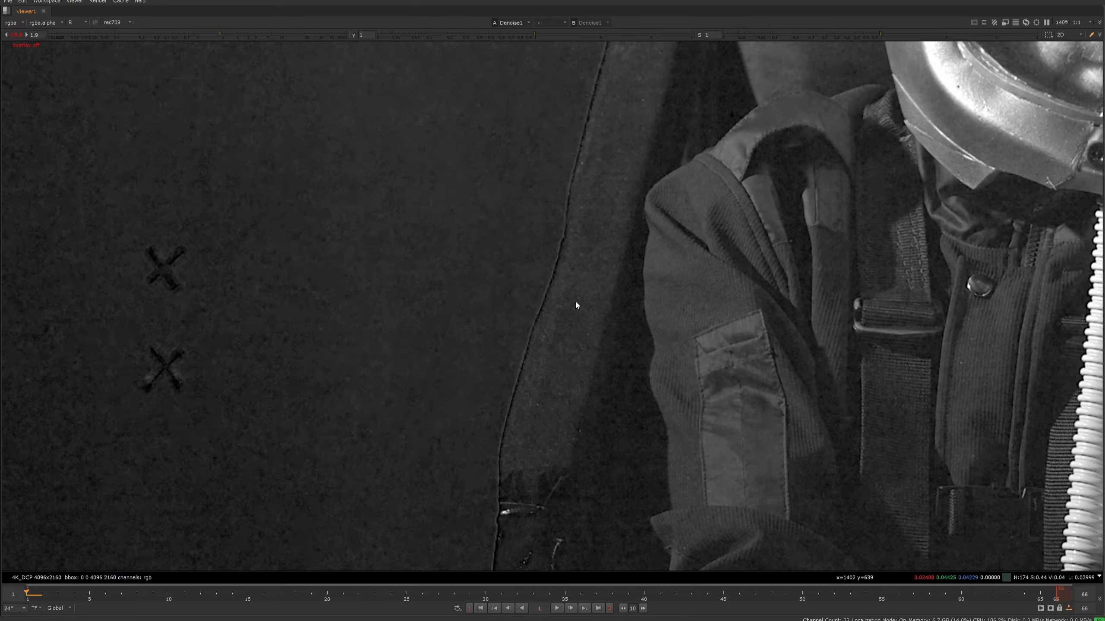
scroll(575, 301, "down", 4)
scroll(565, 301, "up", 2)
key("2")
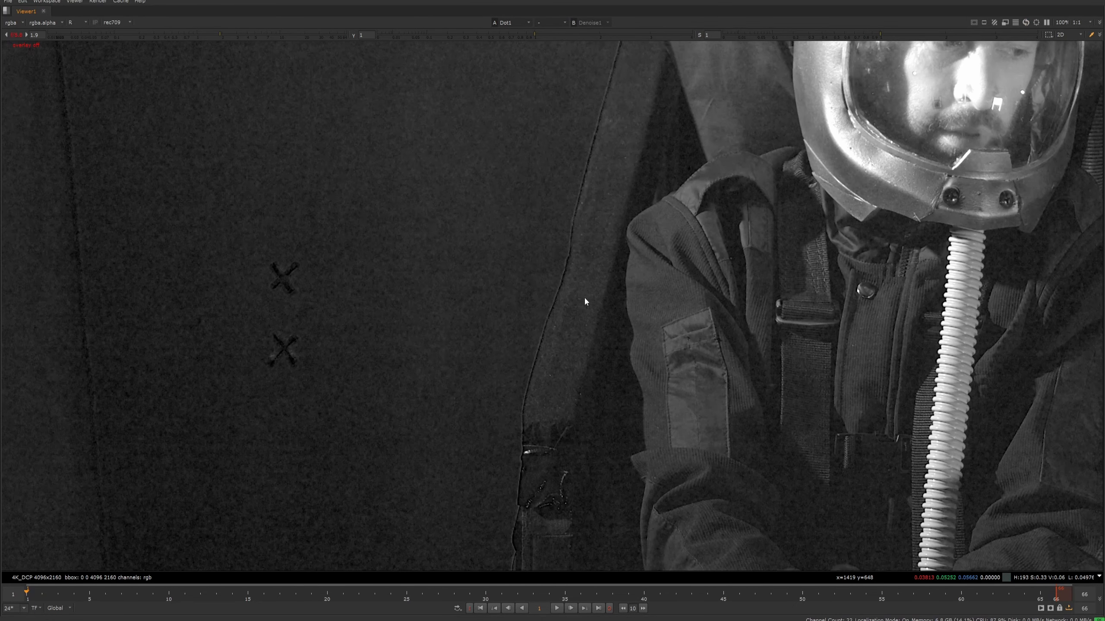
key("1")
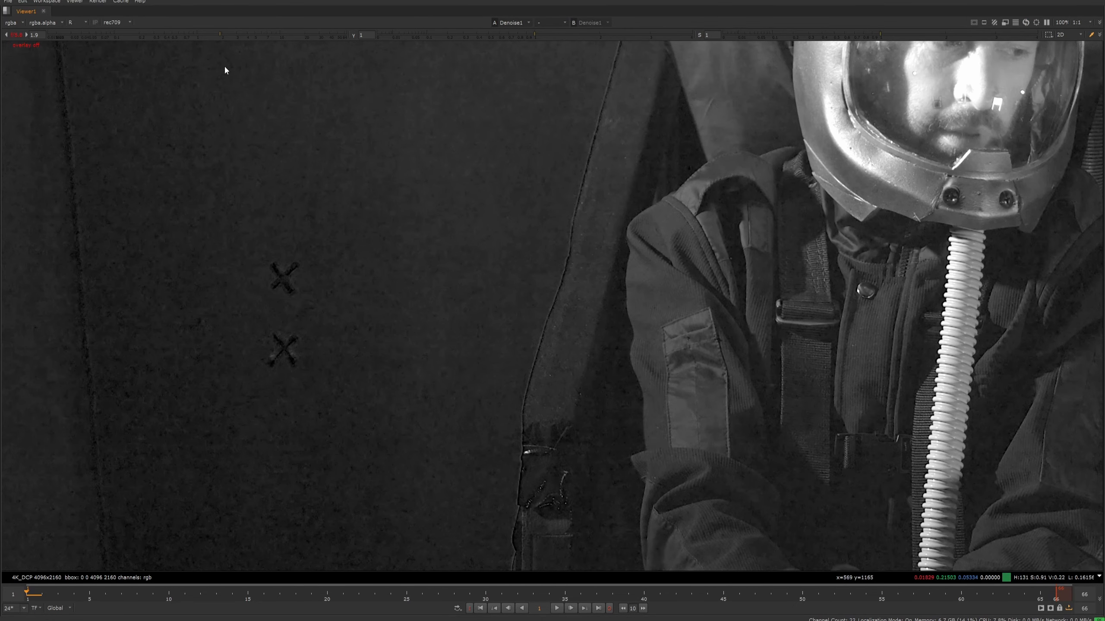
- Raise the viewer gamma to 1.23 and play the denoised clip up to frame 10
scroll(71, 251, "up", 3)
left_click_drag(535, 35, 552, 34)
key("l")
key("k")
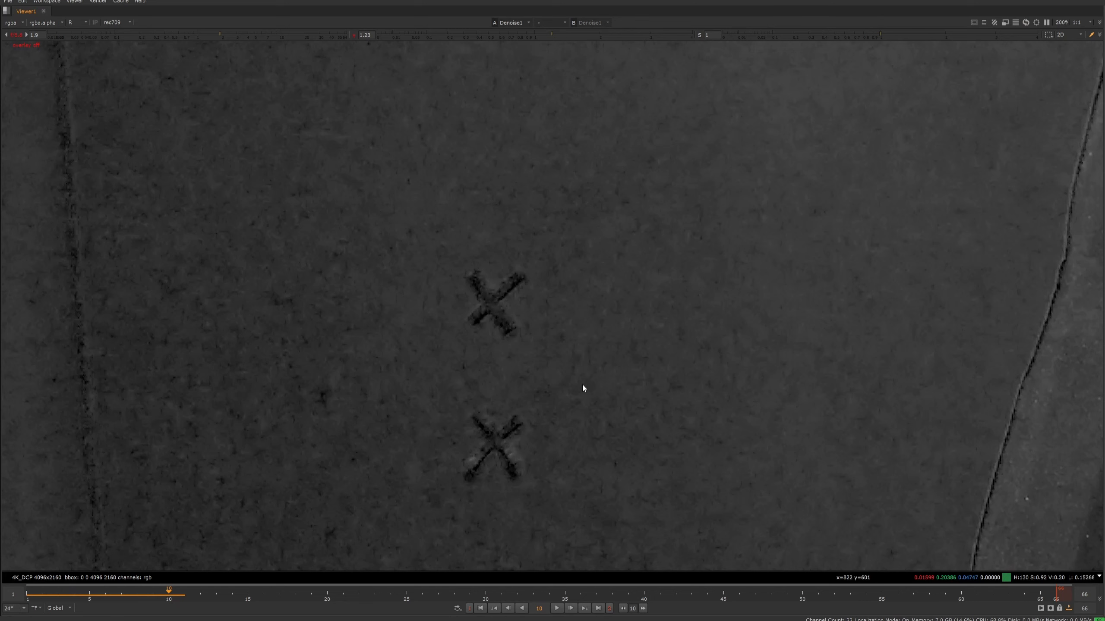
- Compare the denoised and original images at frame 10 around the two lower-left tracking markers, ending on the denoised one
key("2")
key("1")
key("2")
key("1")
scroll(596, 377, "down", 5)
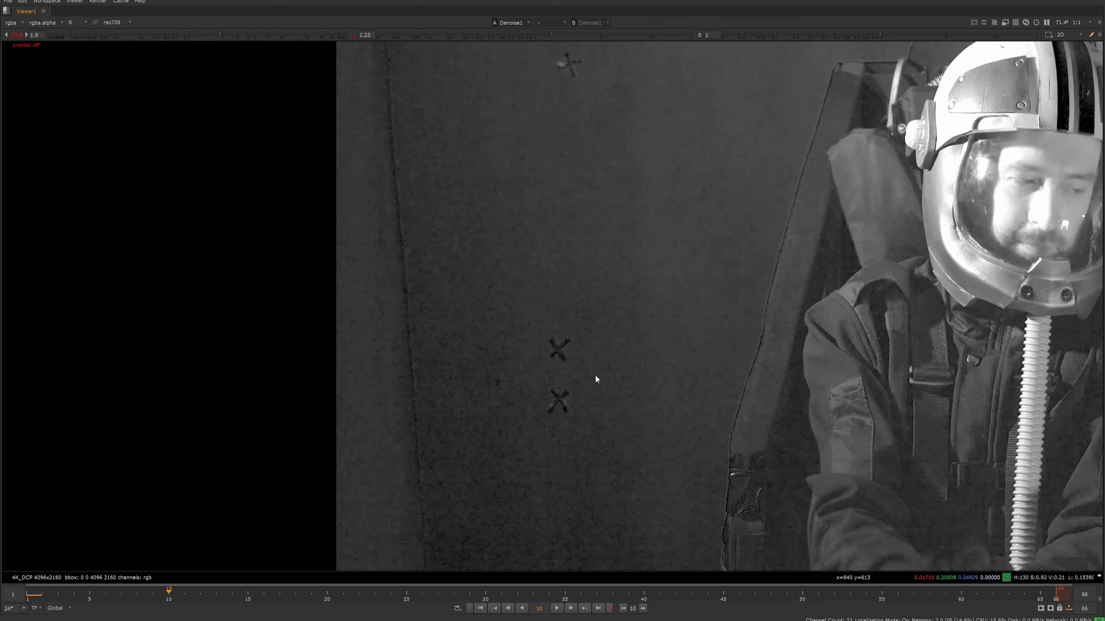
middle_click_drag(718, 353, 573, 377)
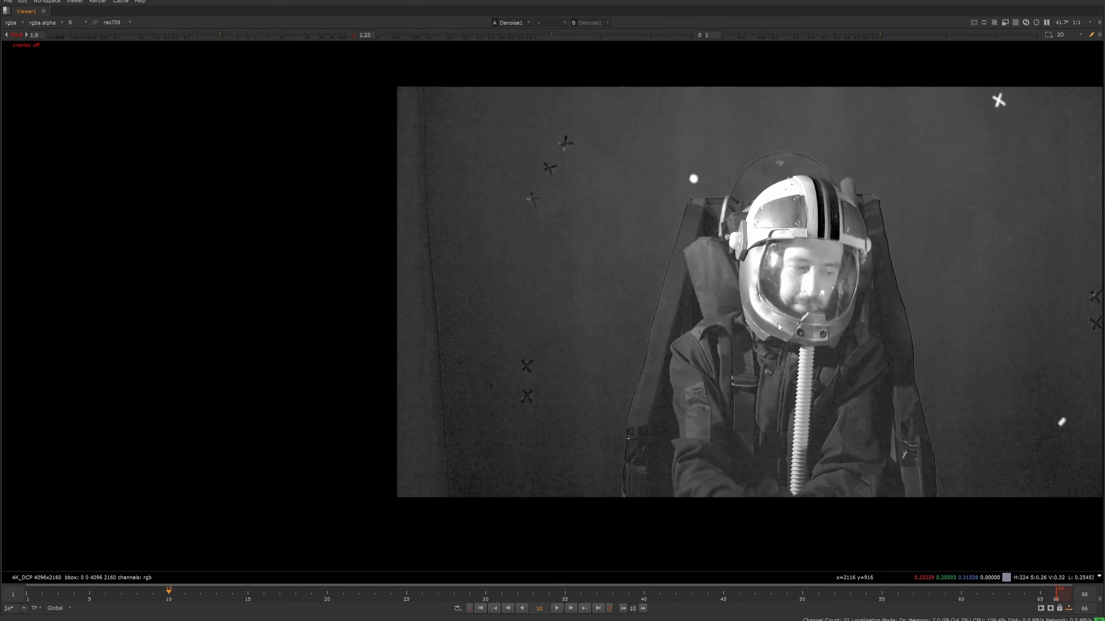
- Try Film as the Denoise node's Source setting
key("space")
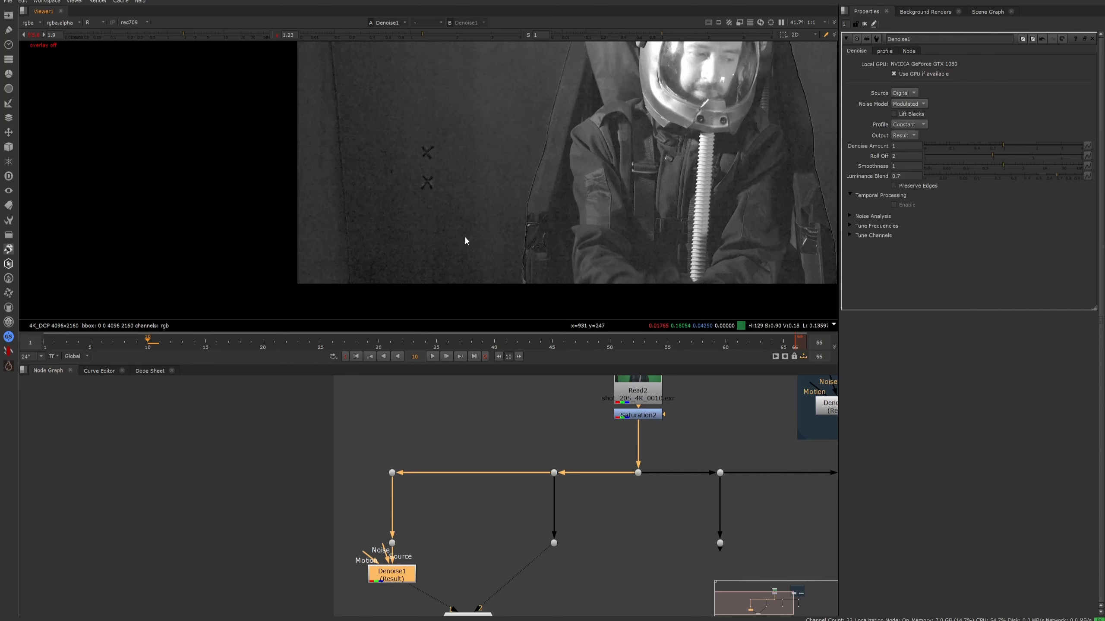
left_click(378, 602)
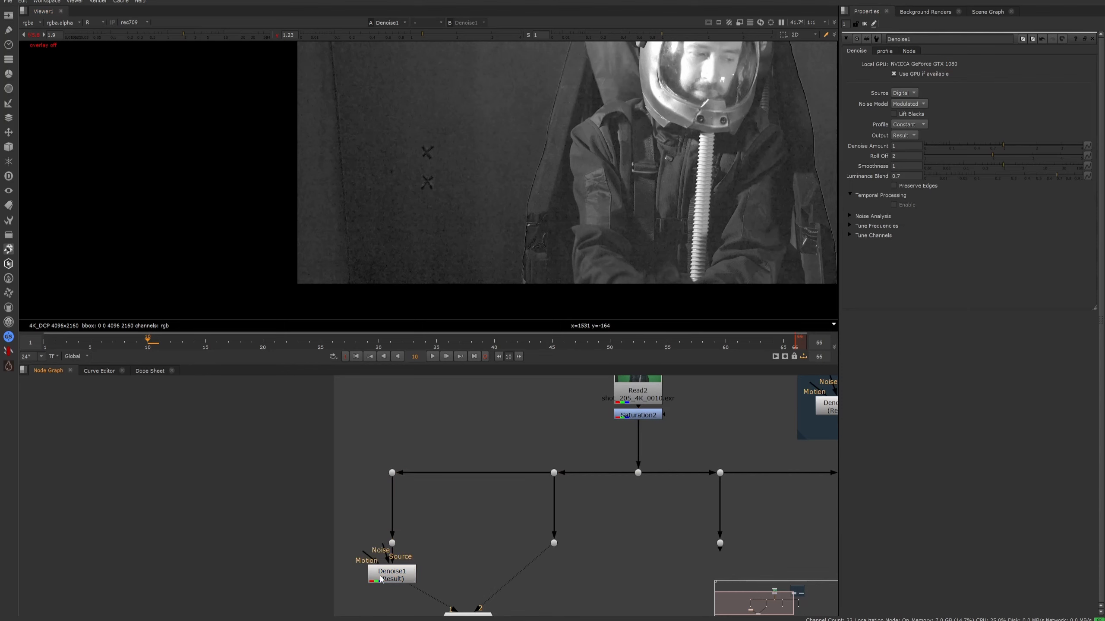
left_click(390, 570)
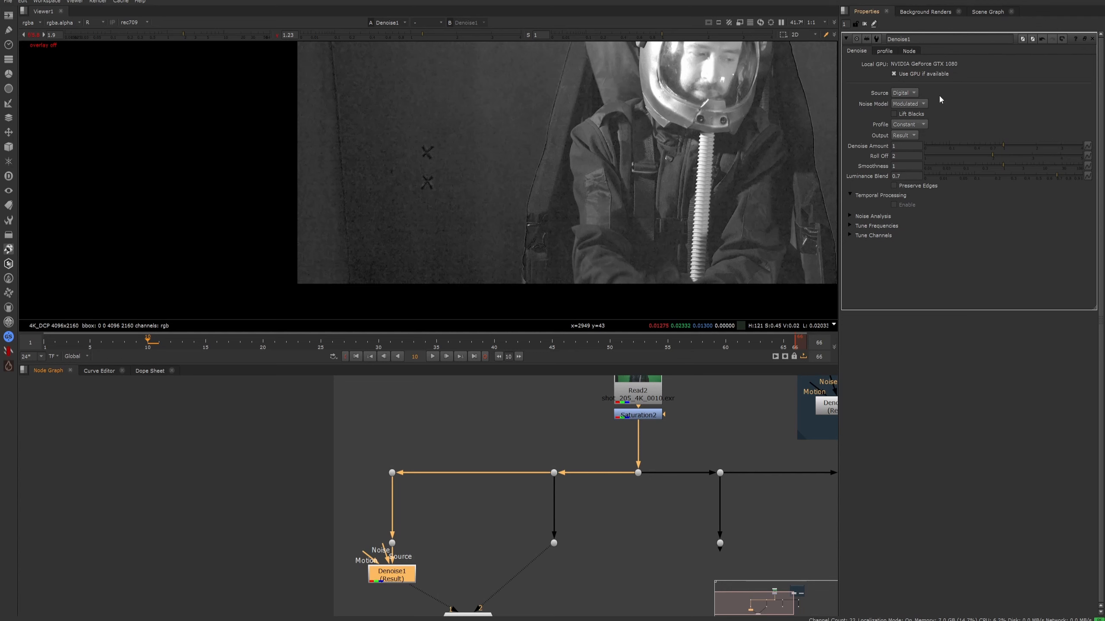
middle_click_drag(590, 180, 491, 222)
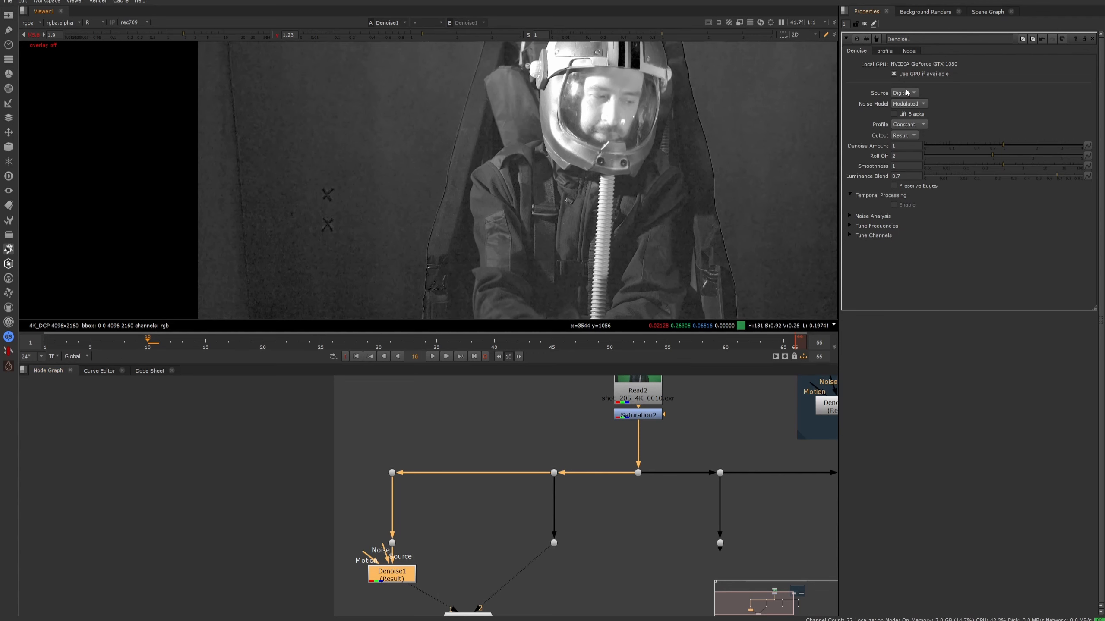
left_click(905, 94)
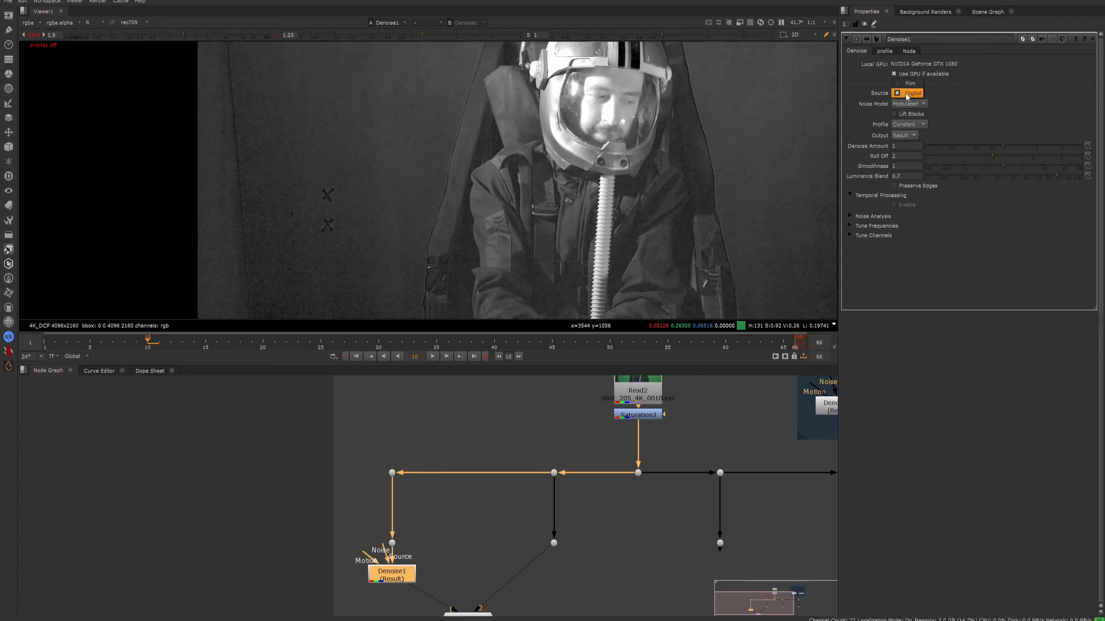
left_click(909, 94)
left_click(909, 94)
left_click(908, 83)
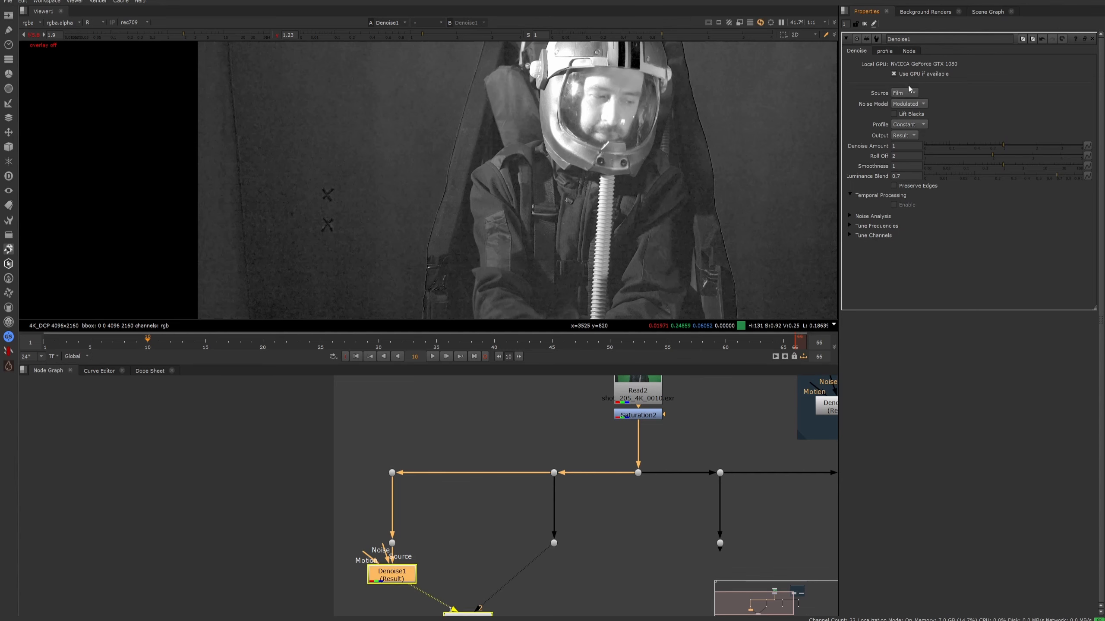
- Examine the denoised sleeve and green screen up close, and set the Denoise Source back to Digital
scroll(429, 252, "up", 5)
left_click(489, 512)
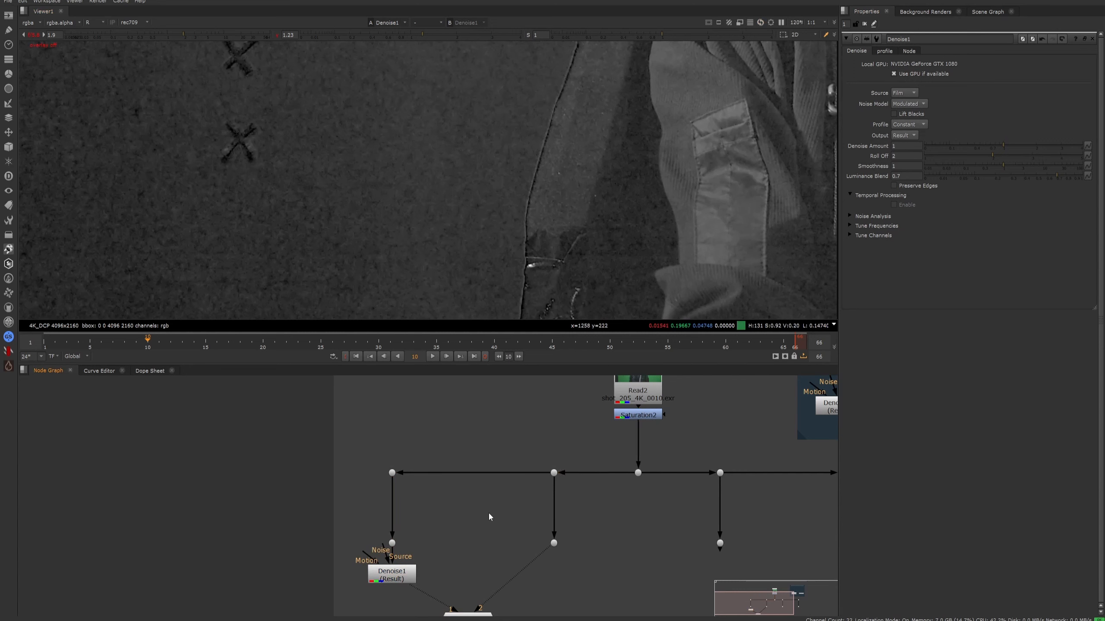
left_click(905, 94)
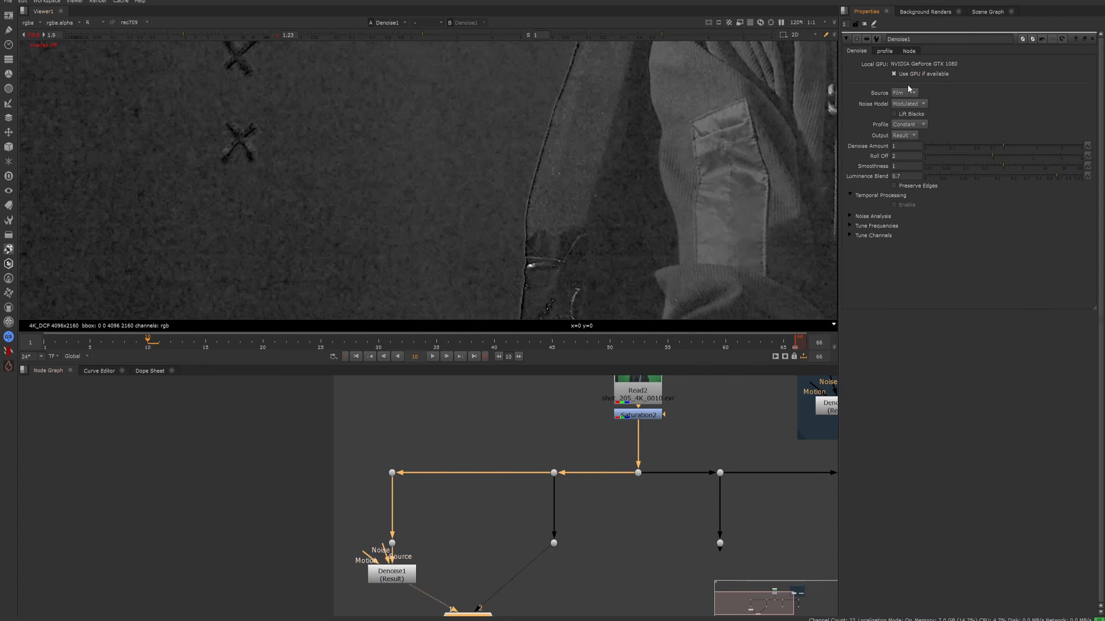
left_click(911, 103)
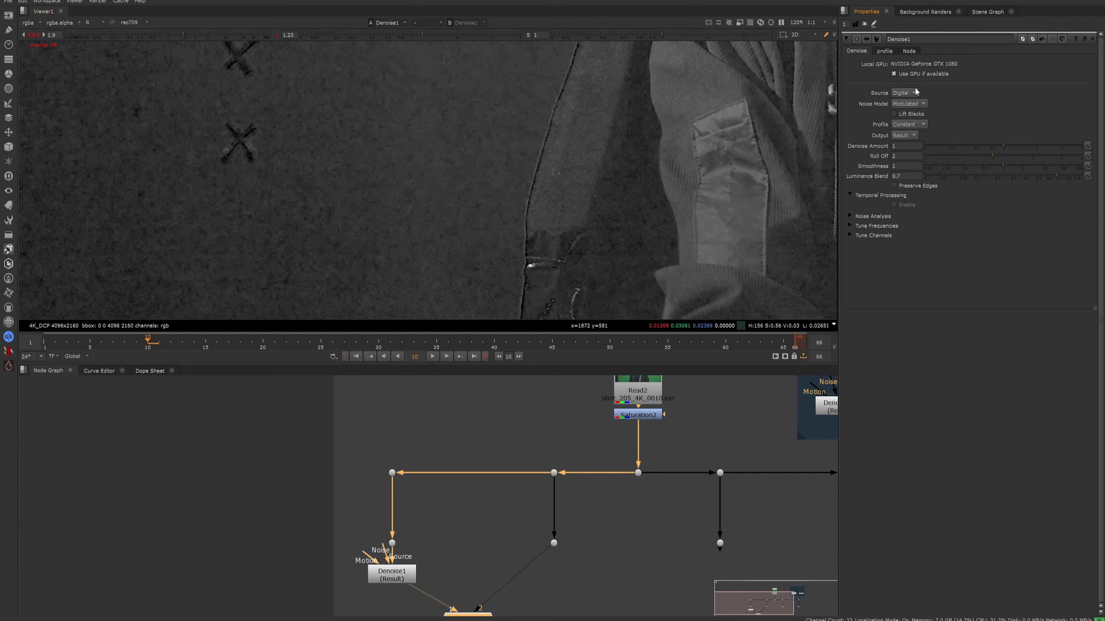
- Try Constant as the Denoise node's Noise Model, set it back to Modulated and compare the result with the original
left_click(909, 103)
left_click(907, 93)
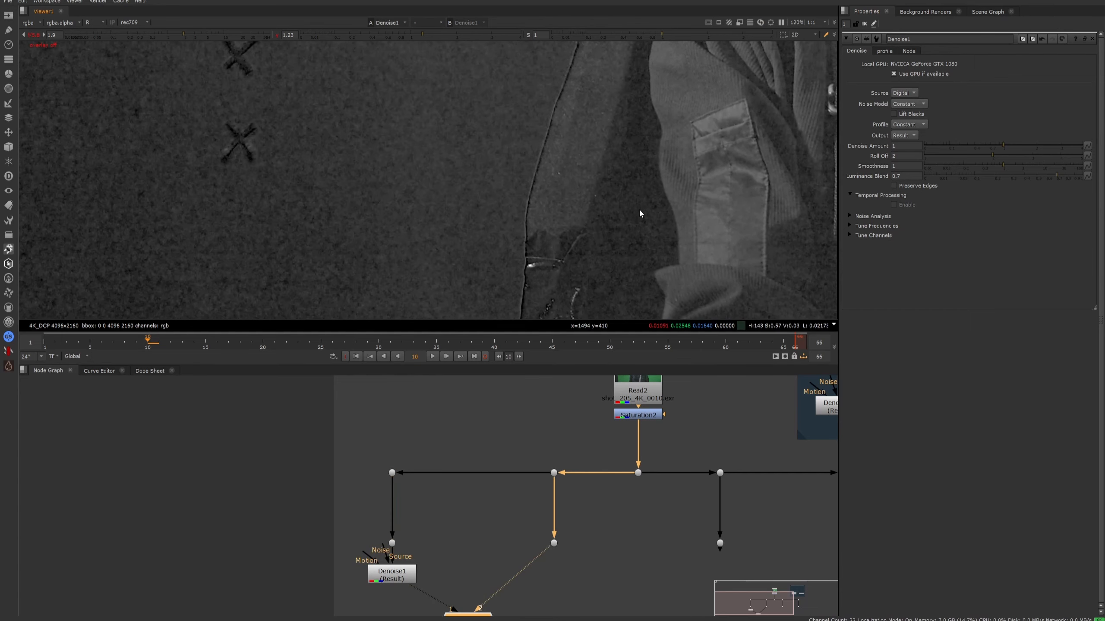
left_click(913, 103)
left_click(917, 114)
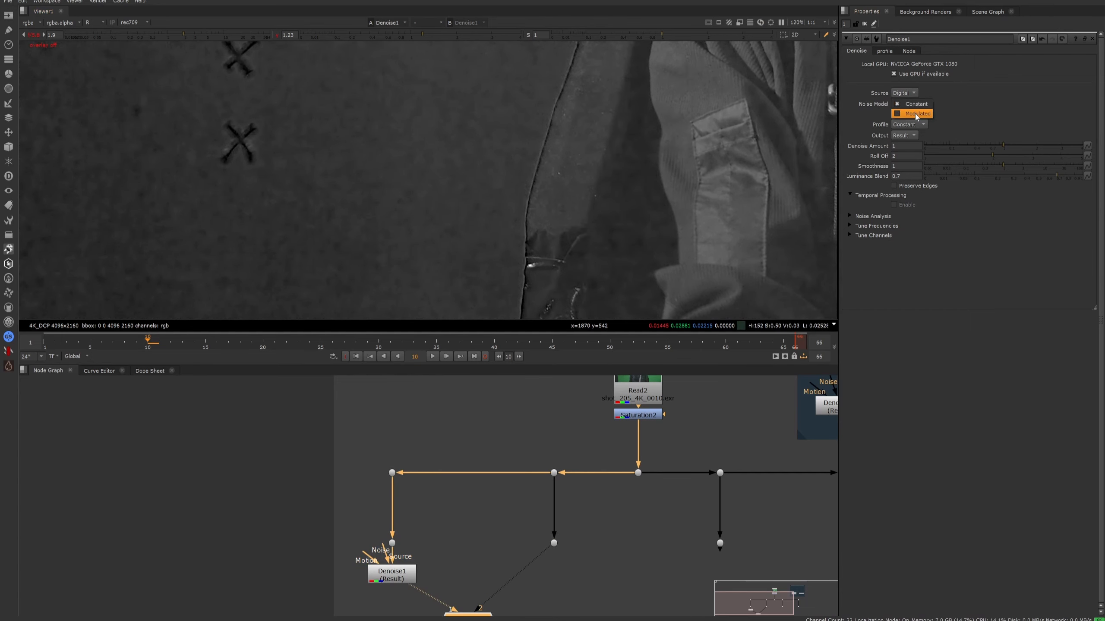
key("2")
key("1")
- Try Automatic as the Denoise node's Profile and set it back to Constant
left_click(920, 123)
left_click(920, 132)
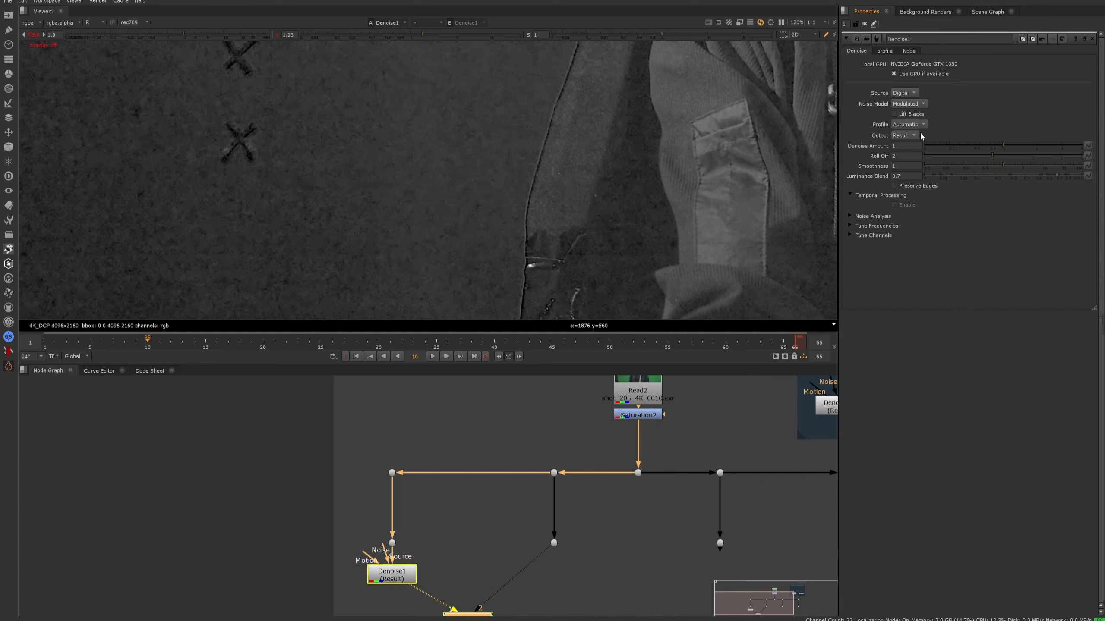
left_click(916, 124)
left_click(914, 115)
left_click(919, 137)
- Try a Denoise Amount of 4 and inspect the green screen and suit at different magnifications, comparing with the original
left_click_drag(1006, 143, 1082, 145)
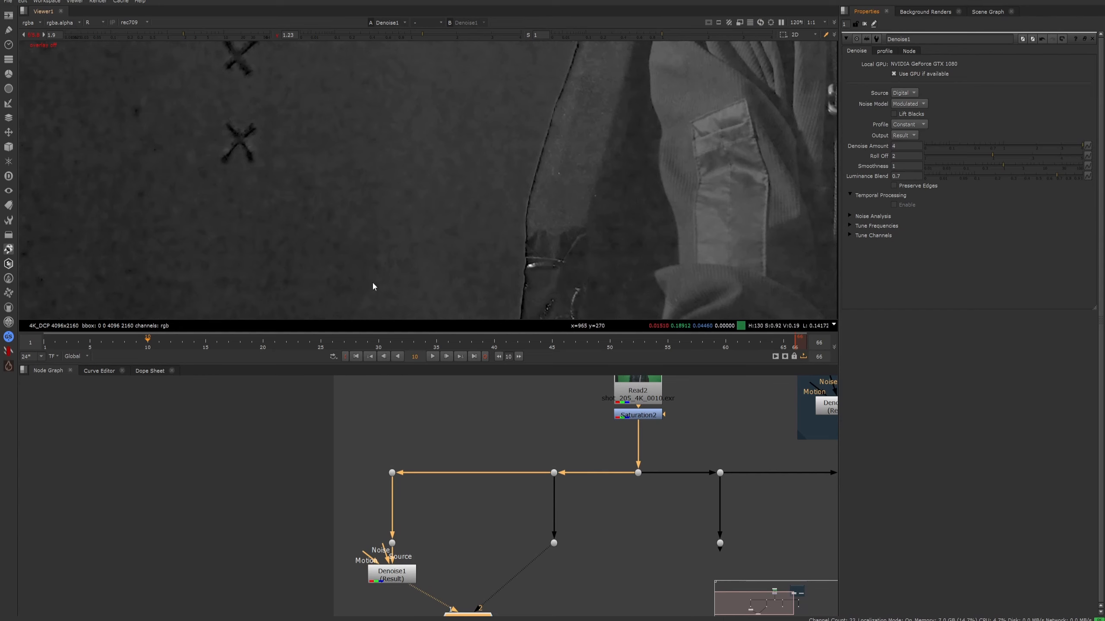
scroll(456, 252, "down", 4)
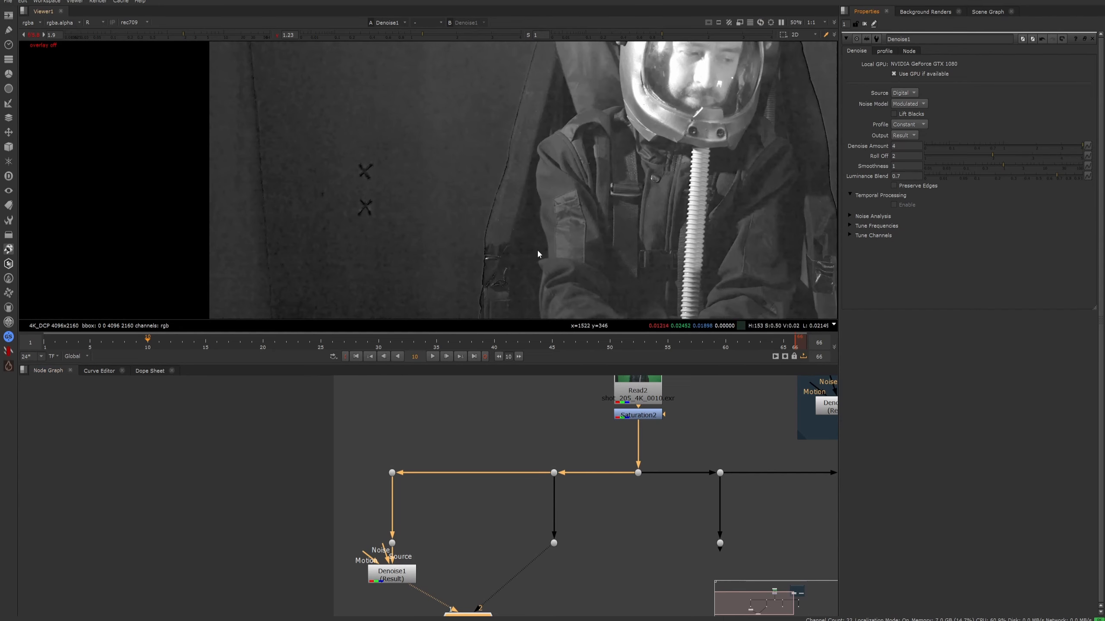
scroll(434, 202, "up", 3)
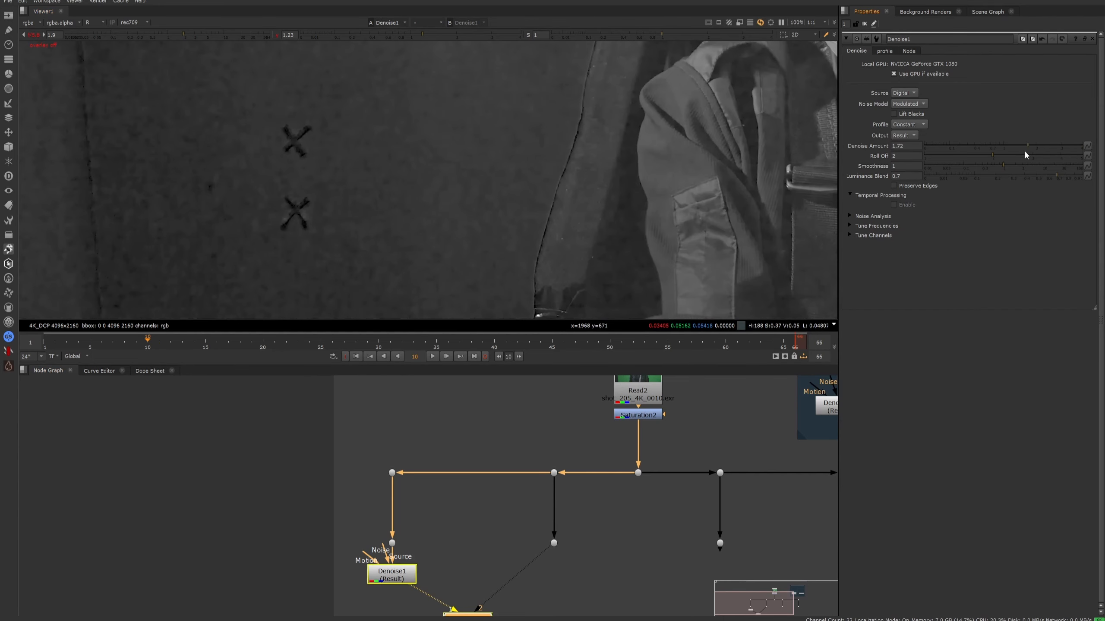
key("2")
key("1")
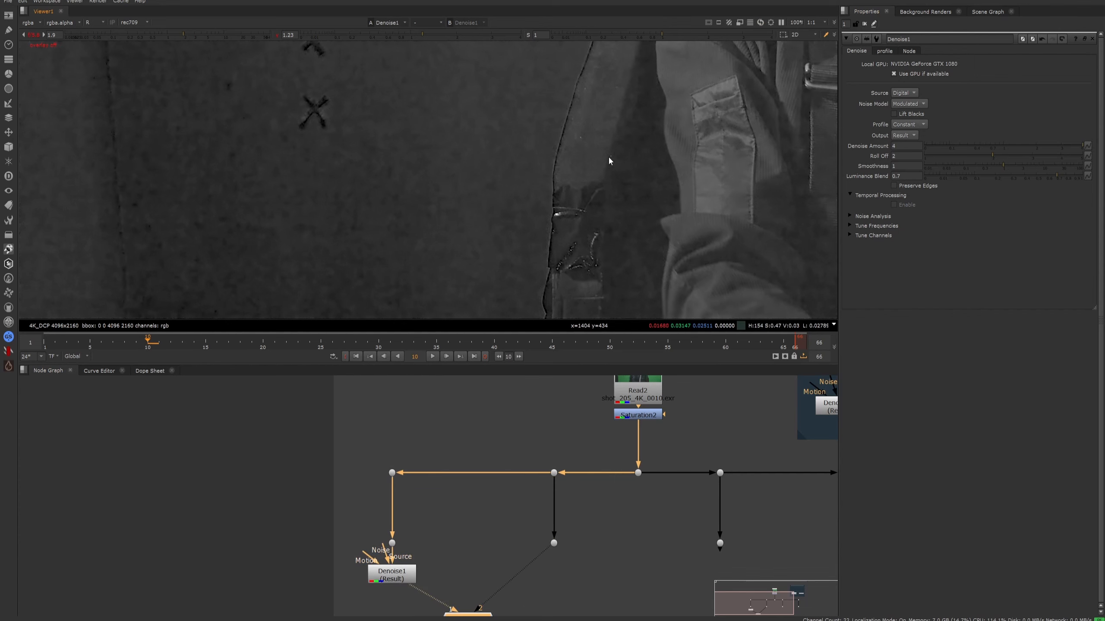
scroll(599, 165, "down", 3)
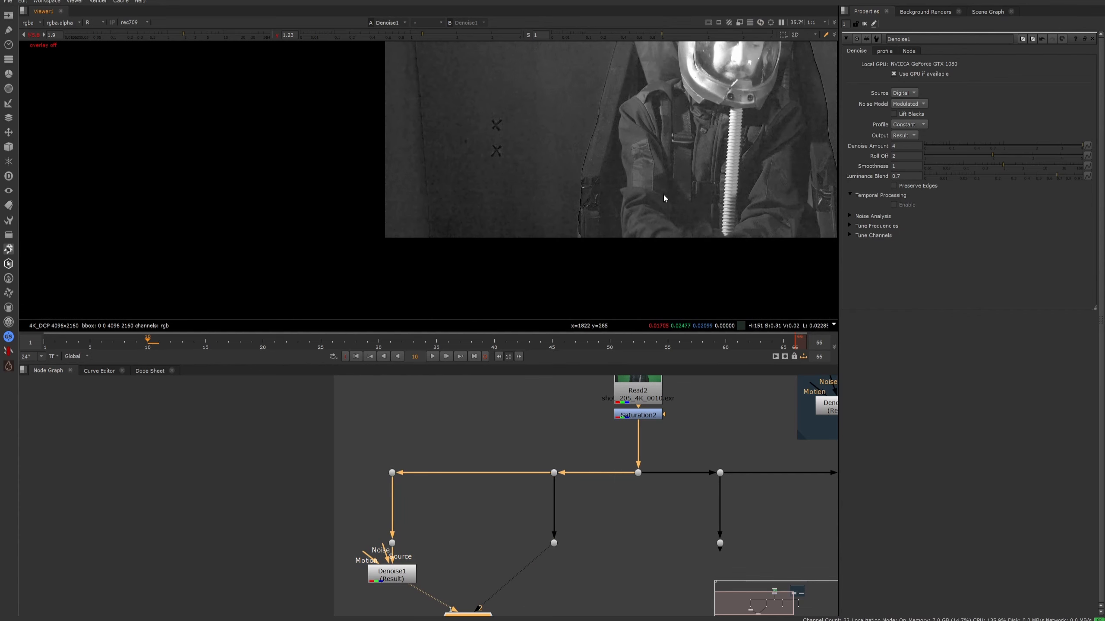
scroll(569, 213, "up", 4)
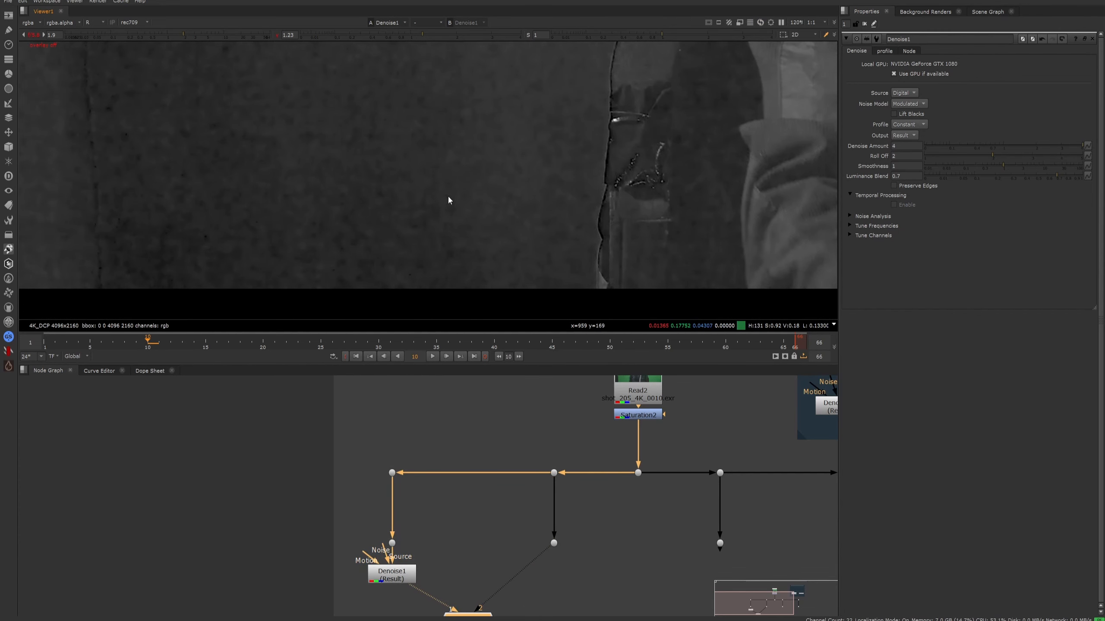
scroll(447, 195, "down", 4)
scroll(554, 193, "up", 10)
- Compare the original and denoised shoulder fabric close up, both in the red channel and in full colour
key("2")
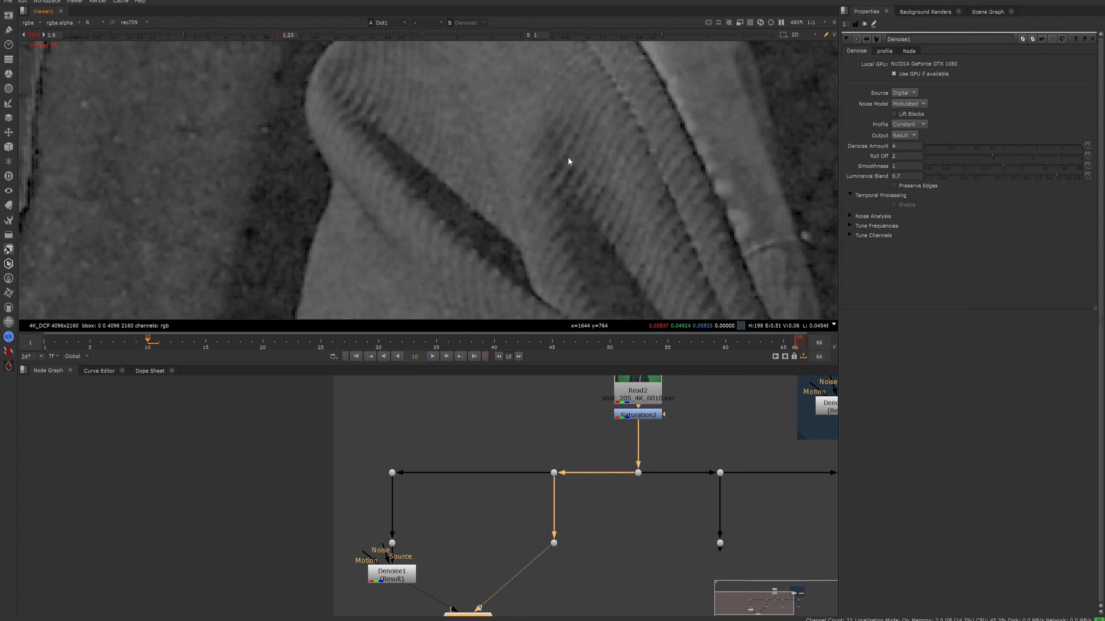
key("1")
key("r")
key("2")
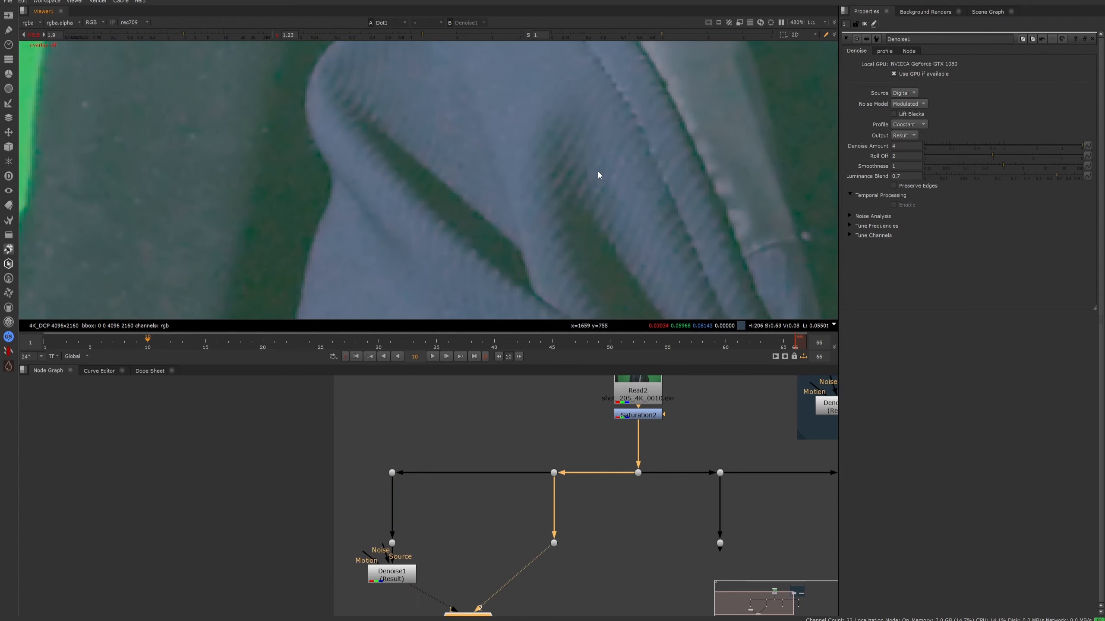
key("1")
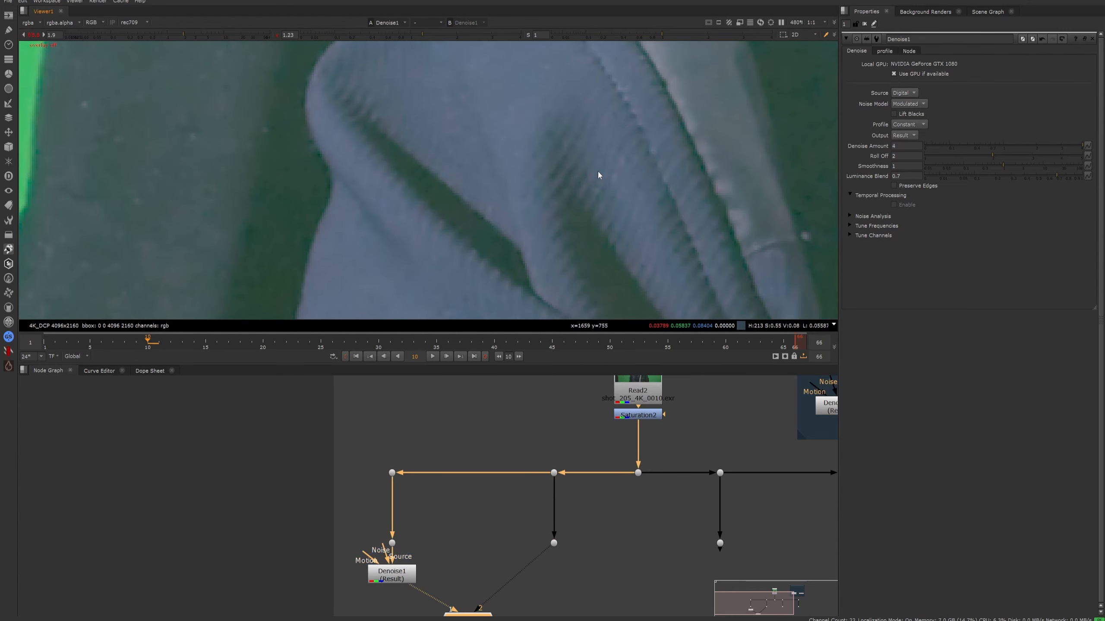
key("r")
key("2")
key("1")
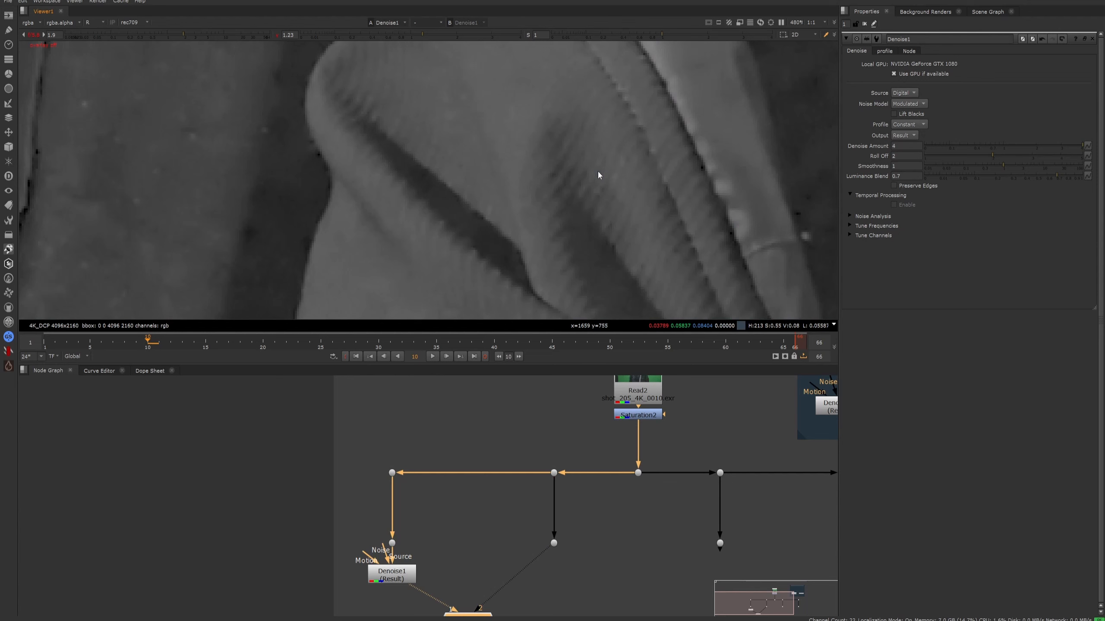
scroll(598, 174, "down", 7)
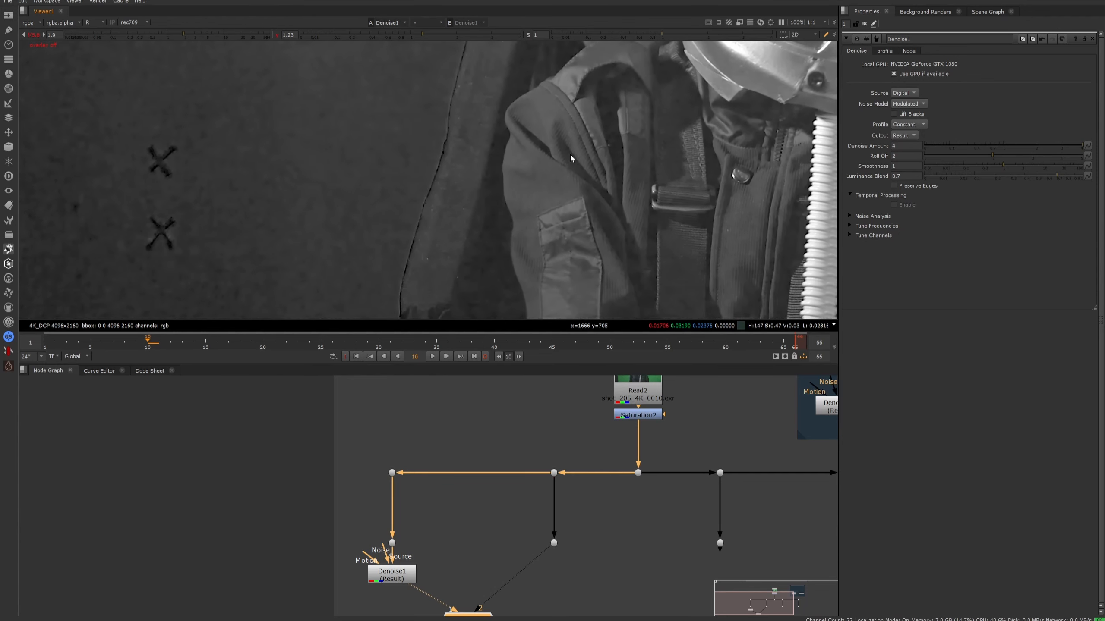
- Set the Denoise Amount to 2 and compare the denoised and original images around the sleeve and the dark chair edge
left_click(900, 146)
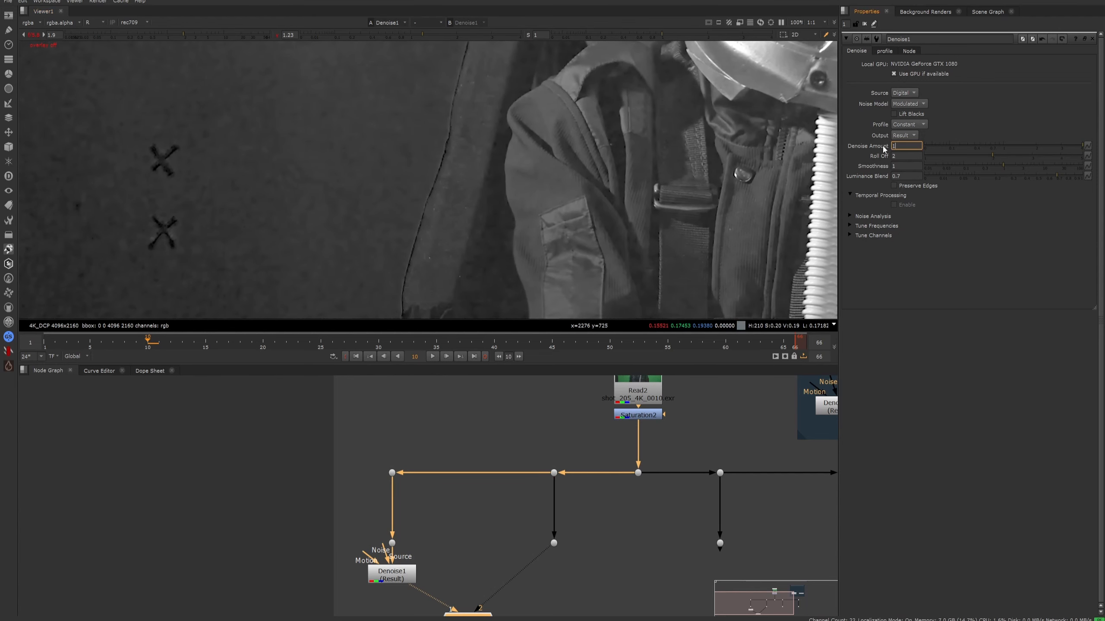
type("2")
key("Return")
middle_click_drag(503, 305, 557, 136)
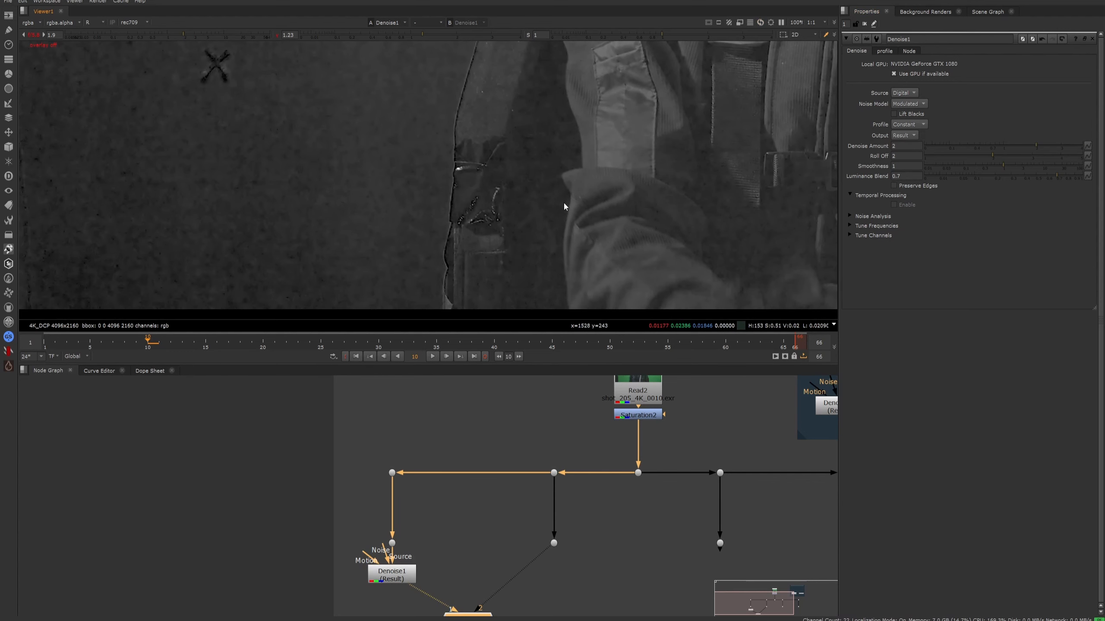
scroll(502, 239, "up", 2)
key("2")
key("1")
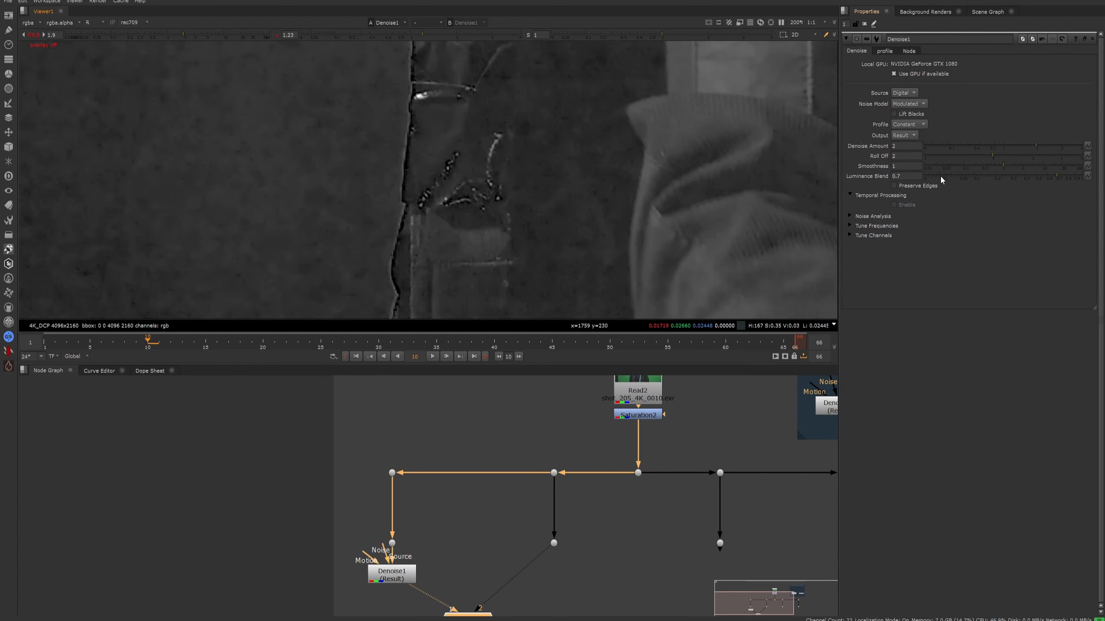
- Try a Roll Off of 5 on the Denoise node and compare the lower part of the frame with the original
mouse_move(907, 159)
left_click_drag(995, 156, 1083, 155)
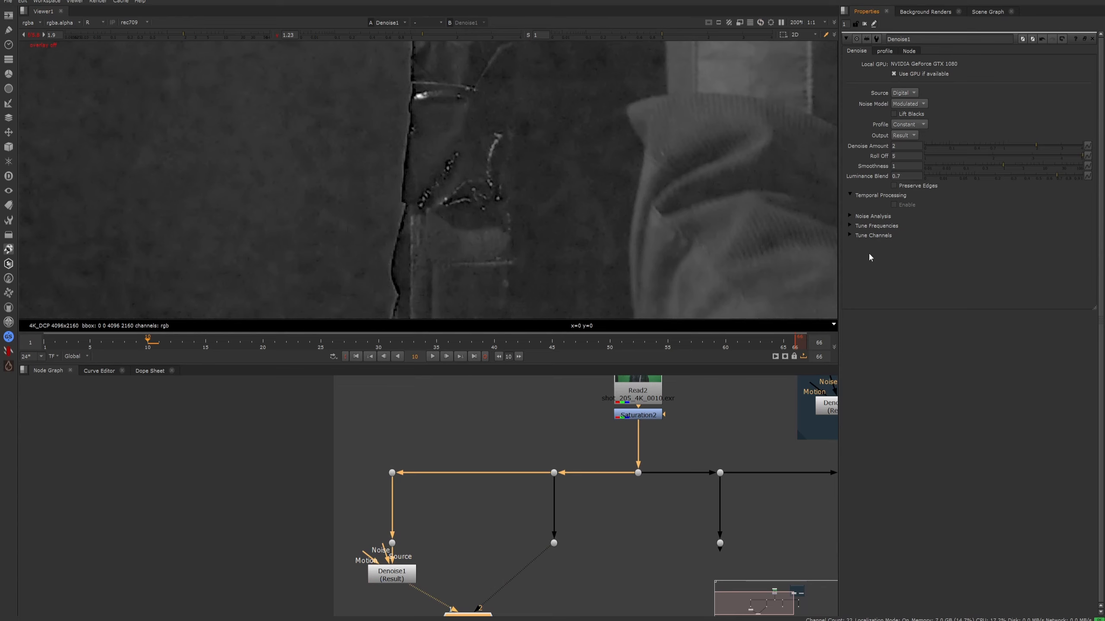
scroll(487, 246, "down", 5)
middle_click_drag(484, 250, 558, 235)
key("2")
key("1")
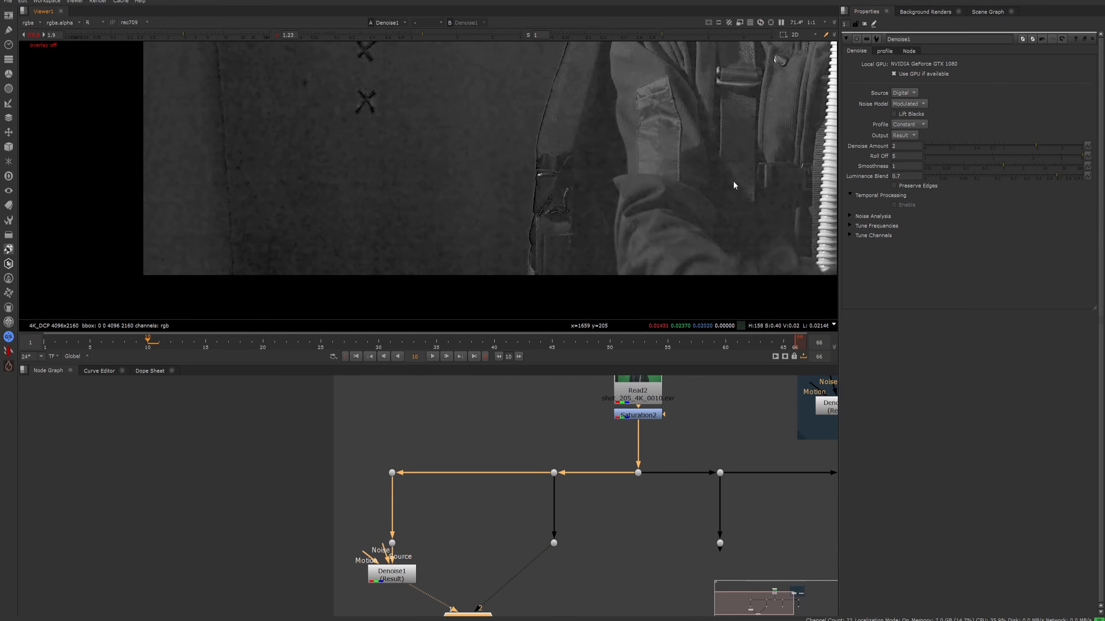
- Compare the denoised and original images close up at the chair edge beside the sleeve
scroll(557, 244, "up", 3)
scroll(561, 231, "up", 1)
key("2")
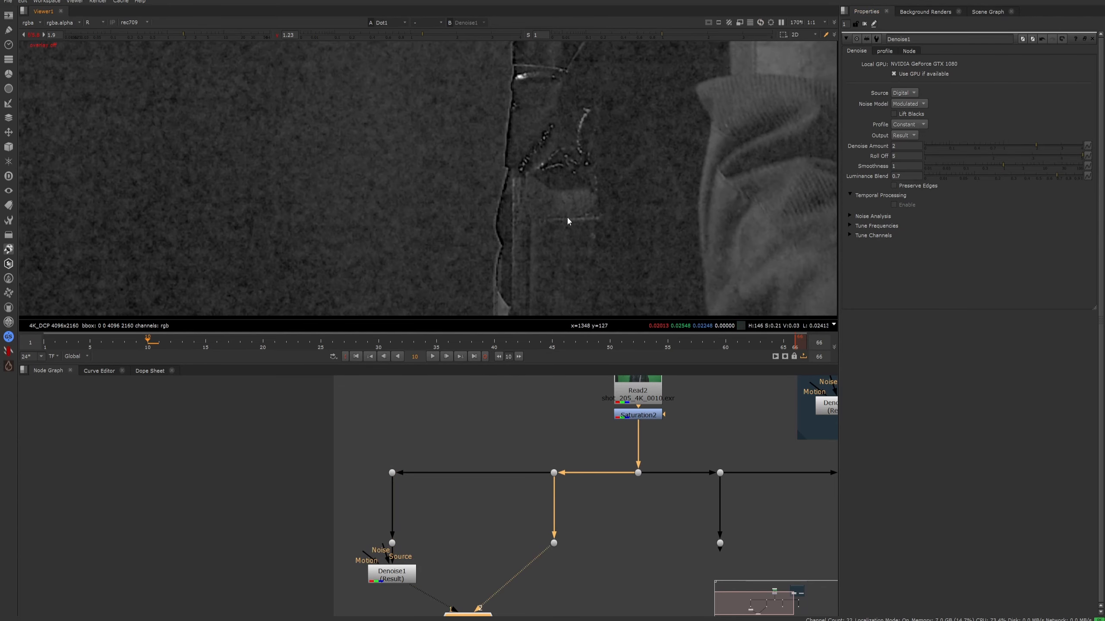
key("1")
key("2")
key("1")
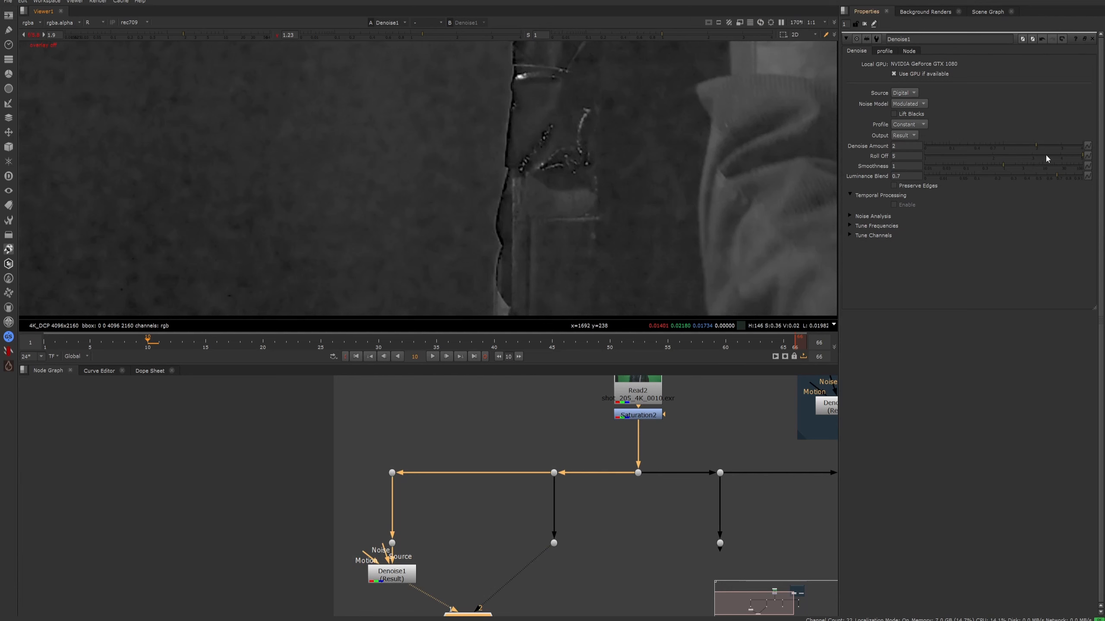
- Set the Denoise node's Roll Off to 2.14 and its Smoothness to 100
left_click_drag(1046, 155, 999, 156)
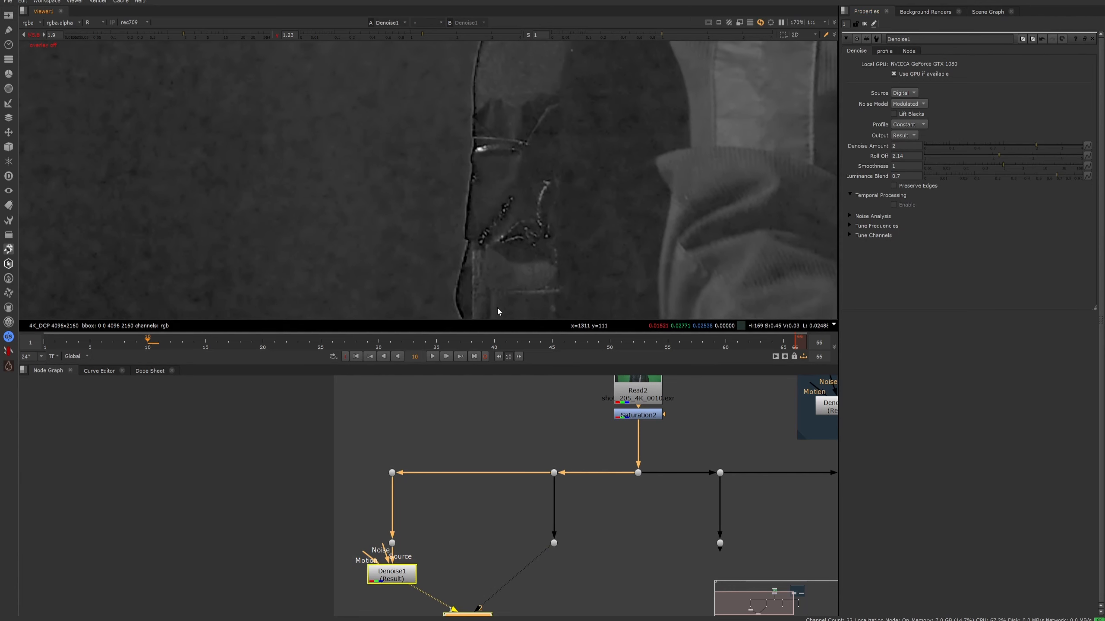
scroll(496, 309, "down", 2)
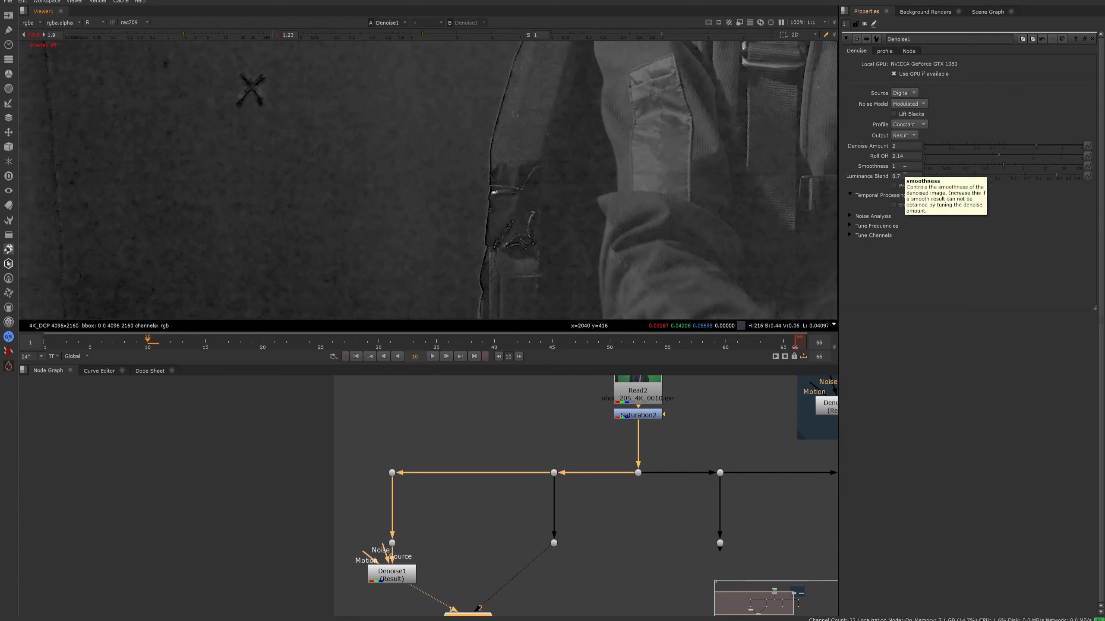
left_click(1017, 166)
left_click_drag(1033, 165, 1083, 165)
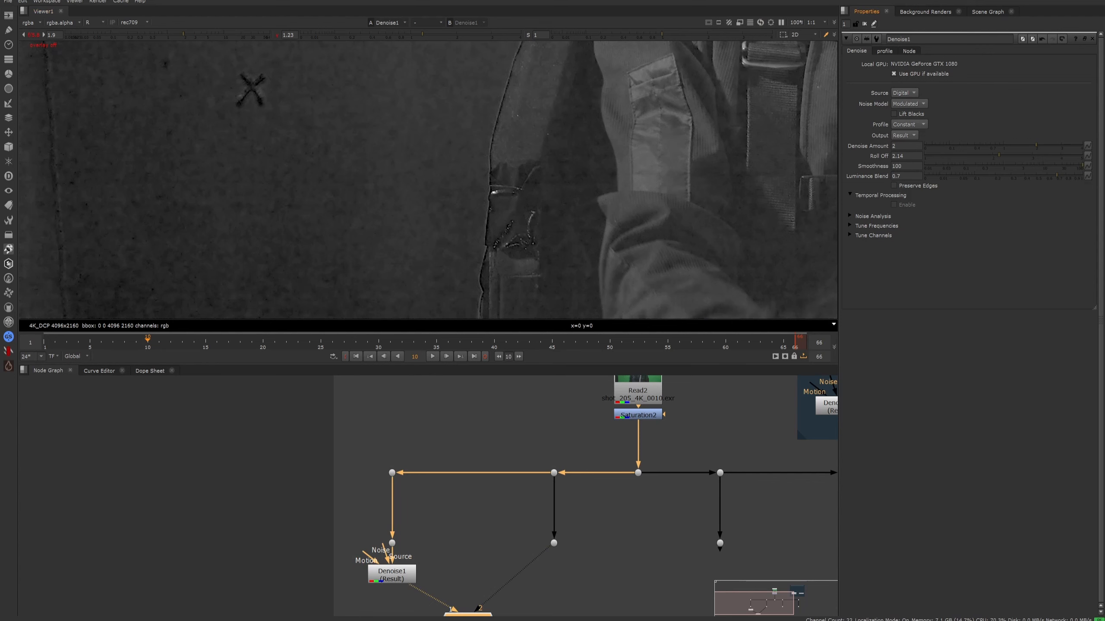
key("ctrl+z")
- Expand the Noise Analysis and Tune Frequencies settings and show the analysis region overlay on the image
left_click(851, 215)
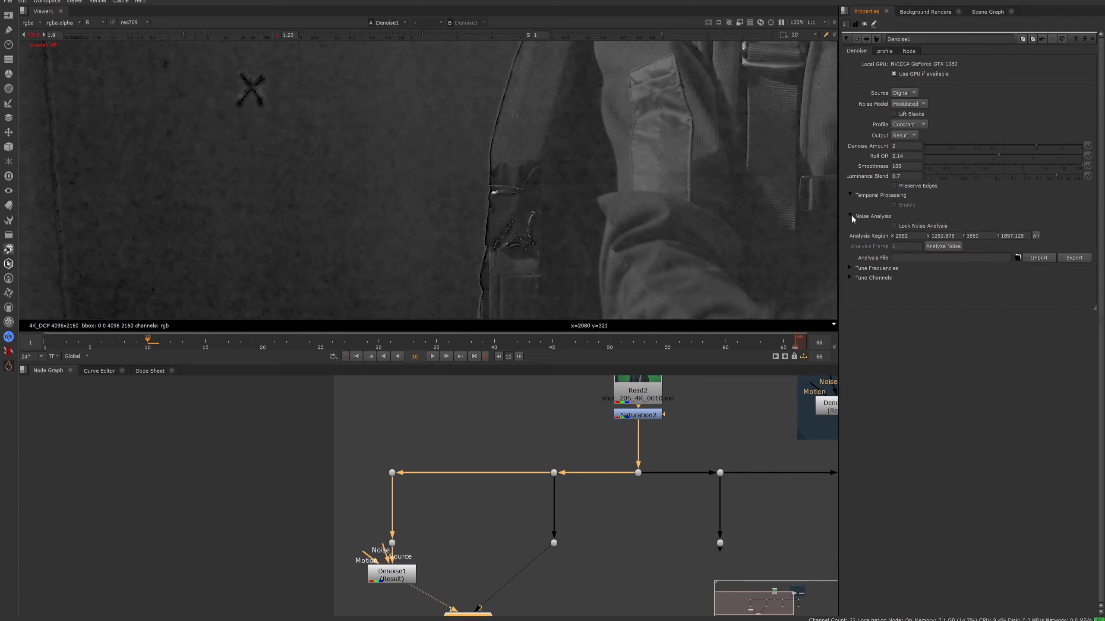
left_click(850, 268)
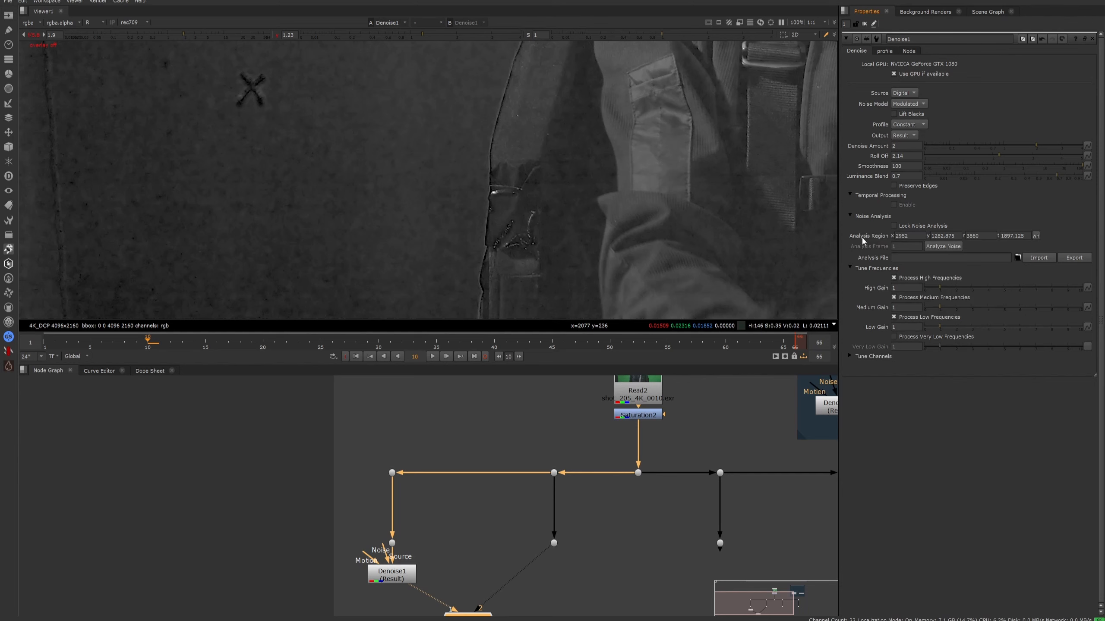
scroll(547, 200, "down", 8)
scroll(508, 229, "up", 3)
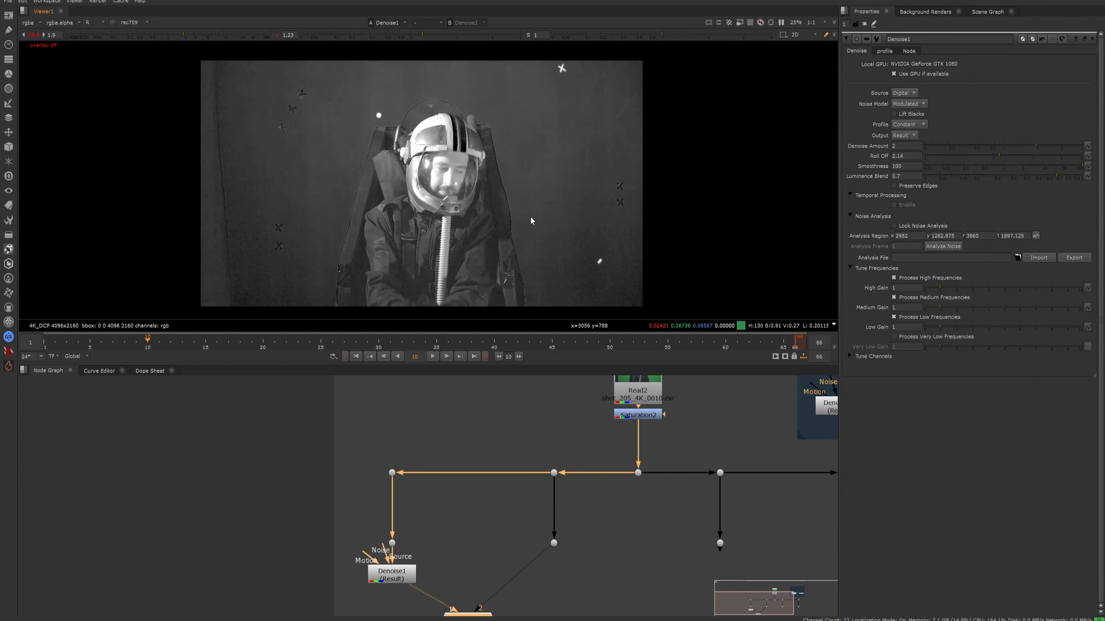
key("q")
scroll(593, 127, "up", 4)
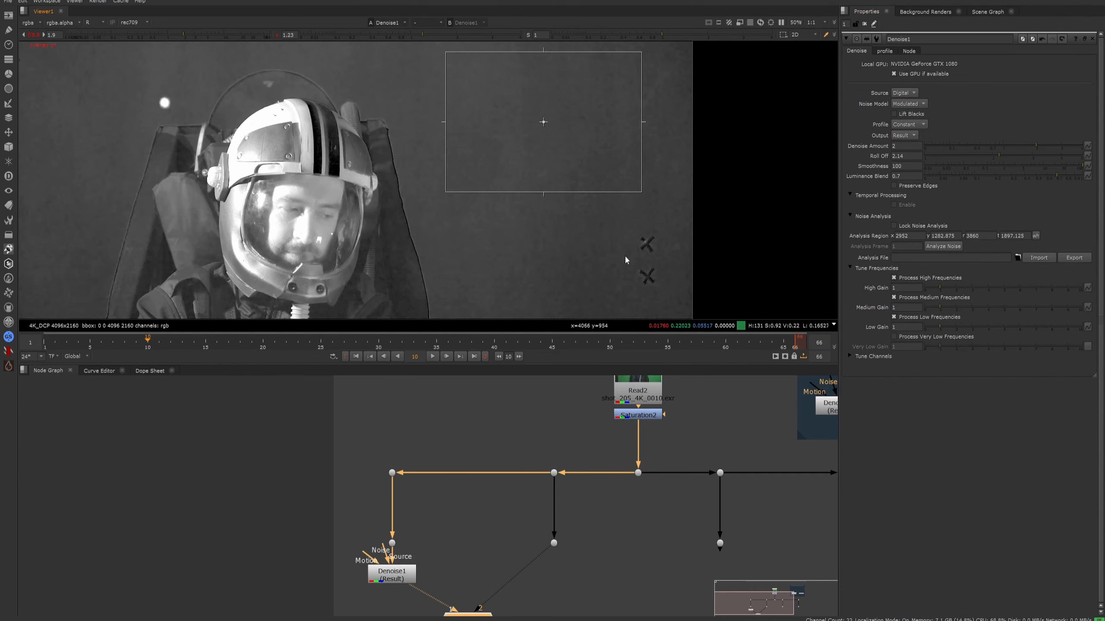
- Try raising the analysis region's y value to 2312.875, inspect the region at the frame's upper edge and undo the change
left_click(939, 236)
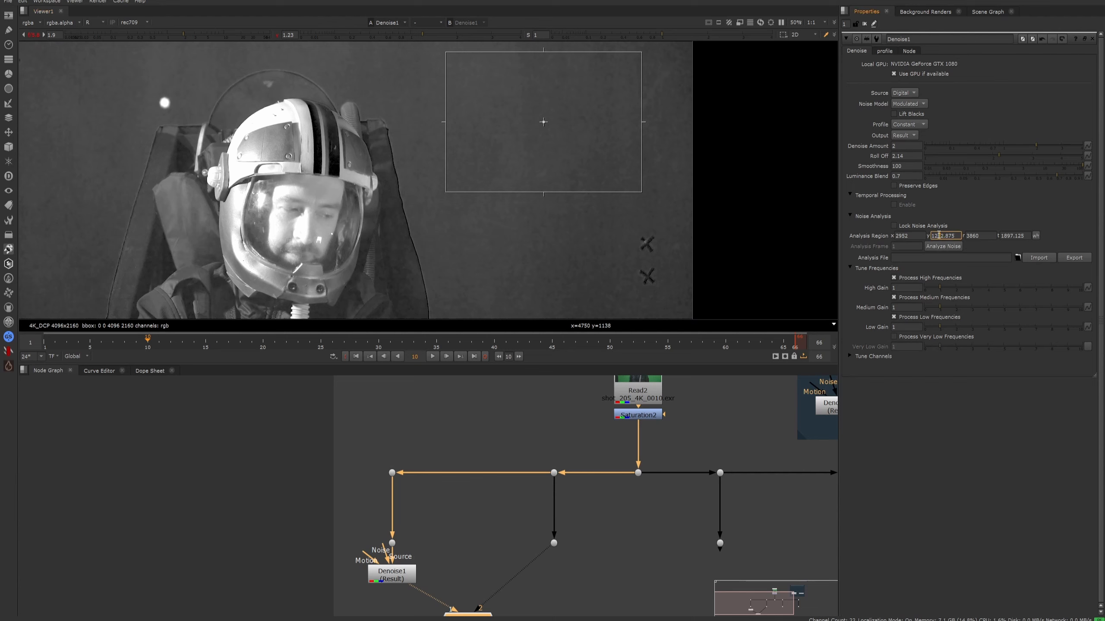
key("Up")
key("Up")
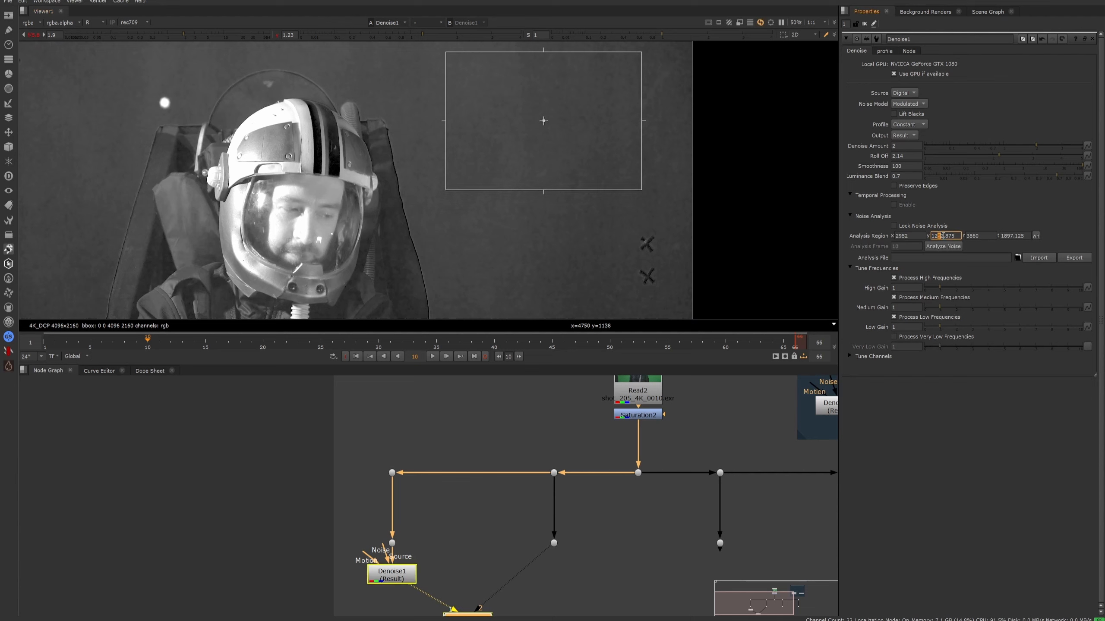
key("Up")
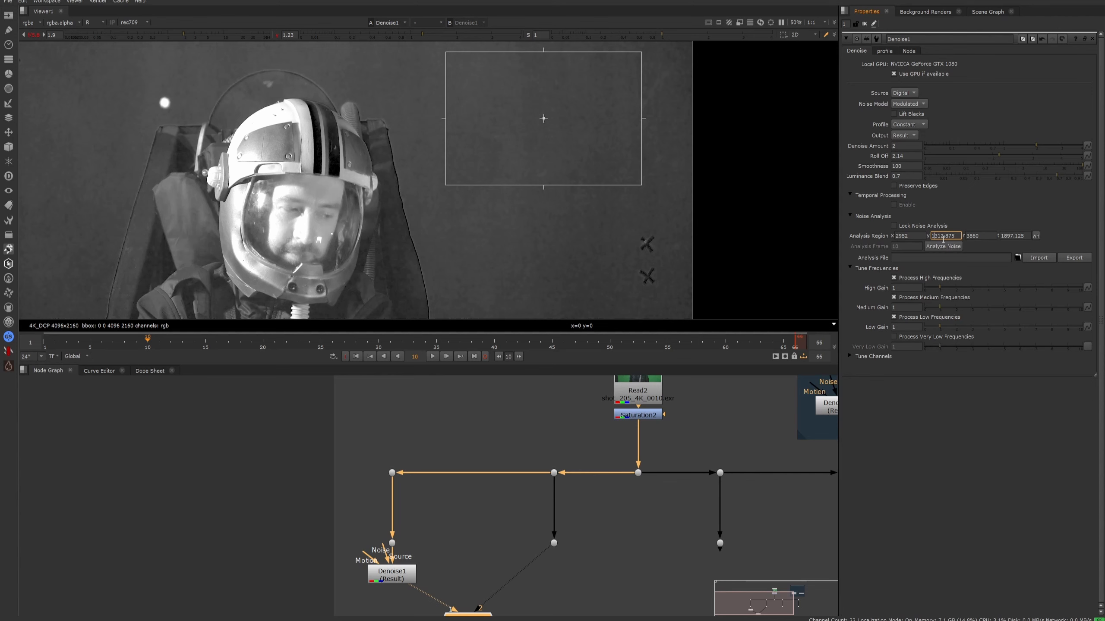
key("Return")
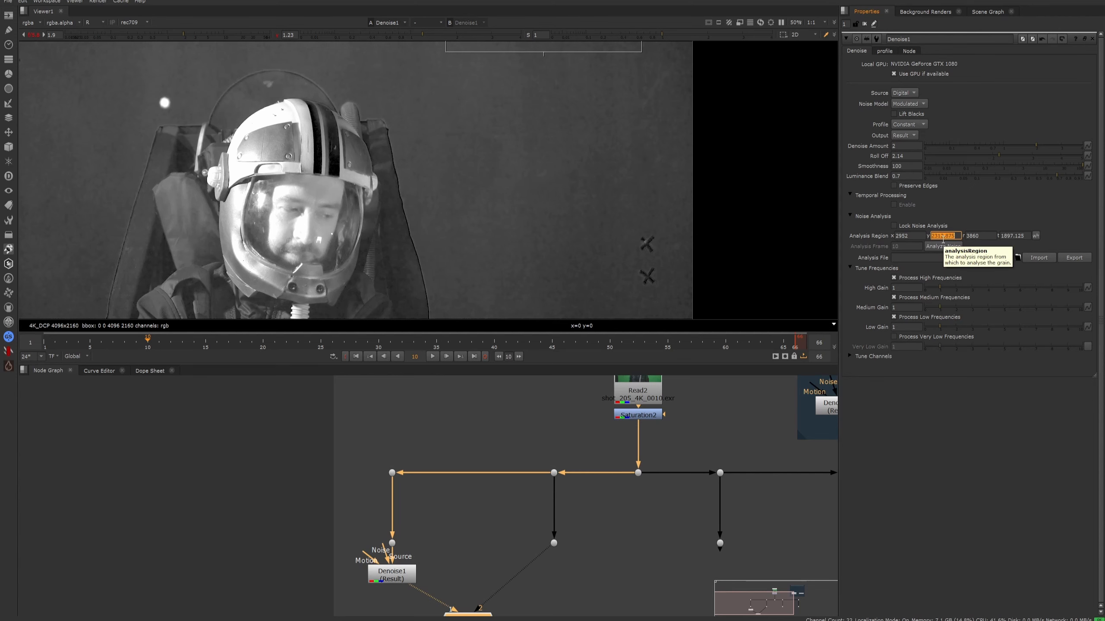
middle_click_drag(652, 244, 643, 324)
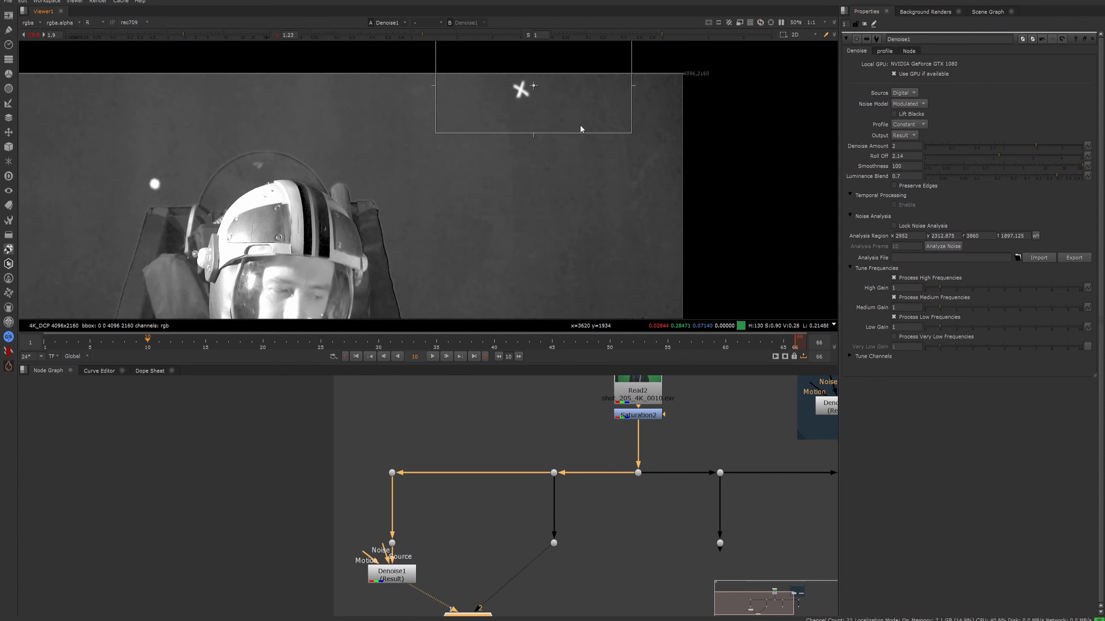
key("ctrl+z")
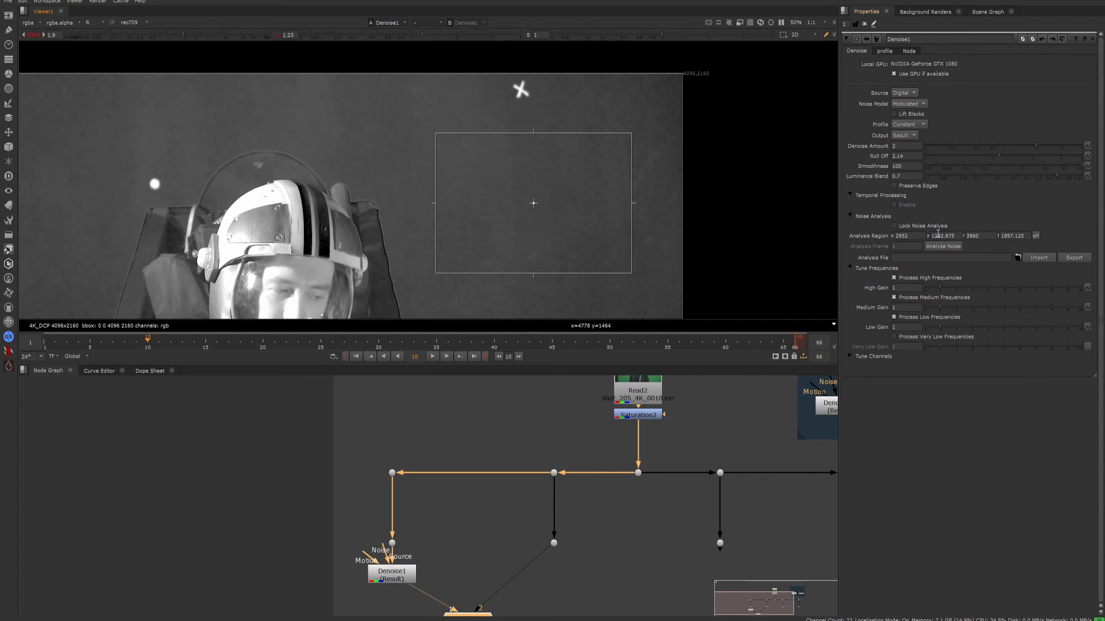
scroll(593, 233, "down", 4)
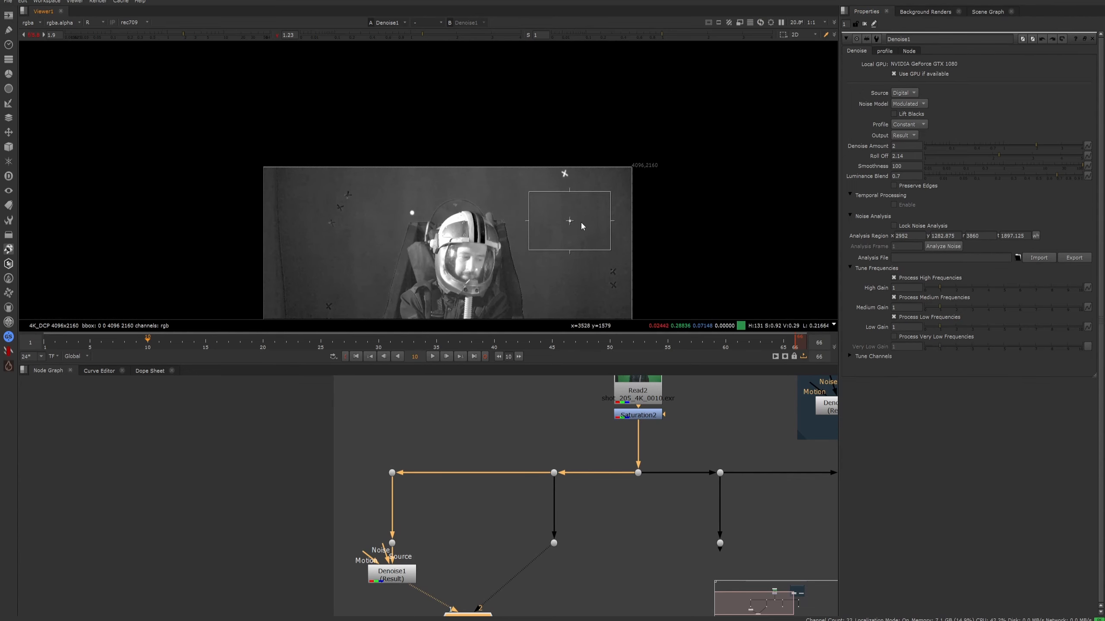
- Try locking the Denoise node's noise analysis and unlock it again
scroll(581, 221, "up", 3)
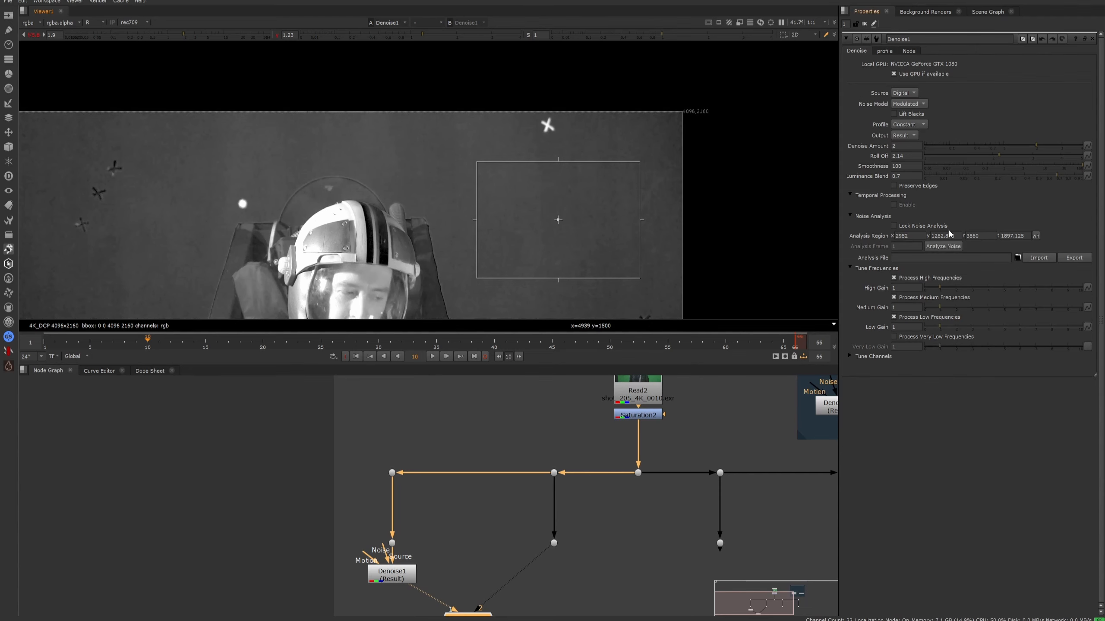
middle_click_drag(650, 238, 620, 176)
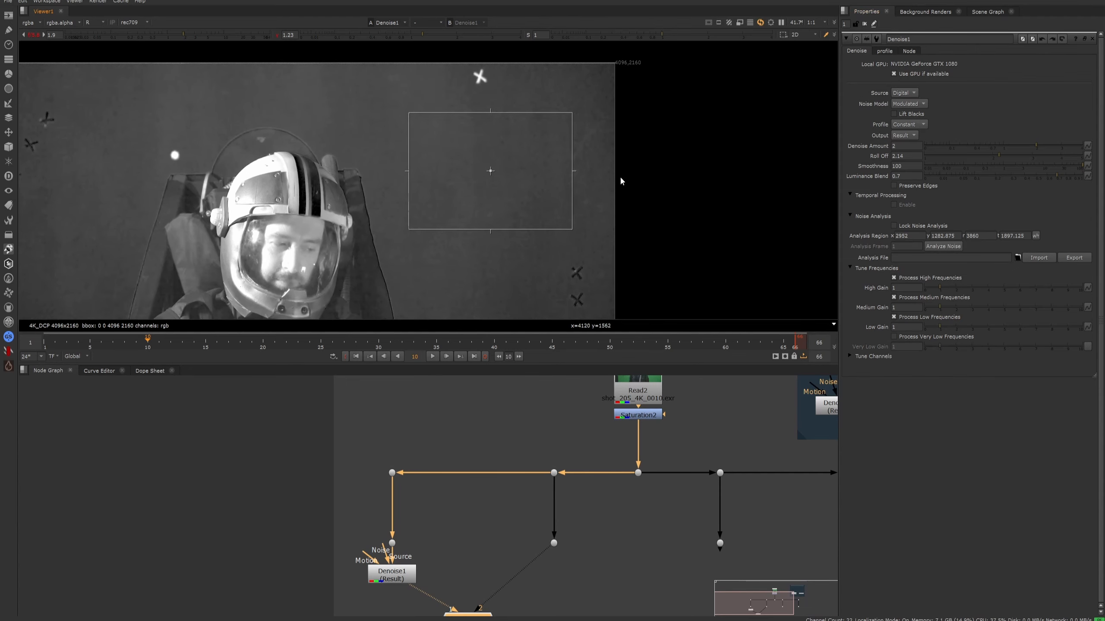
left_click(894, 226)
scroll(422, 239, "down", 2)
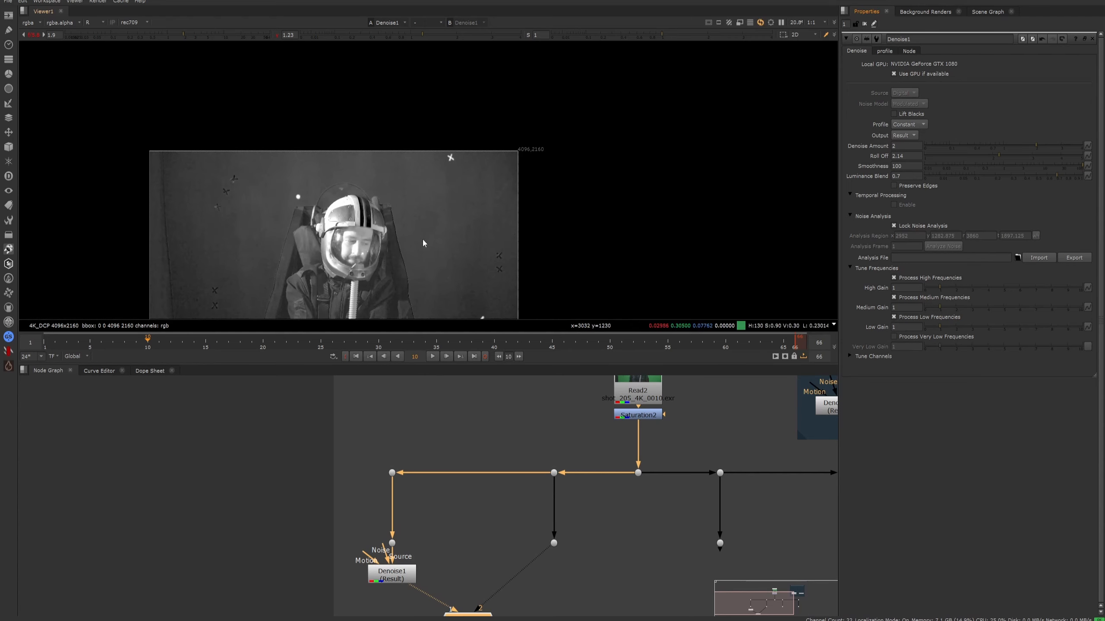
left_click(894, 225)
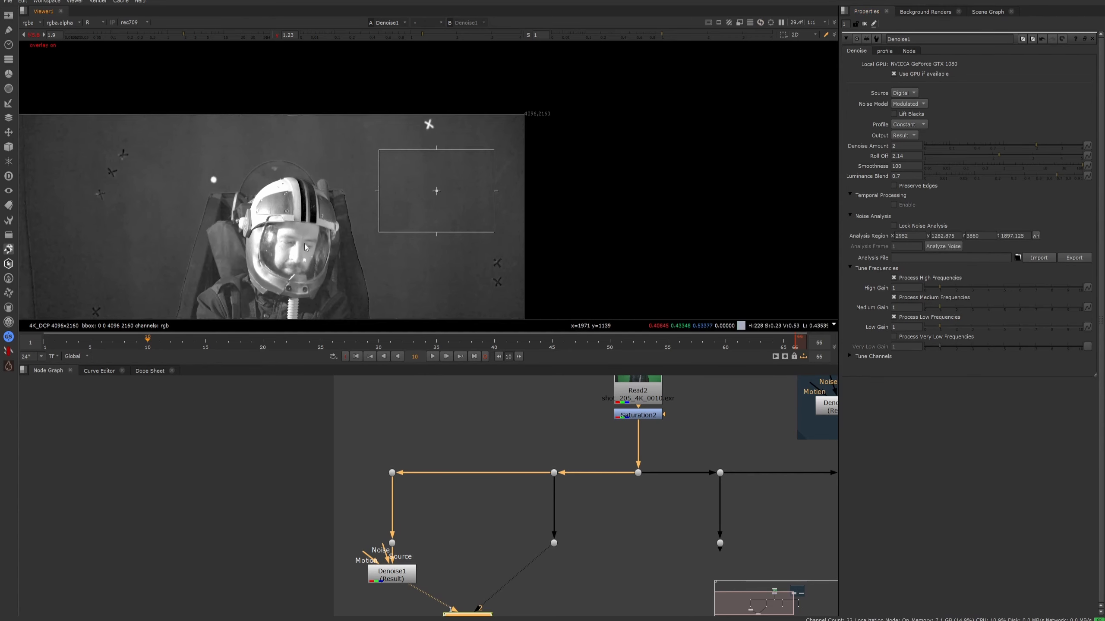
- Lock the noise analysis once more and check the full frame with the viewer overlay toggled
middle_click_drag(217, 284, 350, 245)
middle_click_drag(572, 258, 568, 209)
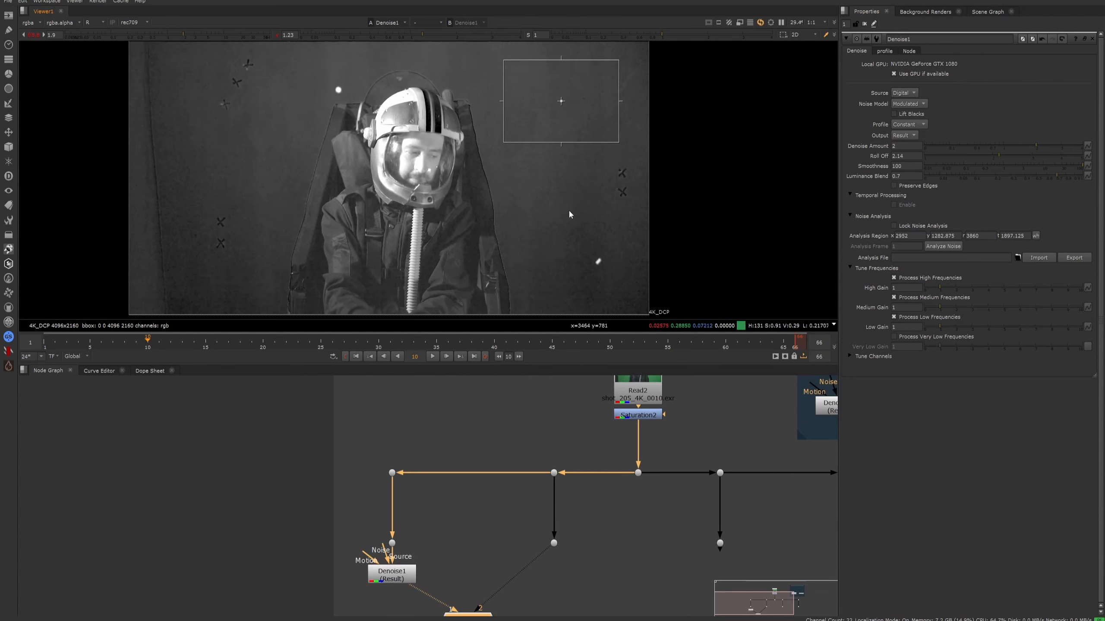
middle_click_drag(500, 222, 499, 248)
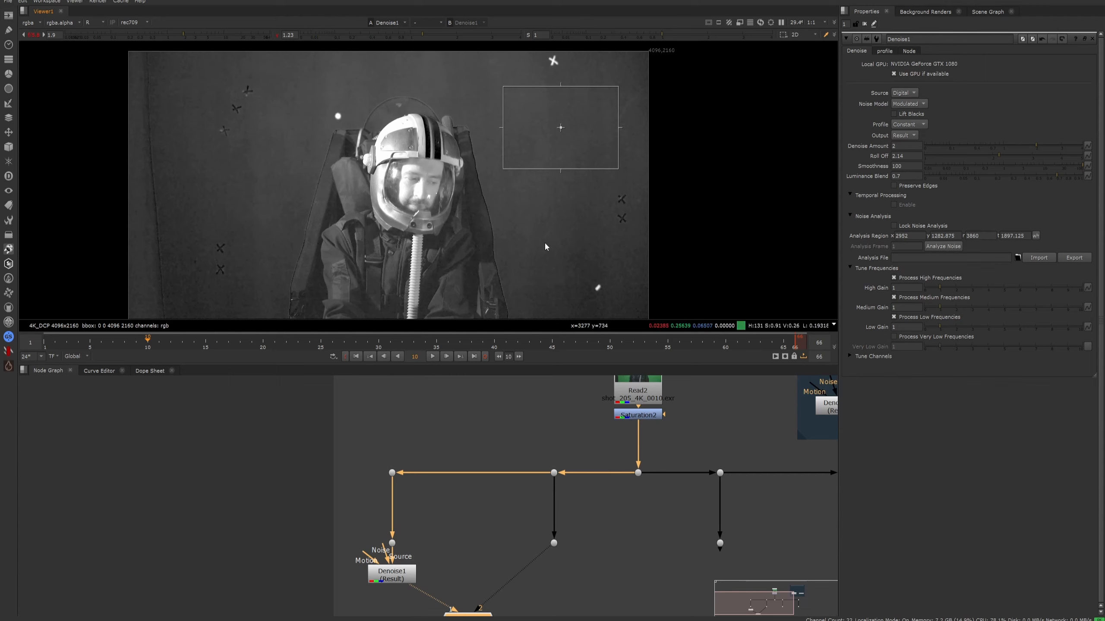
left_click(894, 224)
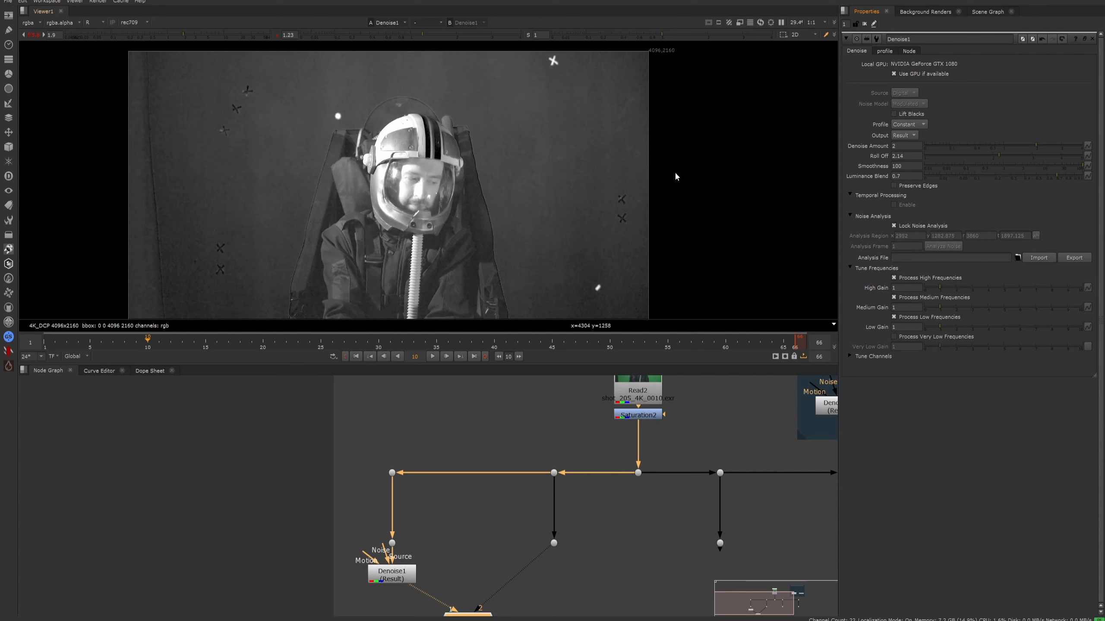
key("o")
key("o")
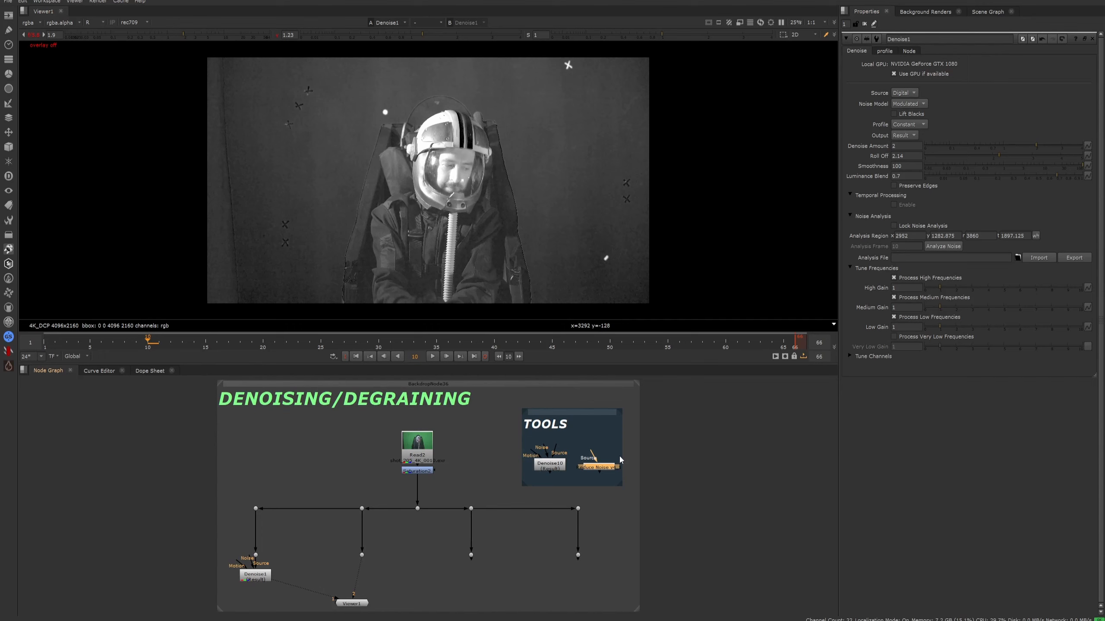
- Point out the Denoise and Reduce Noise v4 nodes in the TOOLS backdrop and open the Reduce Noise v4 properties
left_click(591, 476)
scroll(389, 487, "up", 5)
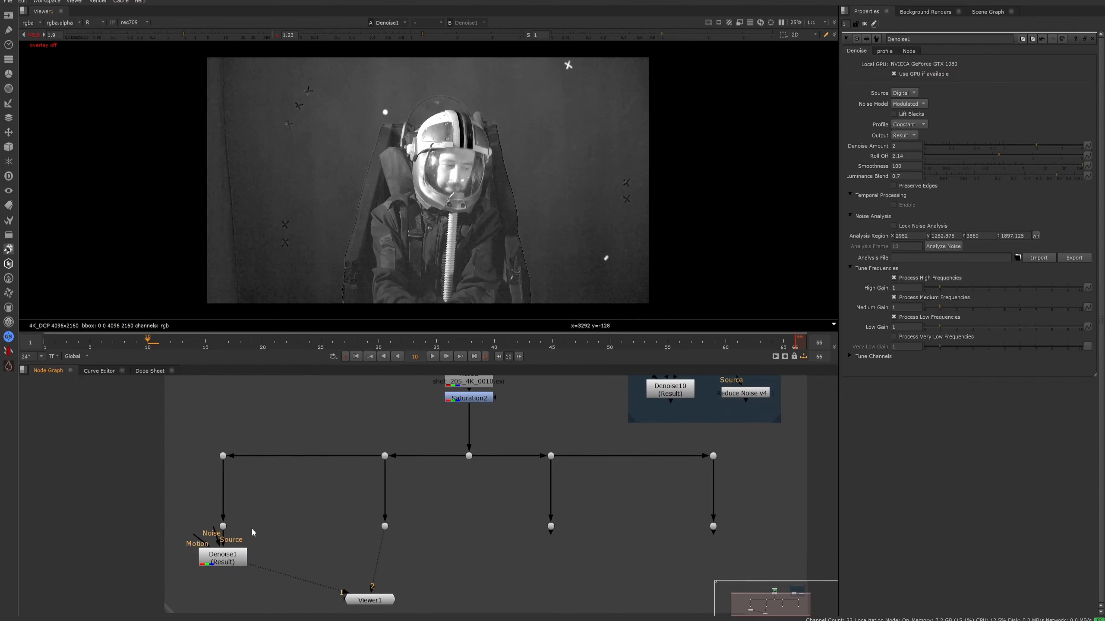
middle_click_drag(699, 432, 588, 495)
scroll(587, 444, "up", 3)
left_click(564, 456)
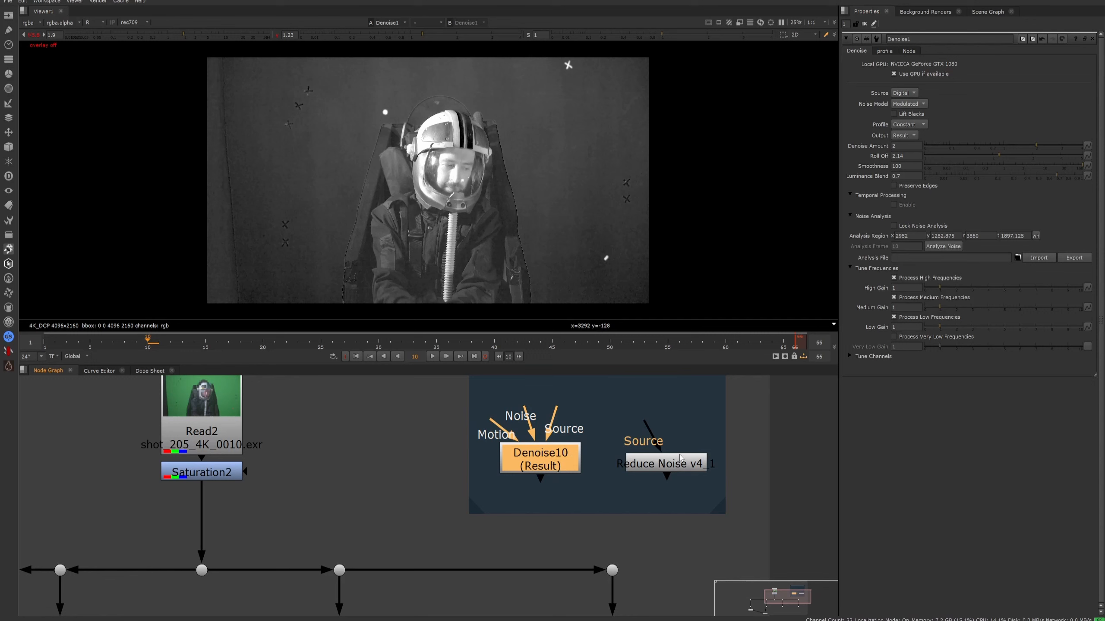
left_click(681, 459)
left_click(558, 454)
left_click(666, 473)
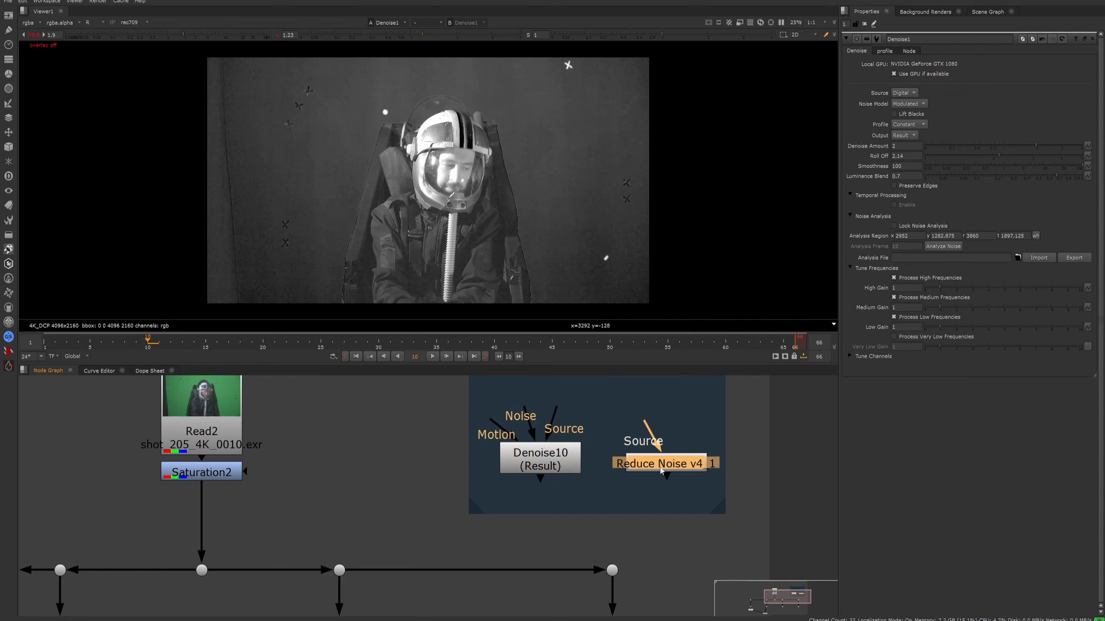
double_click(708, 467)
- Add a new Reduce Noise v4 node beside the second branch's lower dot, above the viewer node
scroll(625, 527, "down", 8)
middle_click_drag(708, 467, 614, 470)
scroll(555, 517, "up", 7)
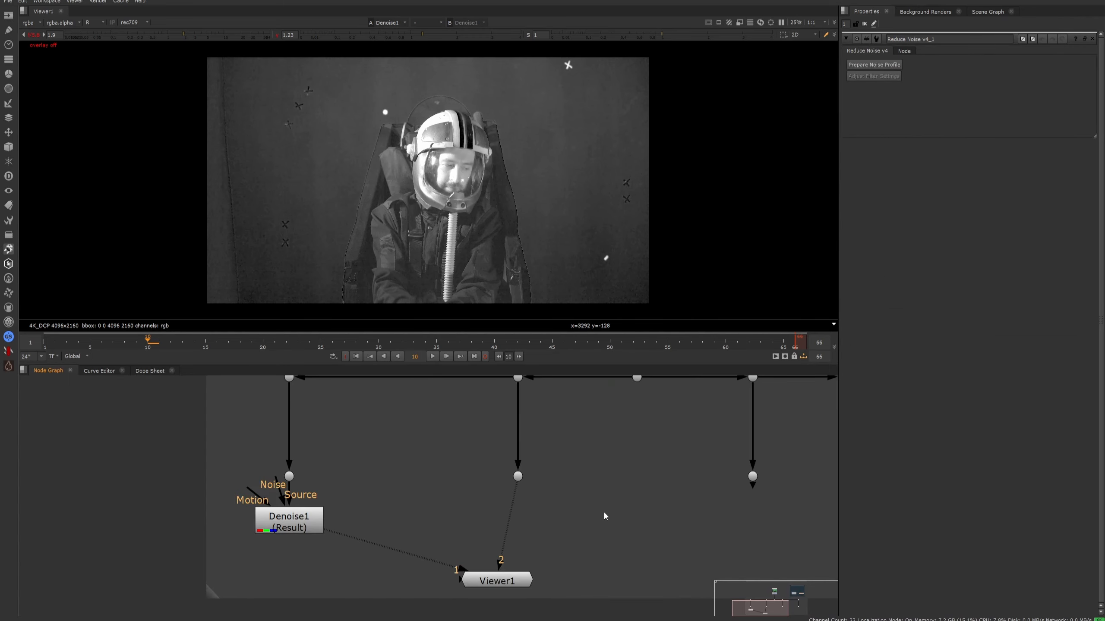
key("Tab")
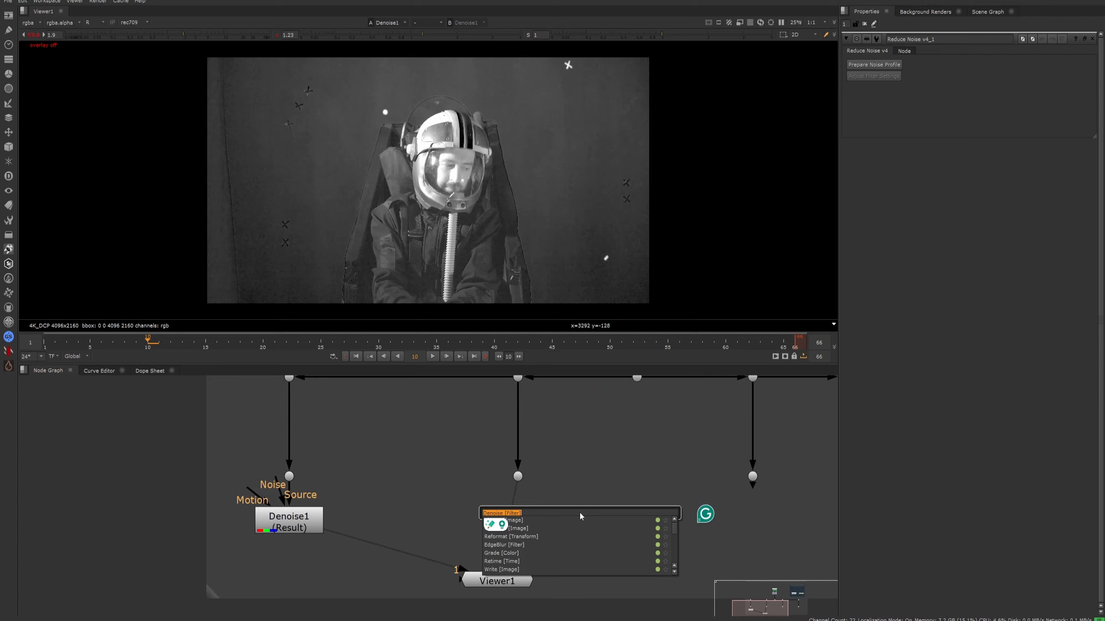
type("redu")
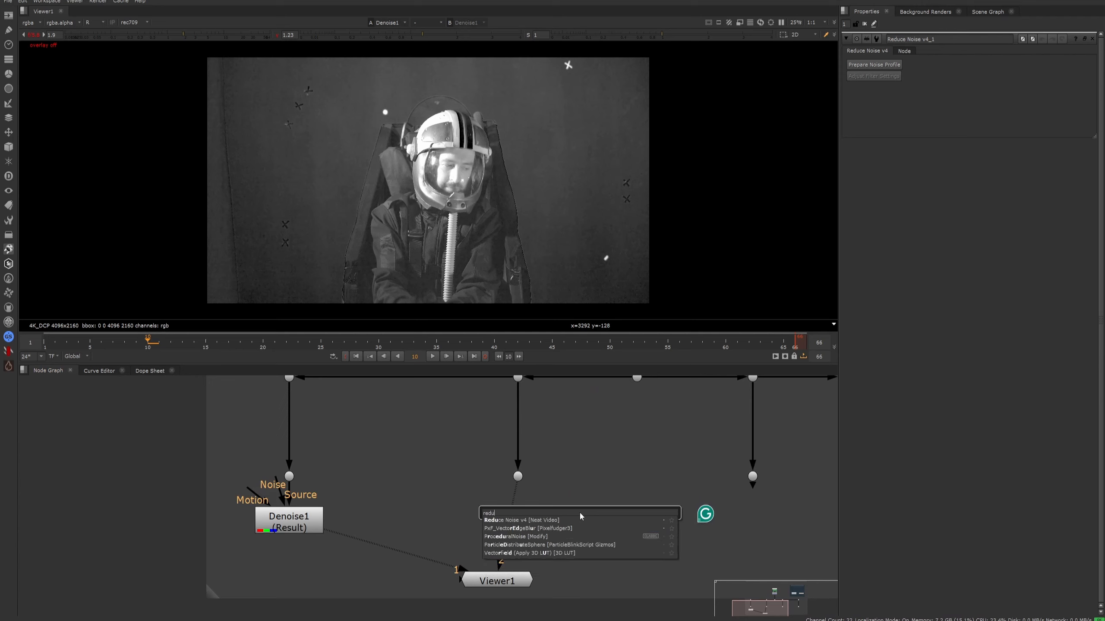
key("Return")
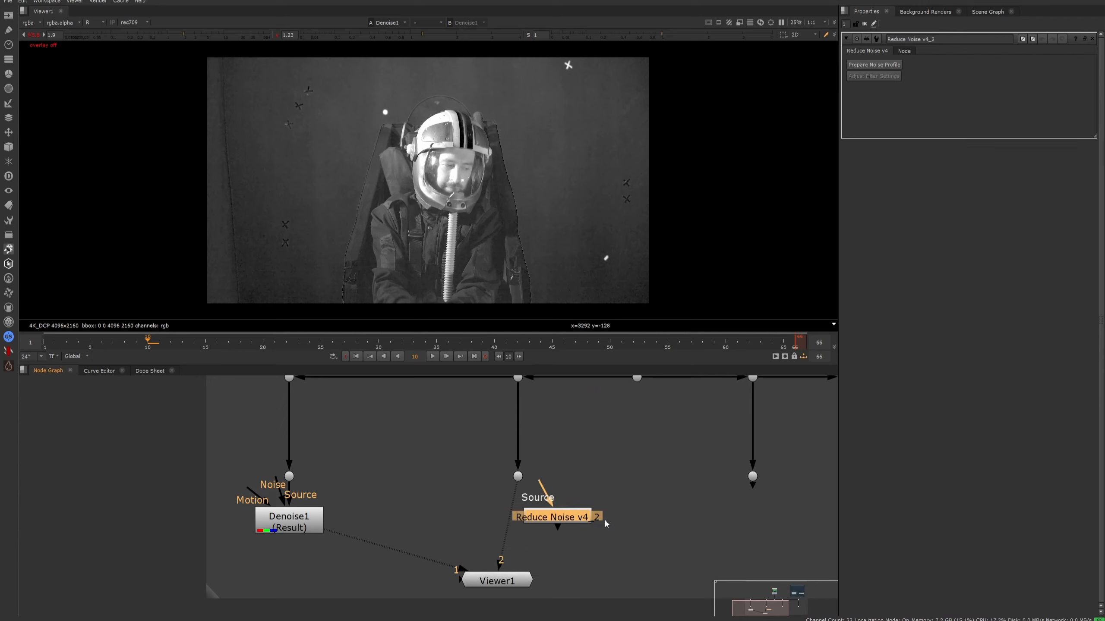
left_click(609, 529)
key("Tab")
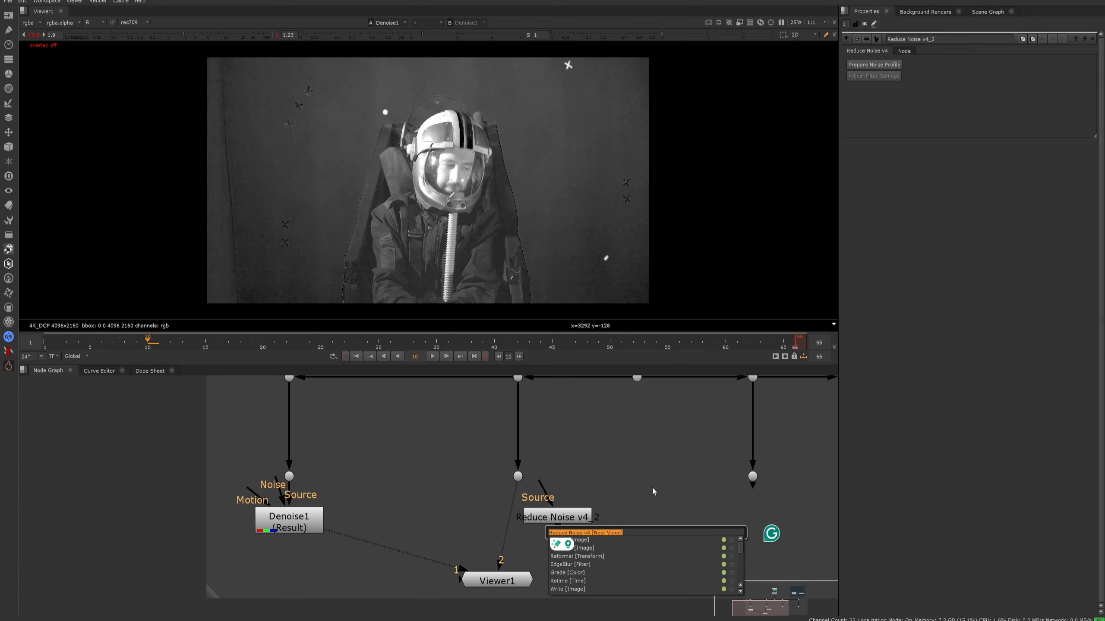
left_click(672, 496)
left_click(644, 485)
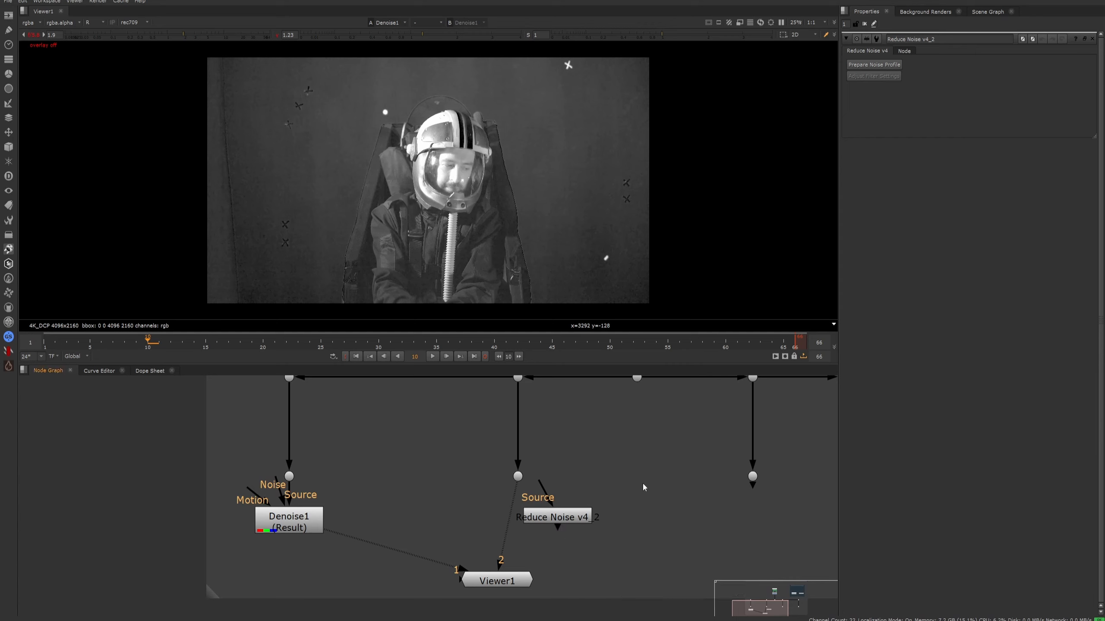
- Connect the new Reduce Noise node's Source to the second branch's lower dot and view it through viewer input 1
left_click_drag(561, 520, 616, 517)
left_click_drag(461, 569, 434, 556)
left_click_drag(499, 564, 512, 555)
left_click_drag(596, 517, 517, 477)
key("1")
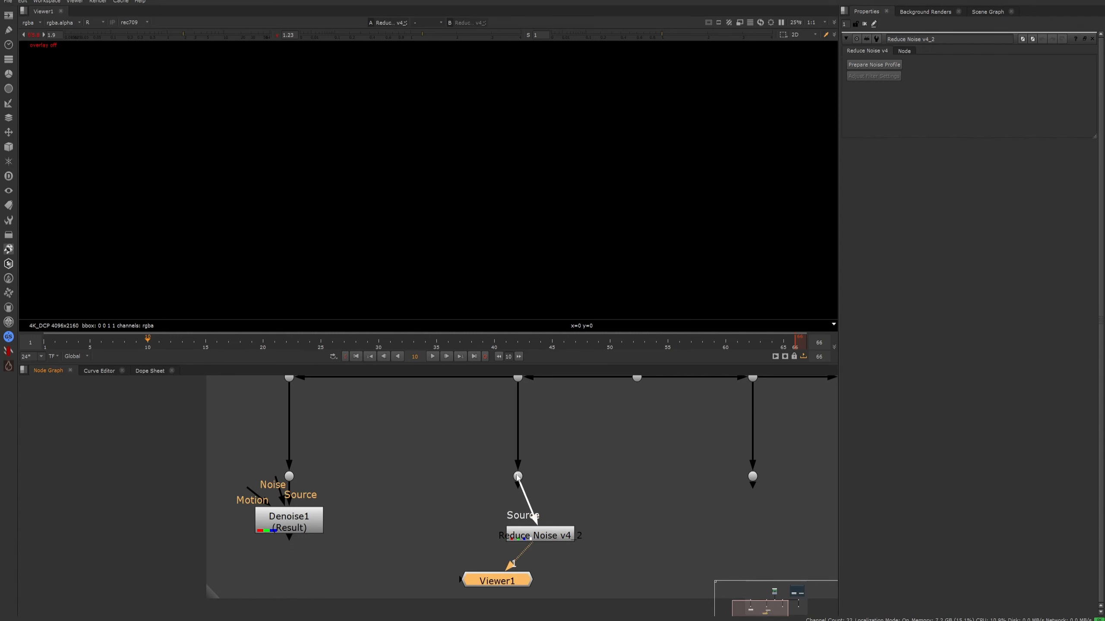
left_click(523, 539)
scroll(522, 540, "down", 2)
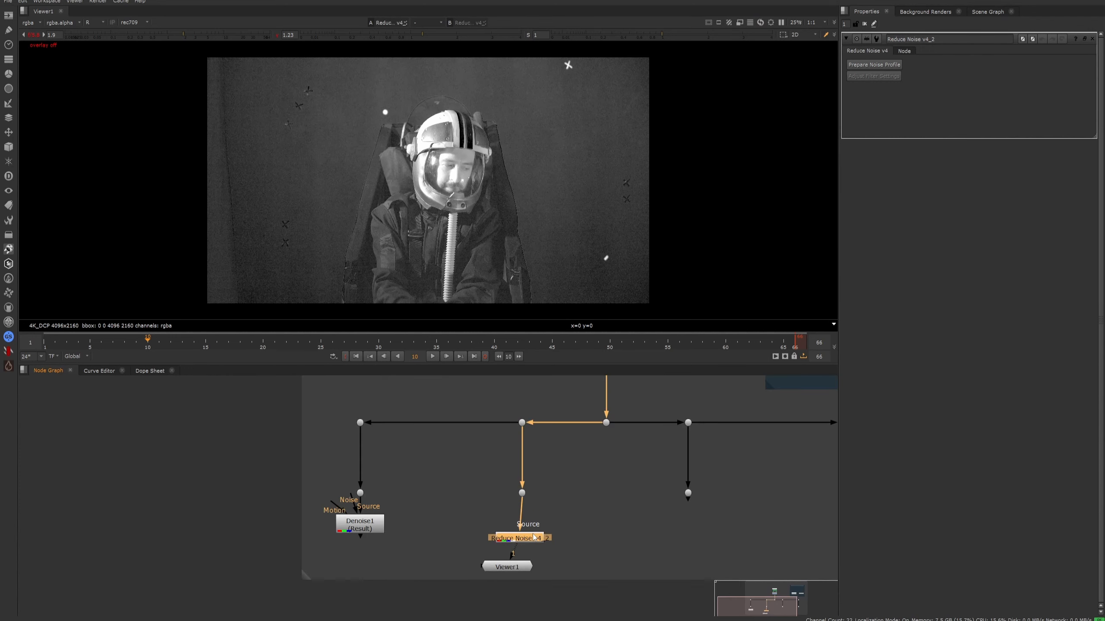
- Connect the third branch's lower dot to viewer input 2 and align the Reduce Noise and viewer nodes beneath the second branch
scroll(707, 512, "up", 2)
left_click(681, 486)
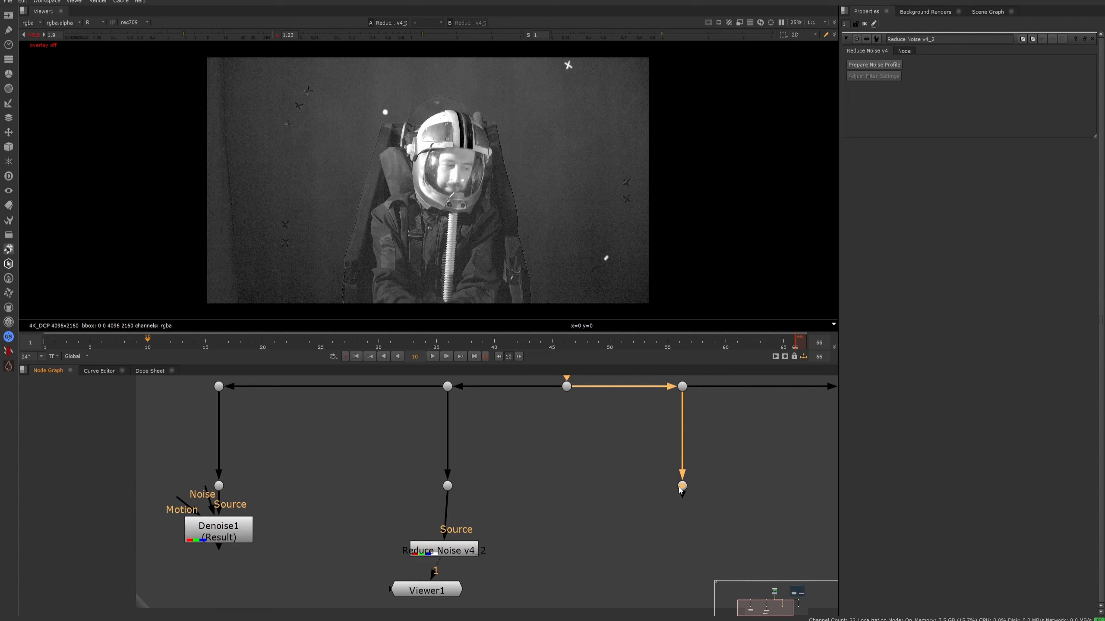
key("2")
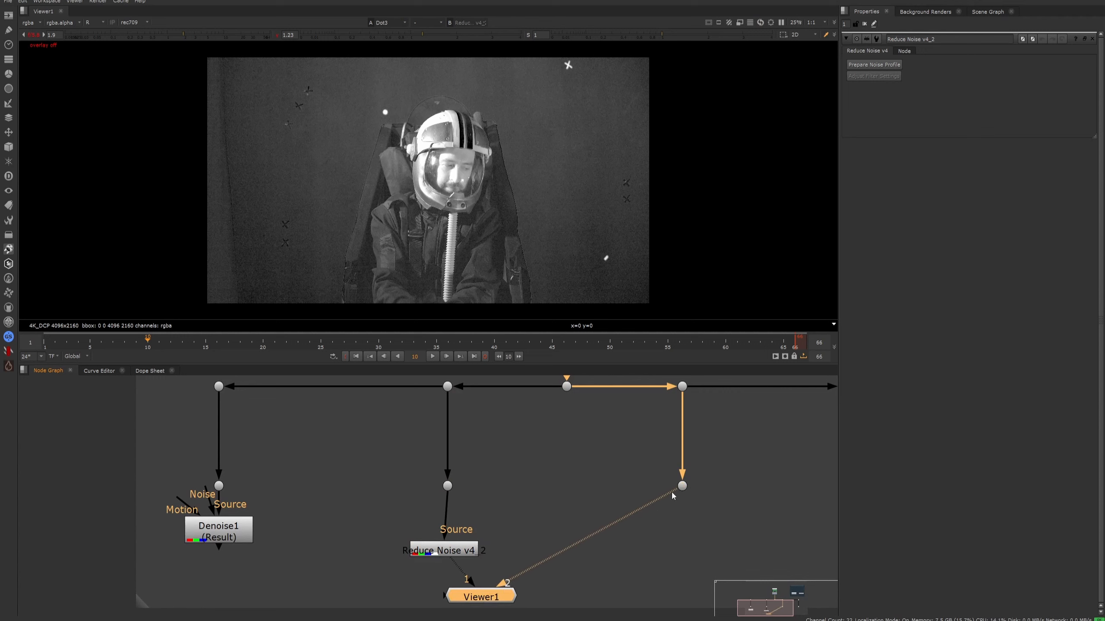
left_click(569, 496)
key("1")
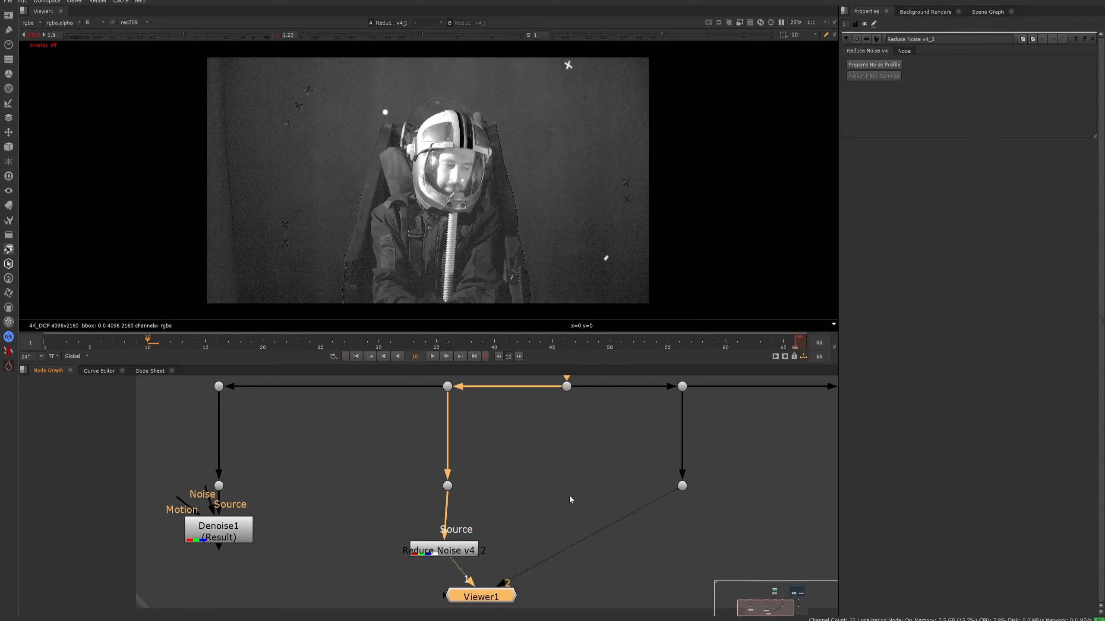
left_click_drag(481, 597, 447, 587)
left_click_drag(443, 550, 448, 530)
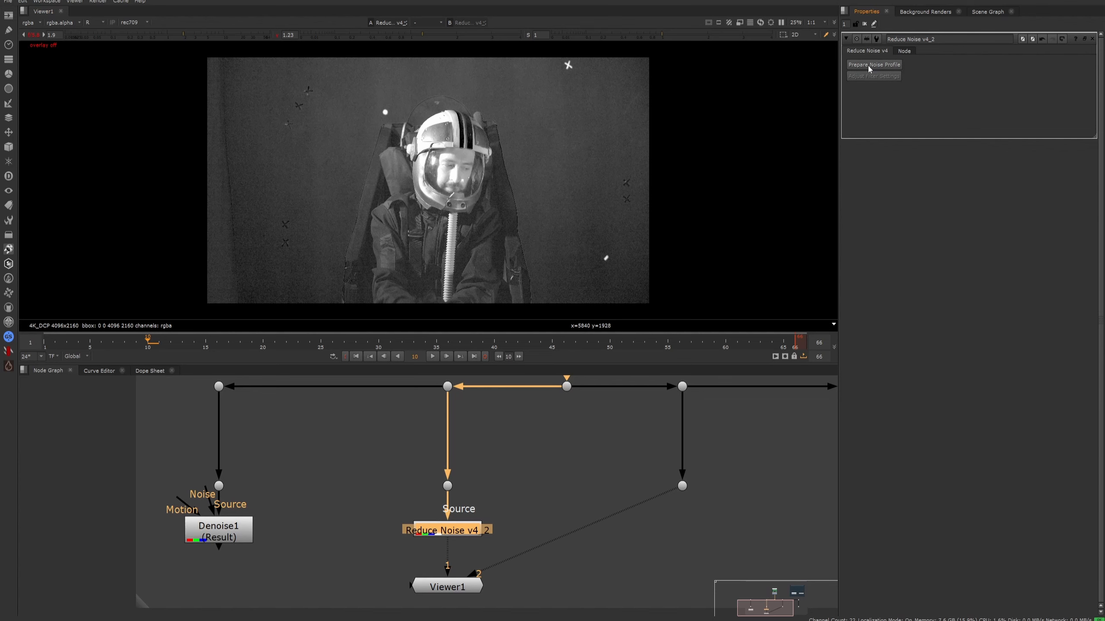
- Start preparing the Reduce Noise node's noise profile in Neat Video and specify the clip's scan type as Progressive
left_click(869, 66)
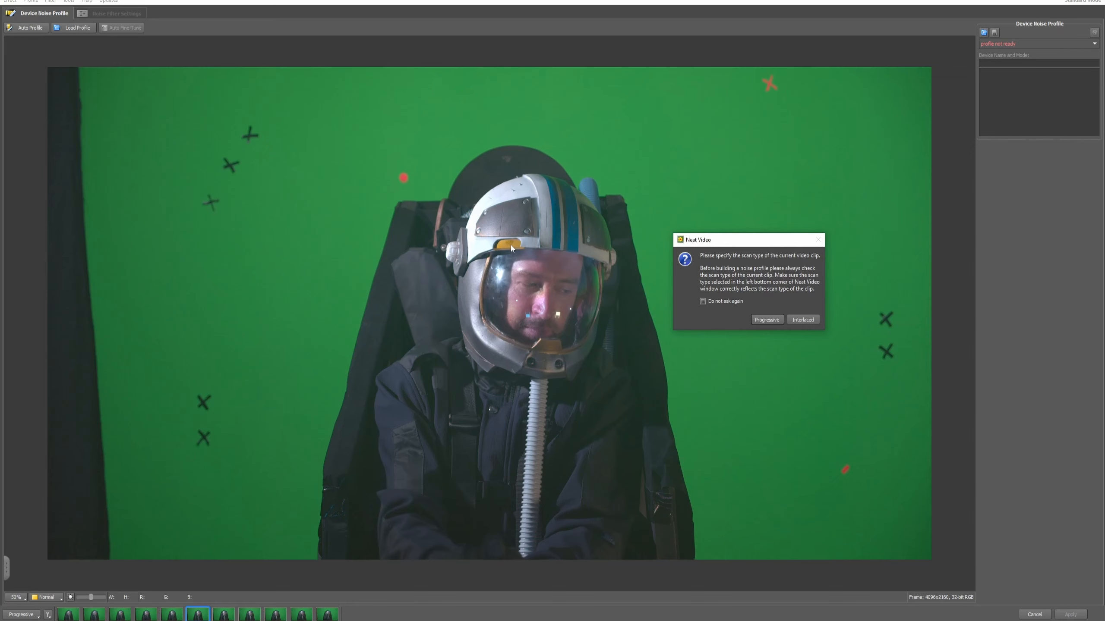
left_click_drag(749, 248, 299, 259)
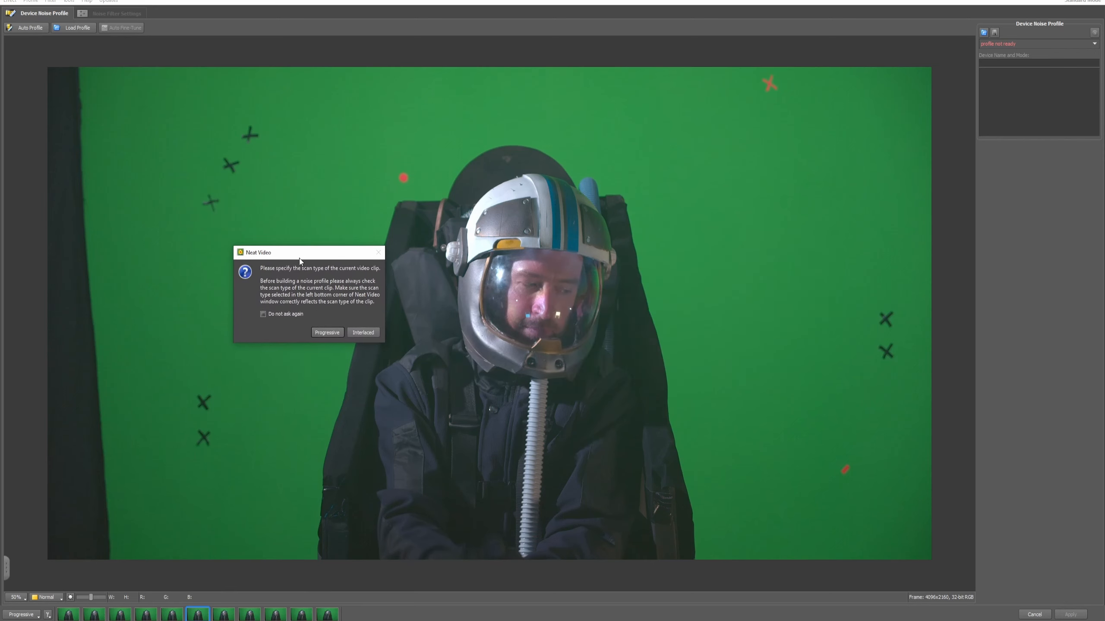
left_click(327, 332)
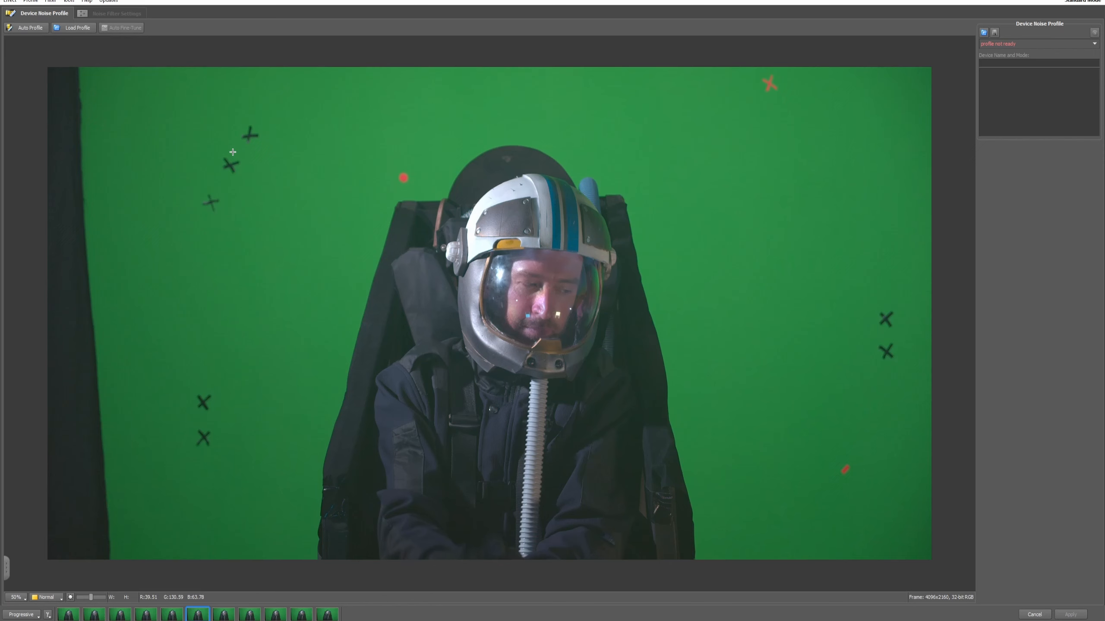
- Build an automatic noise profile and place the sample area, about 256 × 256, on the green screen to the right of the helmet
left_click(30, 28)
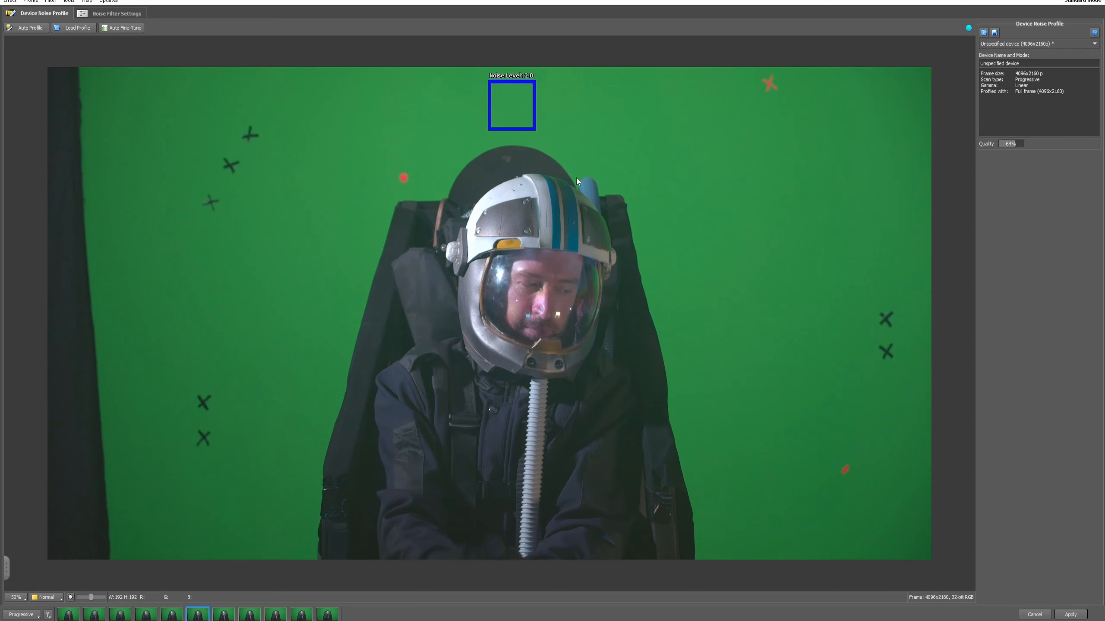
left_click(726, 187)
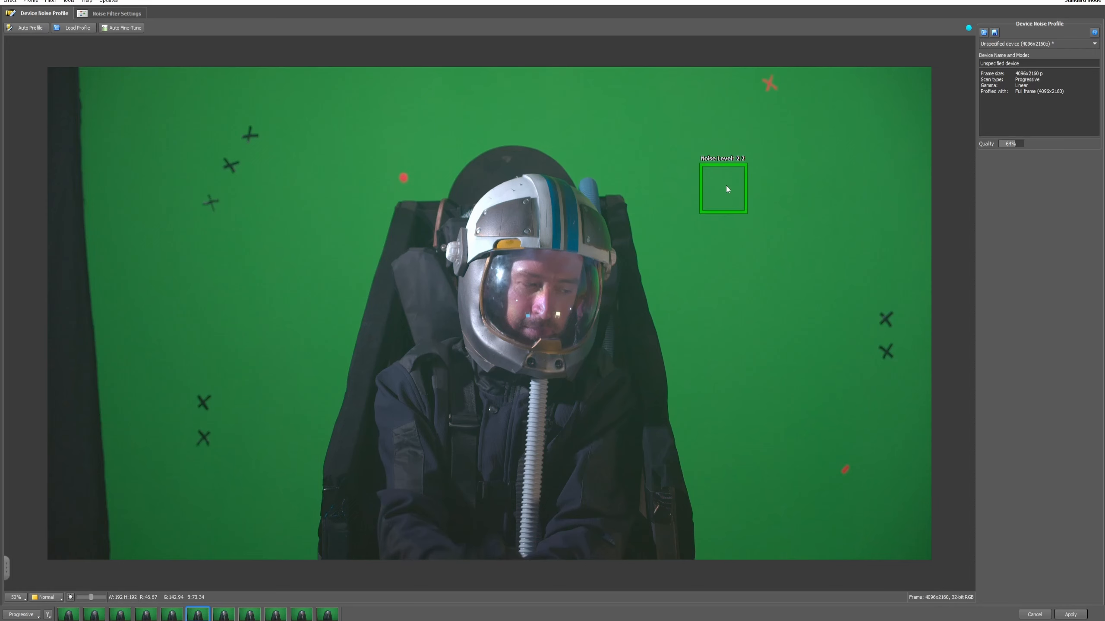
left_click_drag(745, 215, 773, 249)
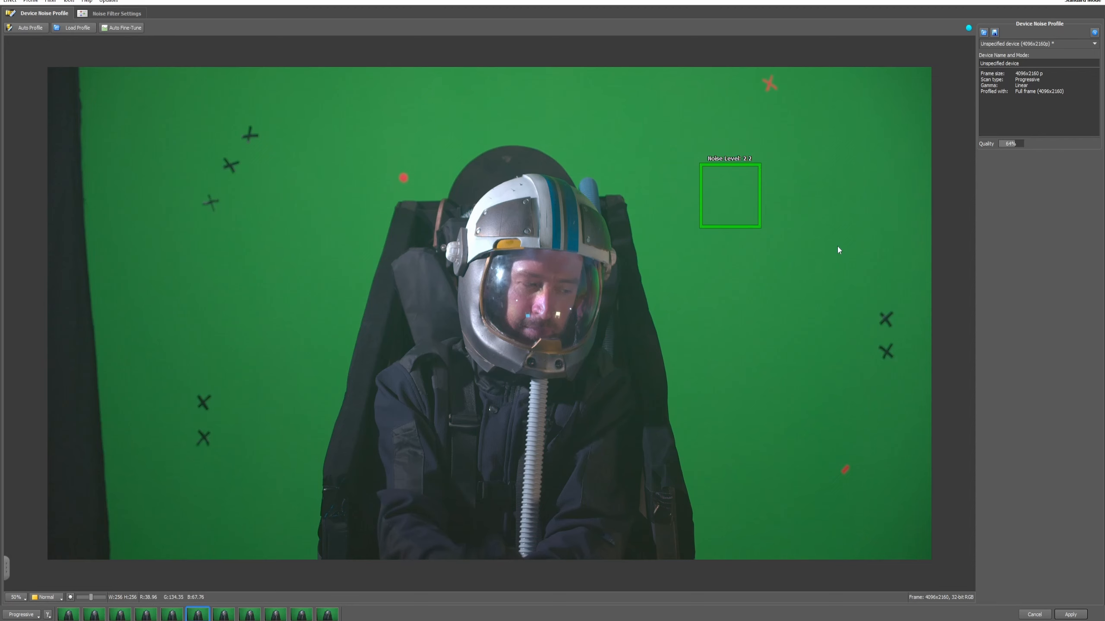
left_click_drag(724, 180, 775, 170)
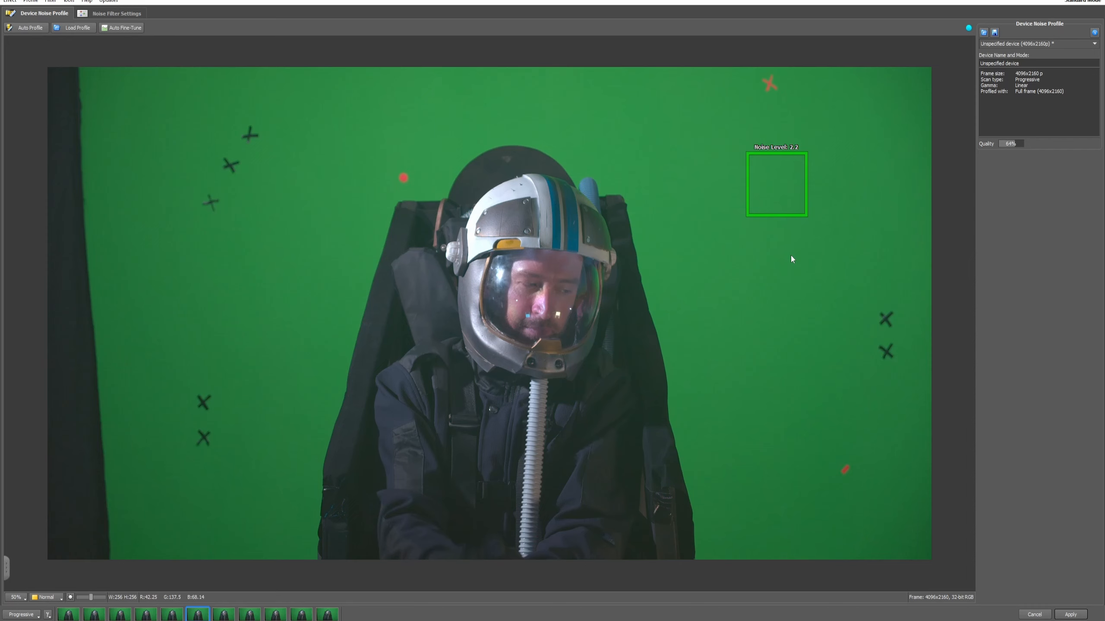
- Test the sample area on the black curtain at about 159 × 256 and return it to the green screen beside the chair
left_click_drag(787, 195, 94, 498)
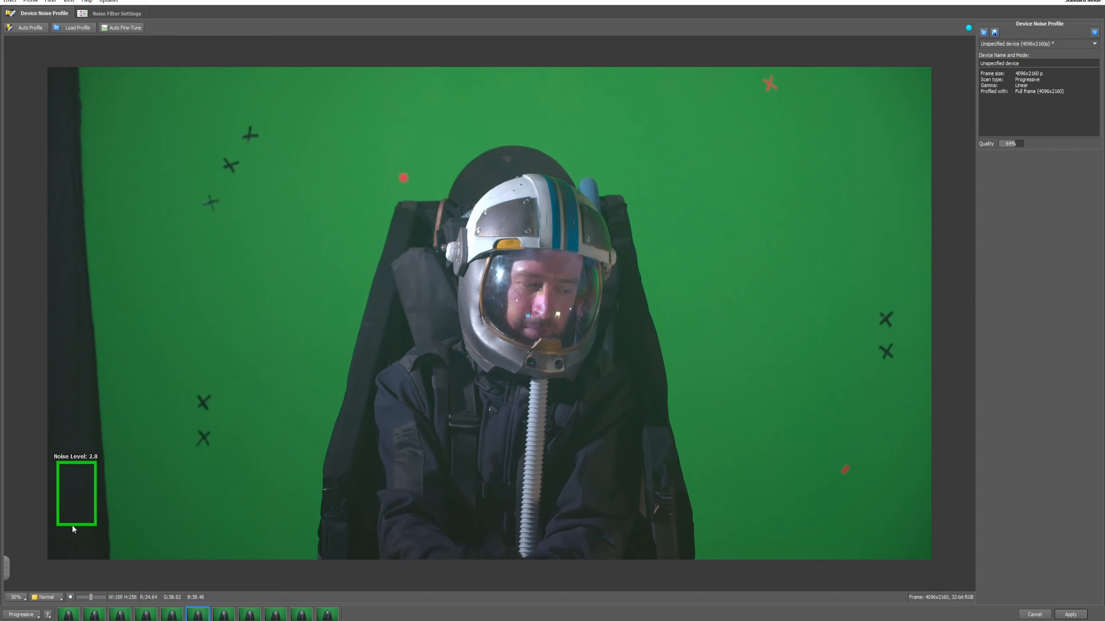
left_click_drag(72, 483, 145, 335)
left_click_drag(129, 372, 758, 281)
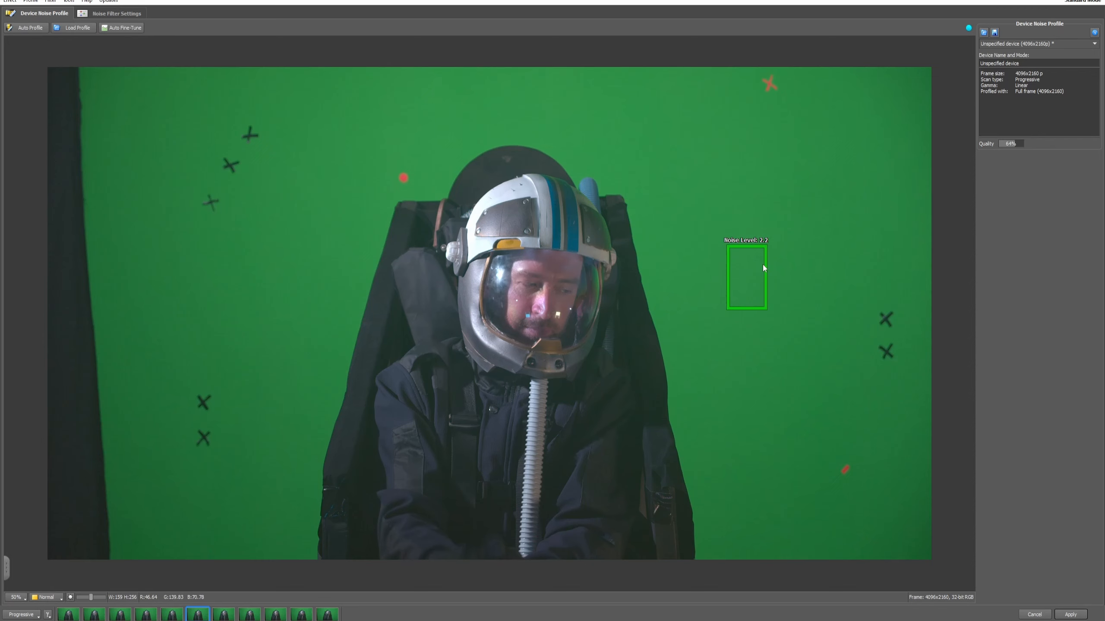
left_click_drag(763, 264, 747, 301)
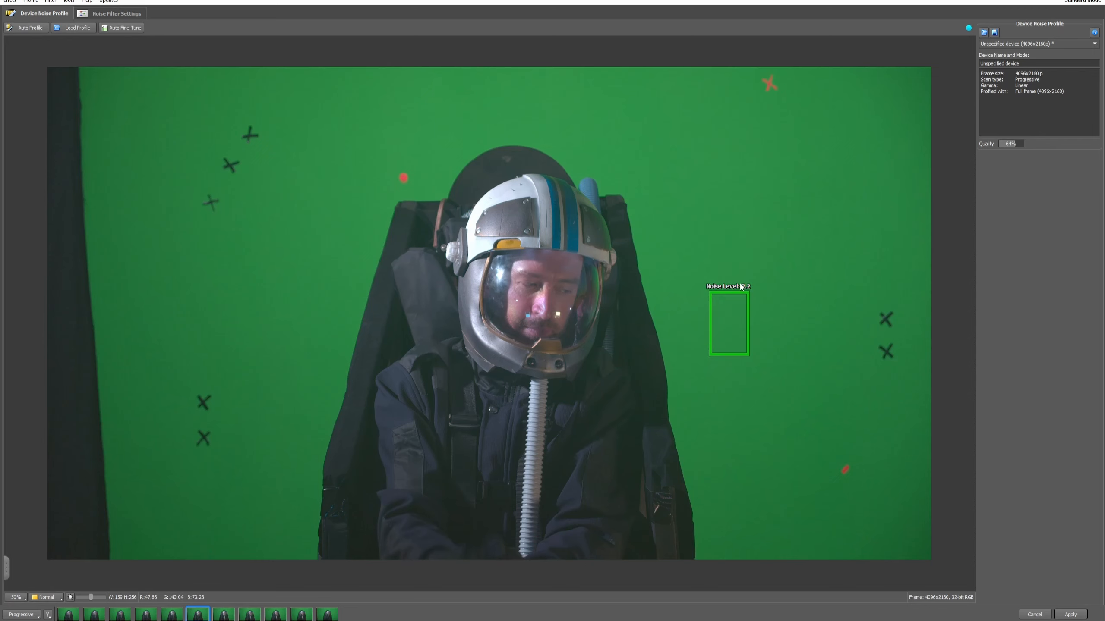
- Test the sample area on the astronaut's jacket, and place it at about 189 × 256 on the green screen above and right of the helmet
left_click_drag(728, 303, 832, 196)
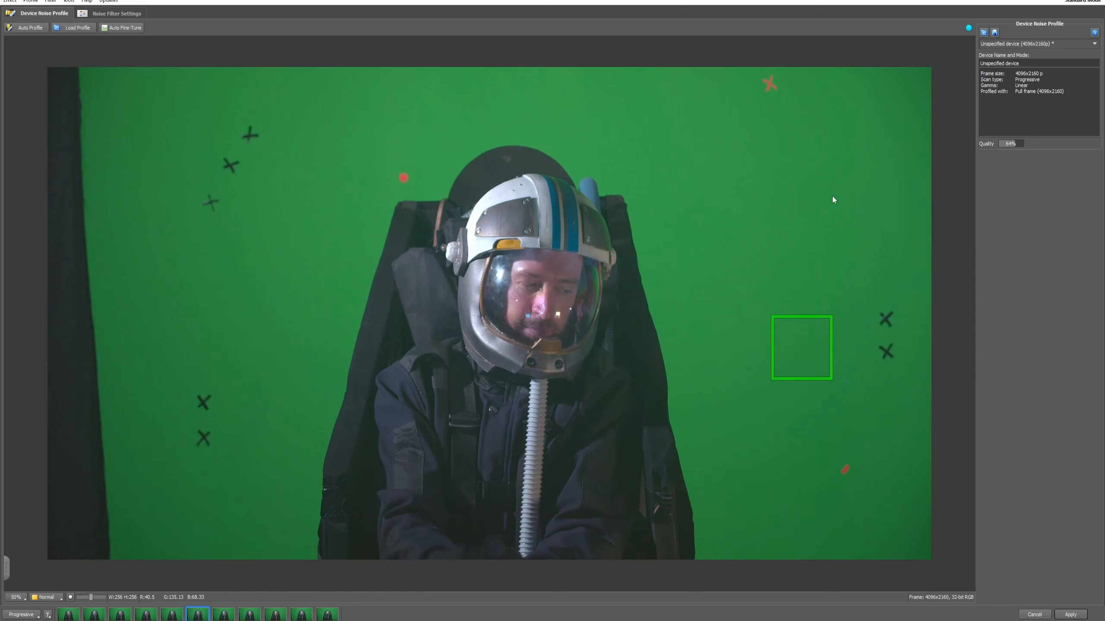
left_click_drag(807, 338, 465, 373)
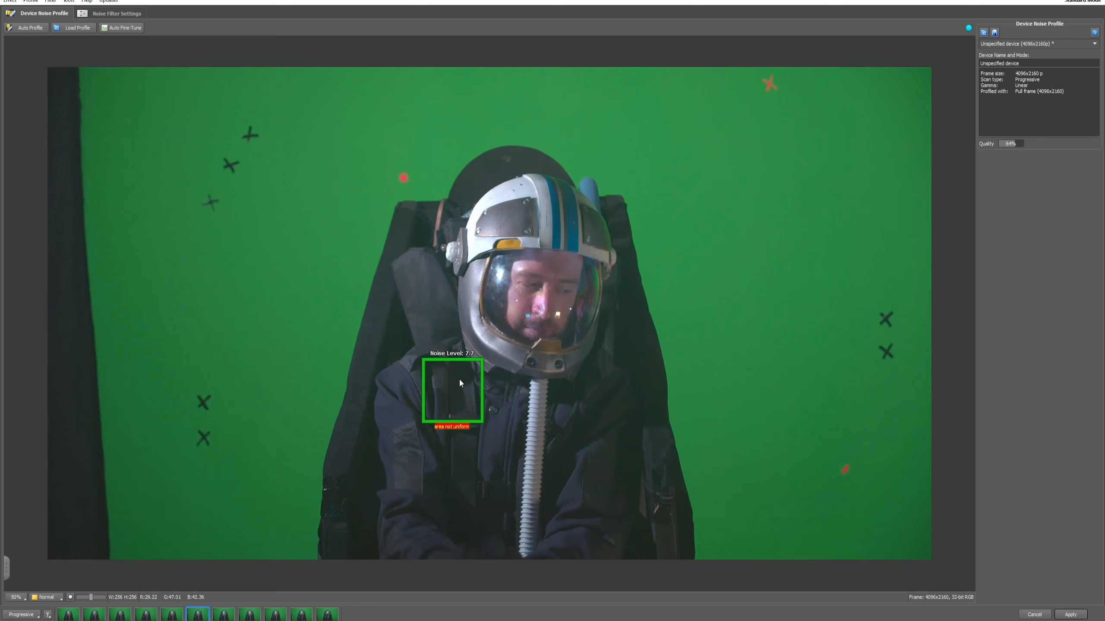
left_click_drag(460, 382, 694, 135)
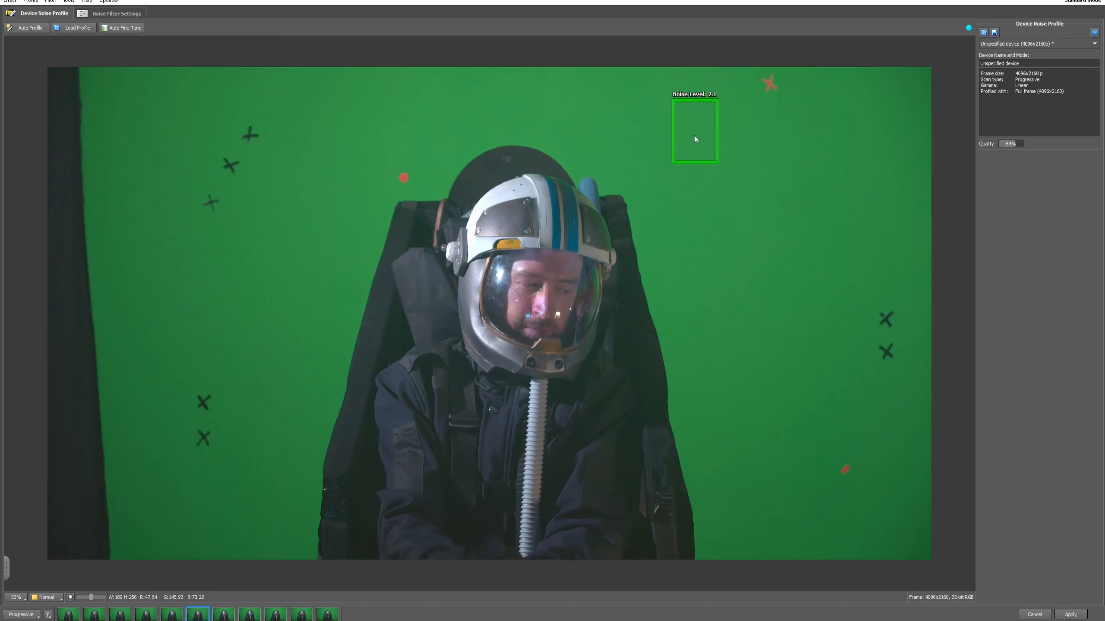
- Move the noise sample area, about 189 × 256, onto the black curtain at the frame's lower-left corner
left_click(853, 190)
left_click_drag(855, 190, 82, 508)
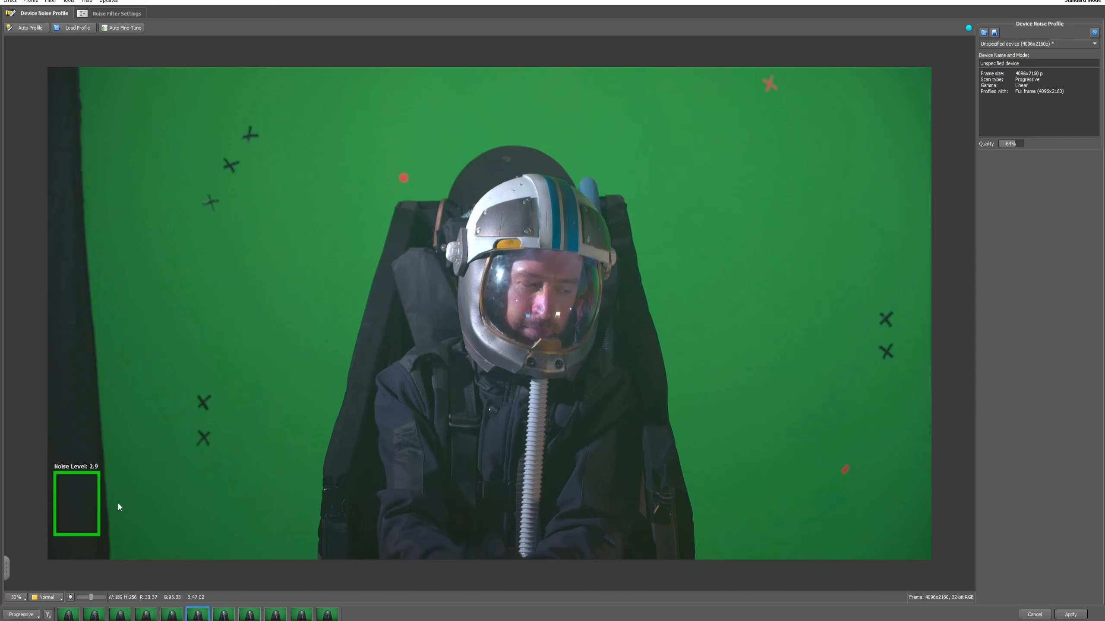
left_click_drag(91, 498, 469, 329)
left_click_drag(170, 456, 84, 504)
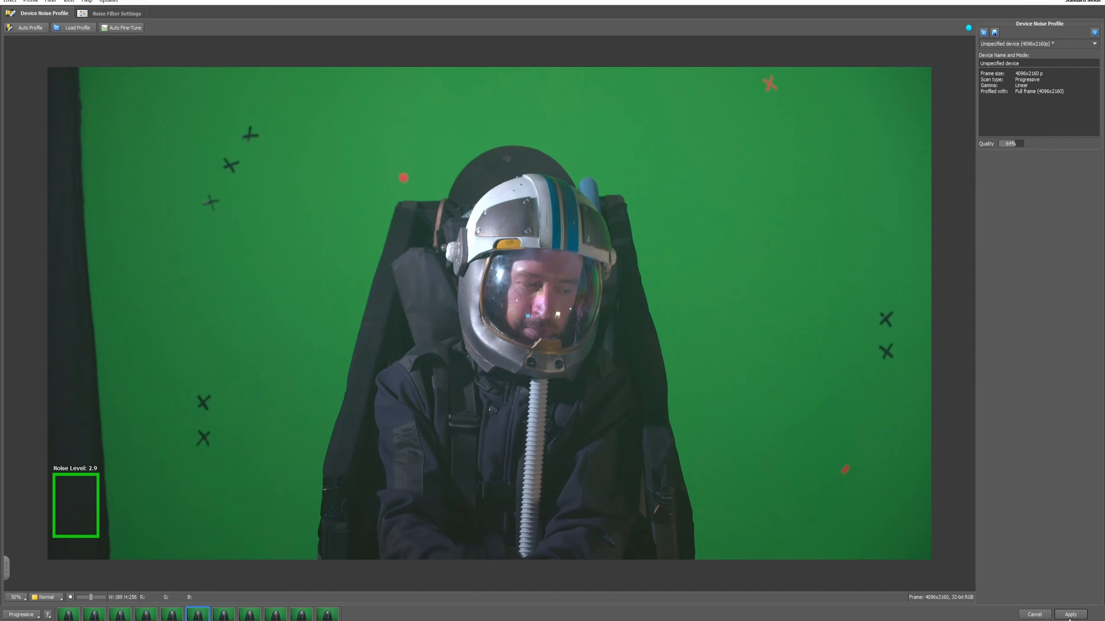
- Go to the noise filter settings and check the filtered preview around the helmet and green screen
left_click(105, 16)
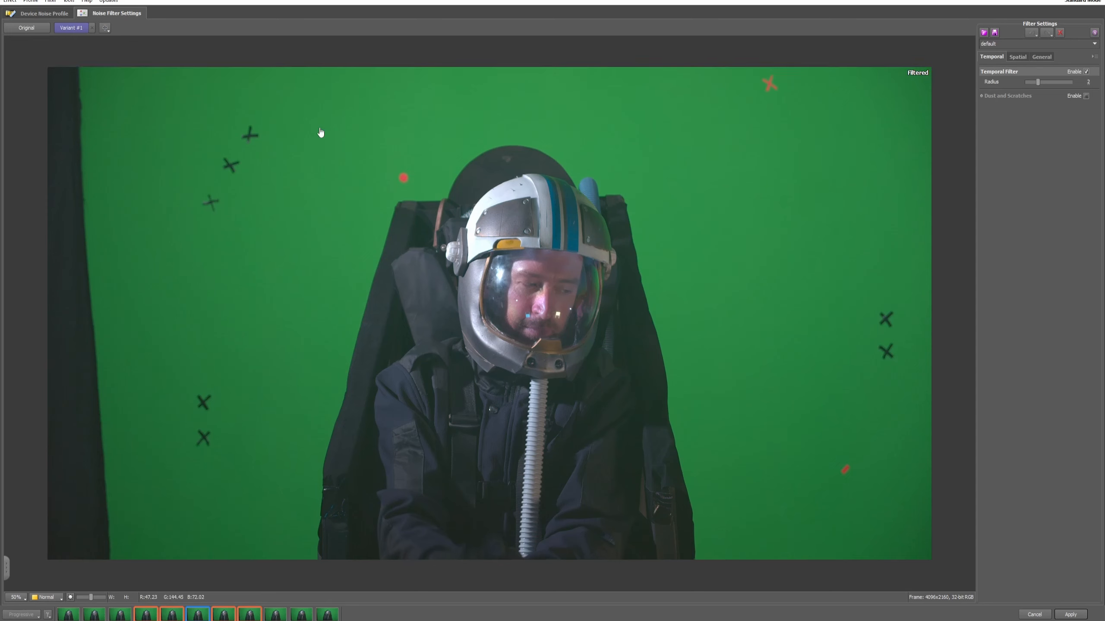
scroll(674, 366, "up", 1)
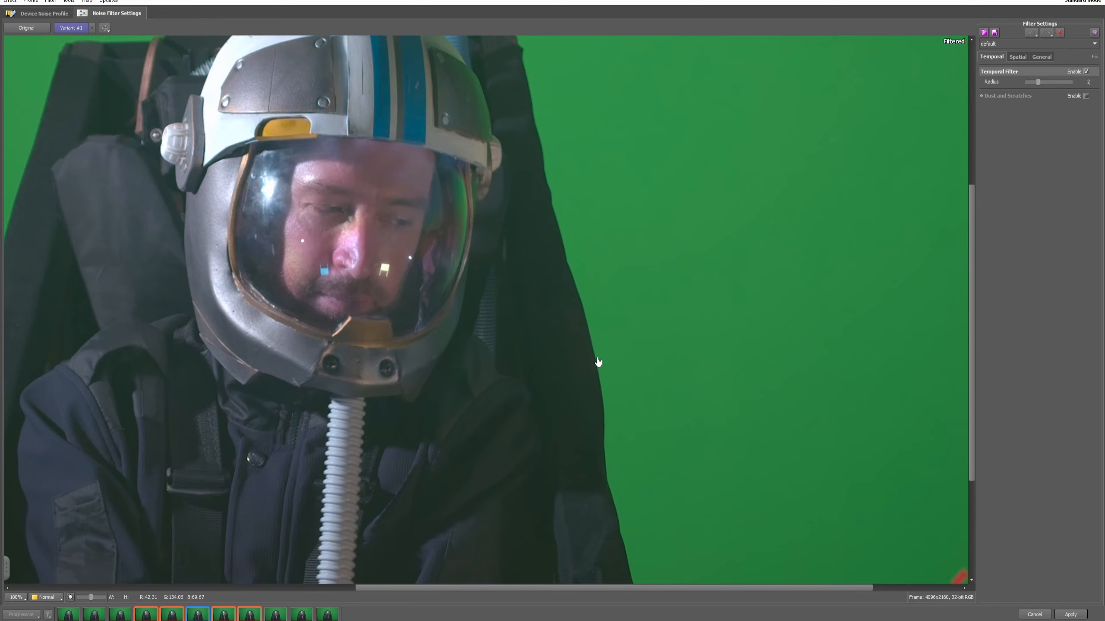
scroll(598, 362, "down", 1)
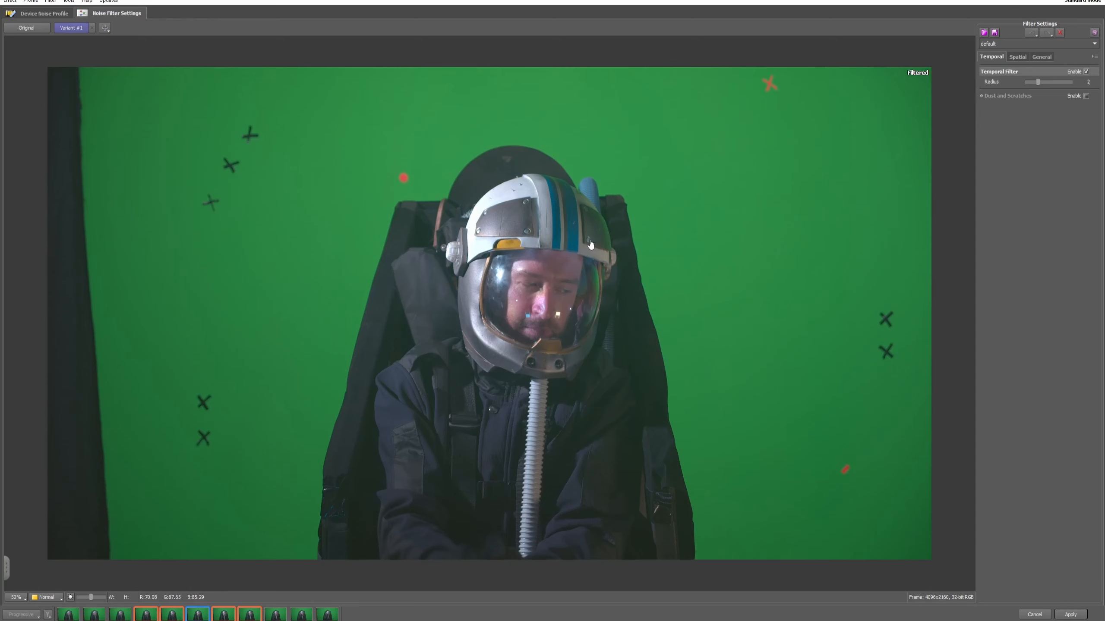
- Review the spatial, general and temporal filter options without changing them
left_click(1017, 57)
left_click(1042, 57)
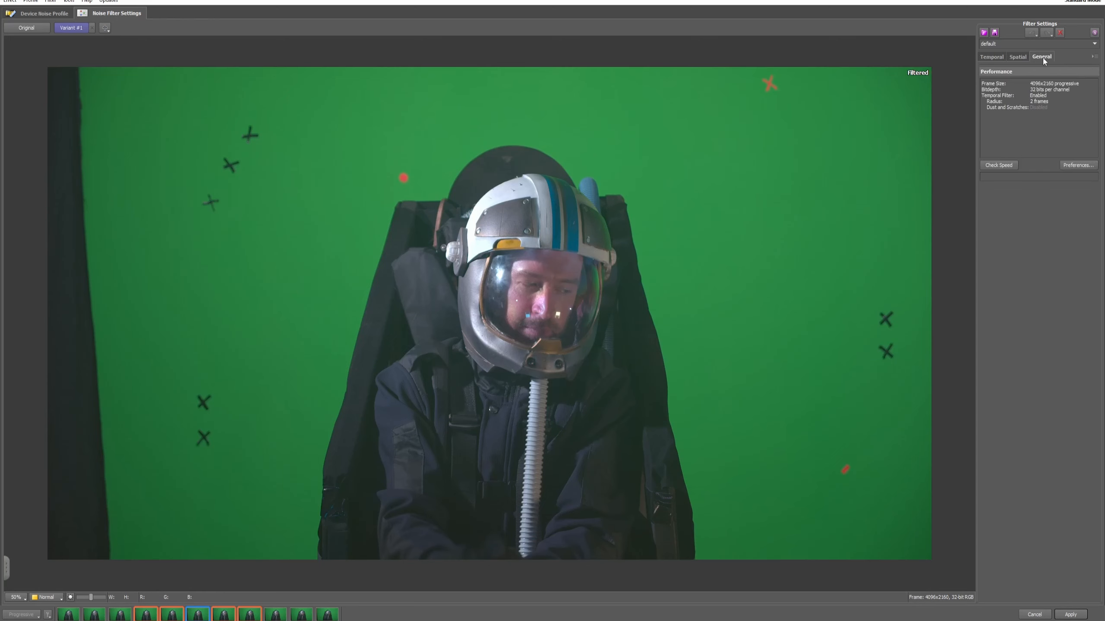
left_click(989, 58)
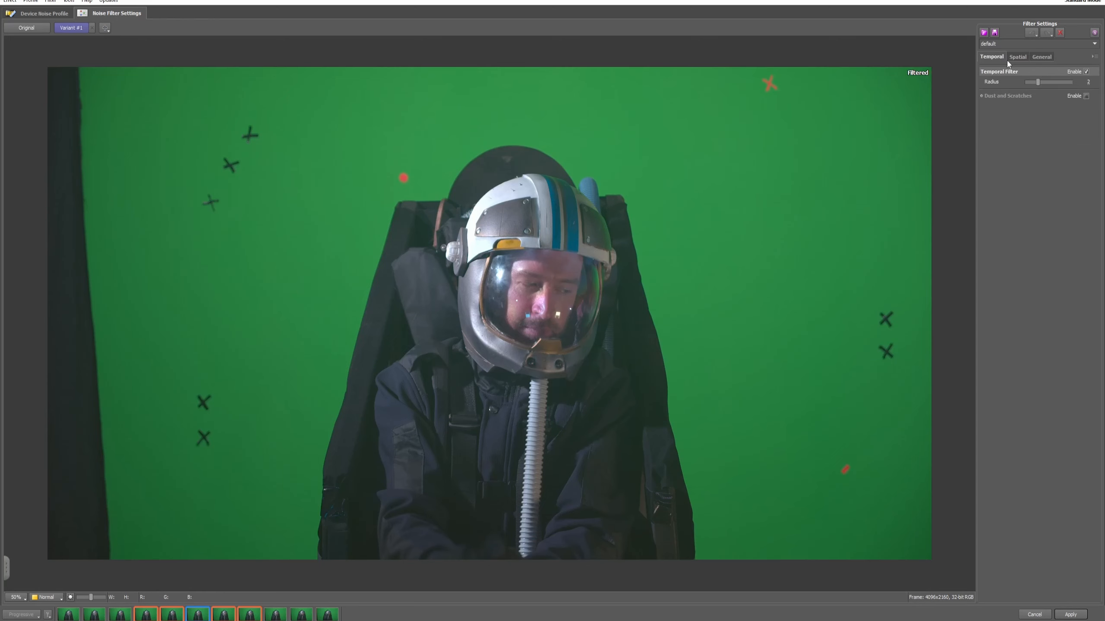
left_click(1019, 58)
left_click(1041, 56)
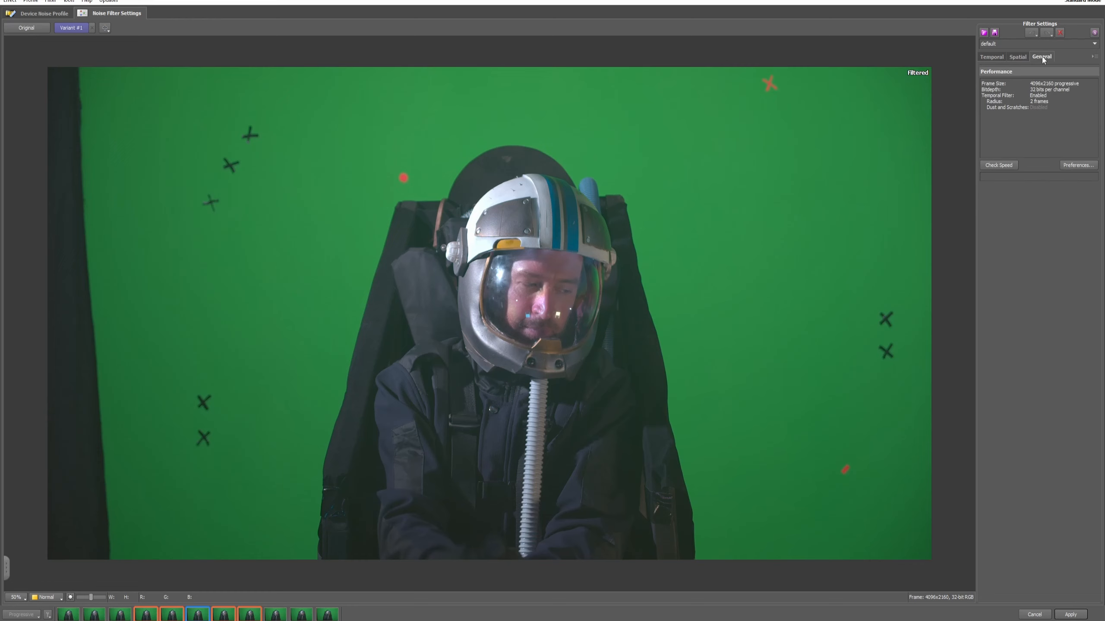
left_click(994, 60)
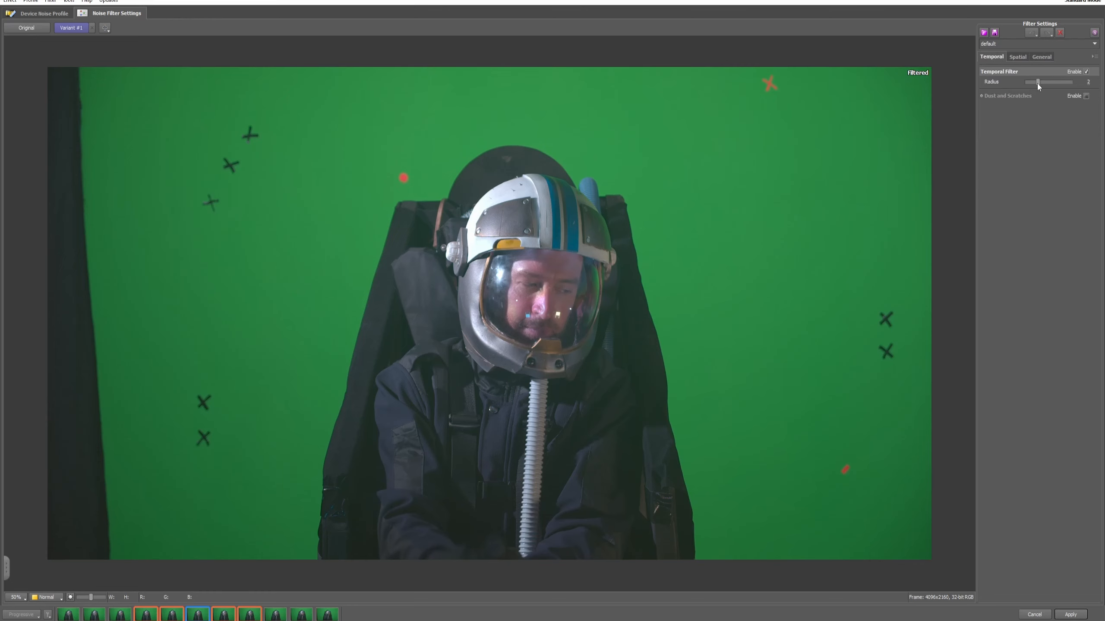
- Try the temporal filter radius at its maximum, at 1 and at its maximum again, comparing the jacket's fabric detail
left_click_drag(1037, 83, 1072, 87)
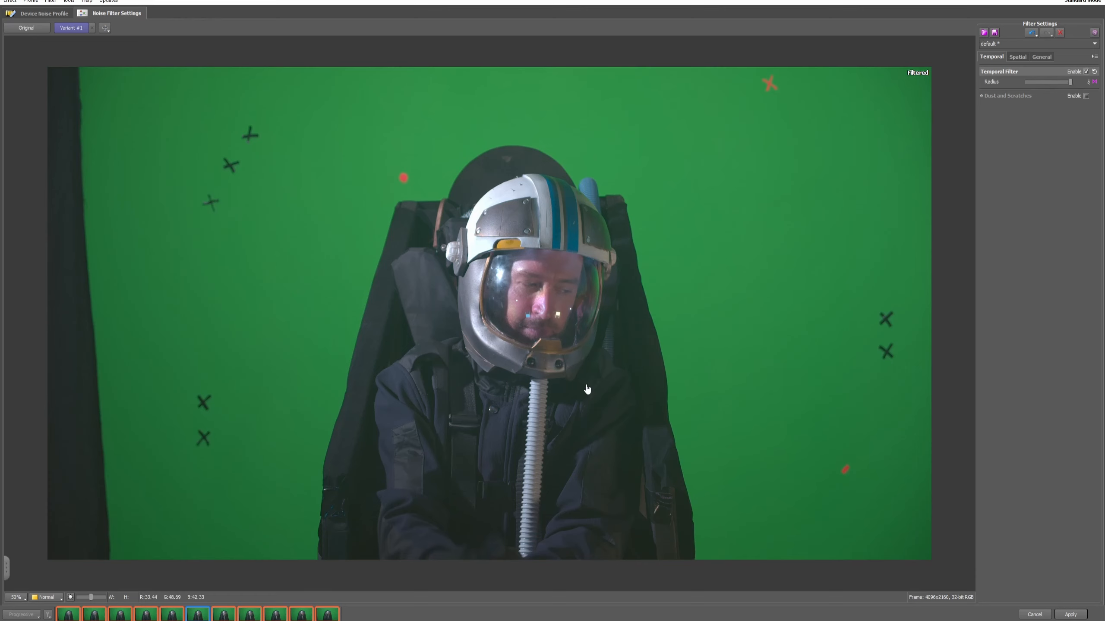
scroll(368, 407, "up", 3)
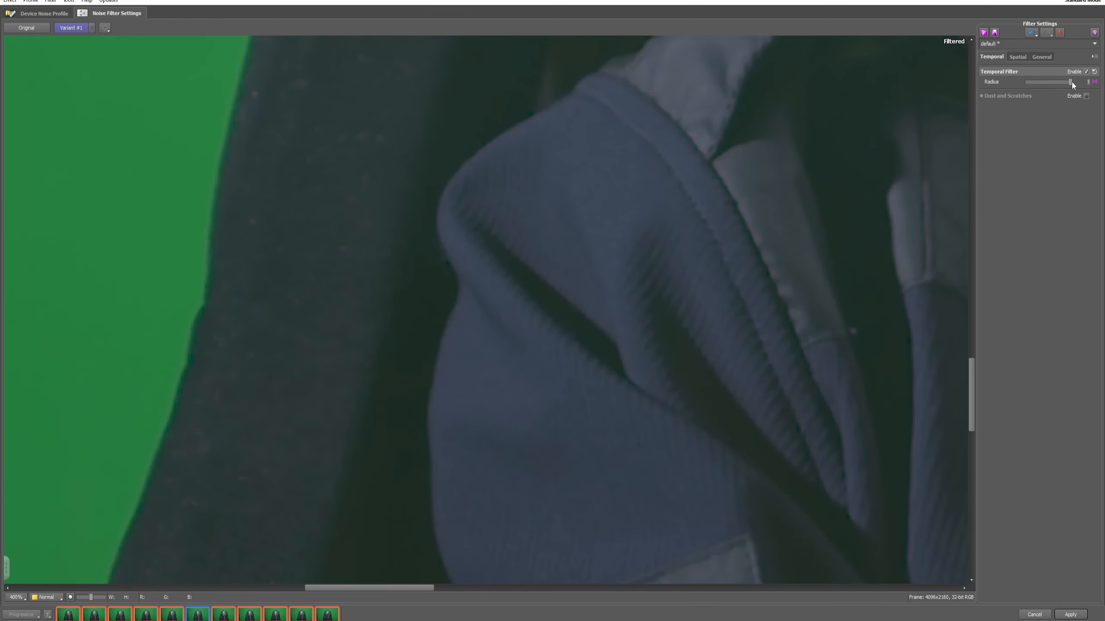
left_click_drag(1070, 82, 1025, 83)
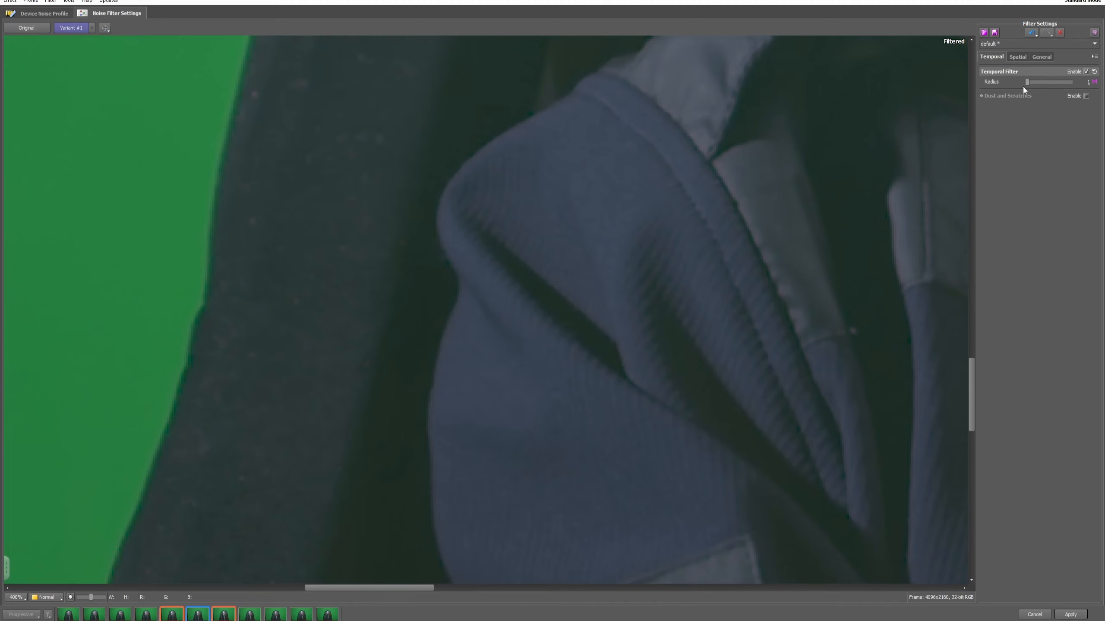
scroll(605, 323, "up", 1)
left_click_drag(753, 352, 675, 332)
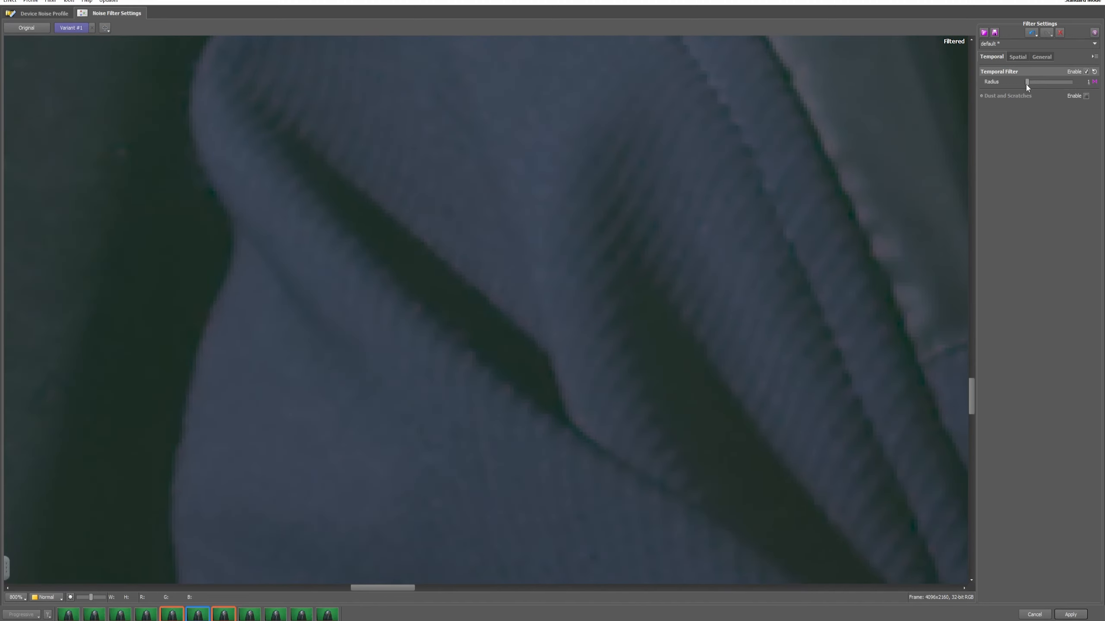
left_click_drag(1027, 83, 1083, 92)
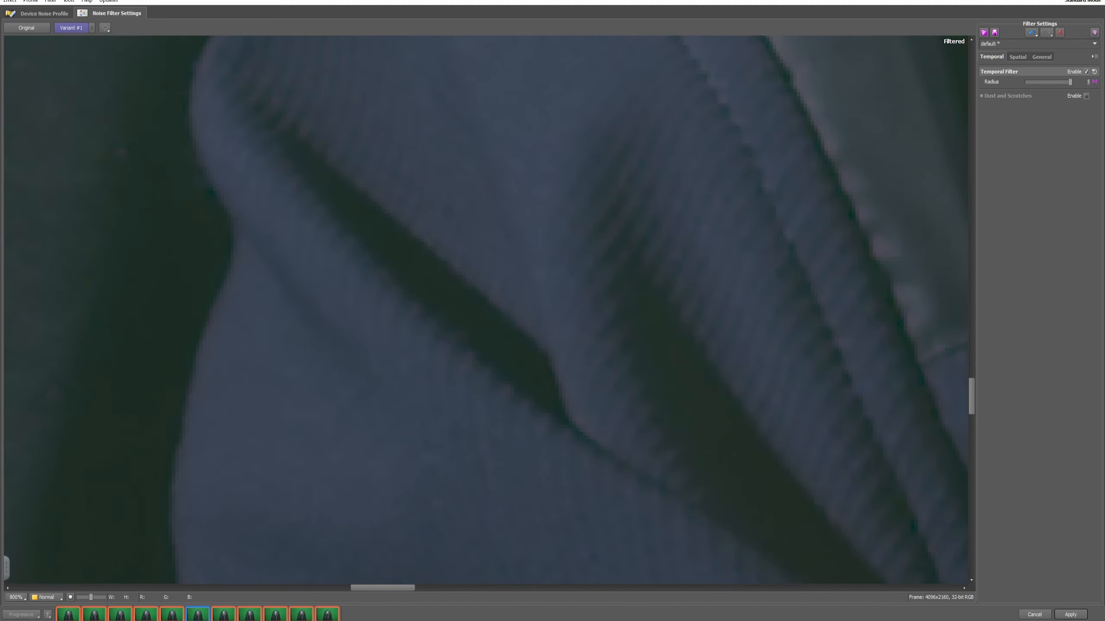
- Examine the filtered preview up close on the helmet, visor, face and jacket
scroll(657, 283, "down", 5)
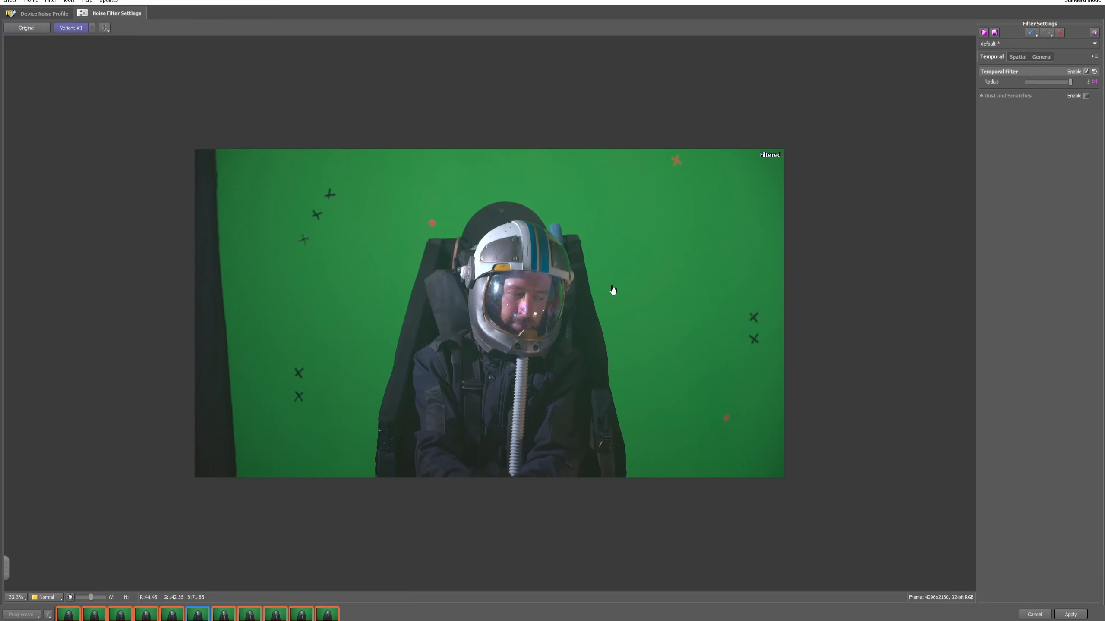
scroll(613, 290, "up", 3)
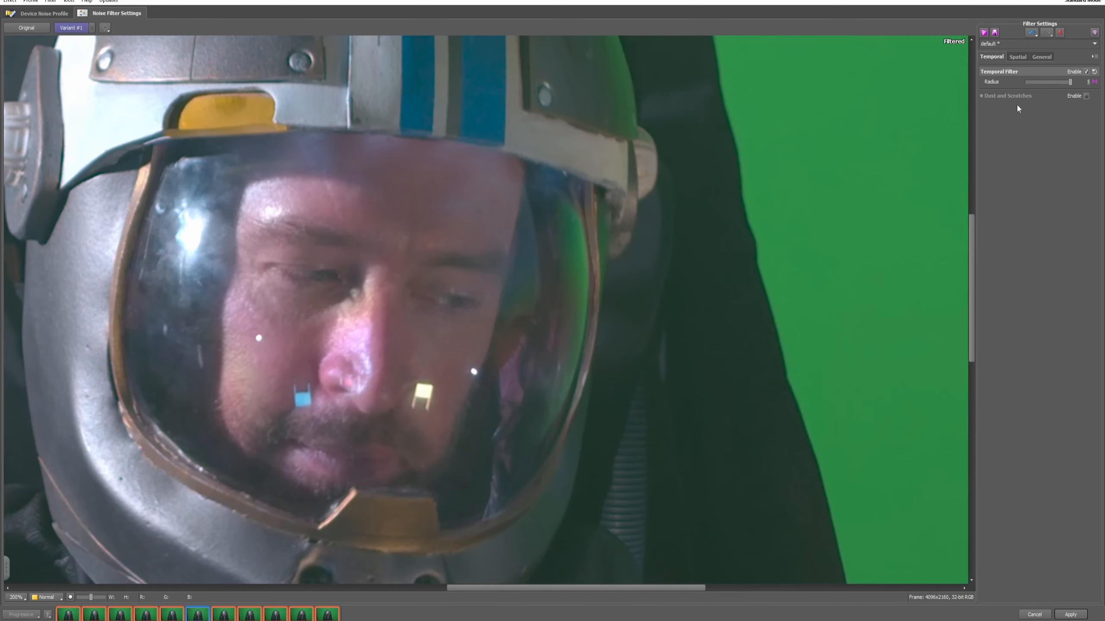
scroll(792, 156, "down", 3)
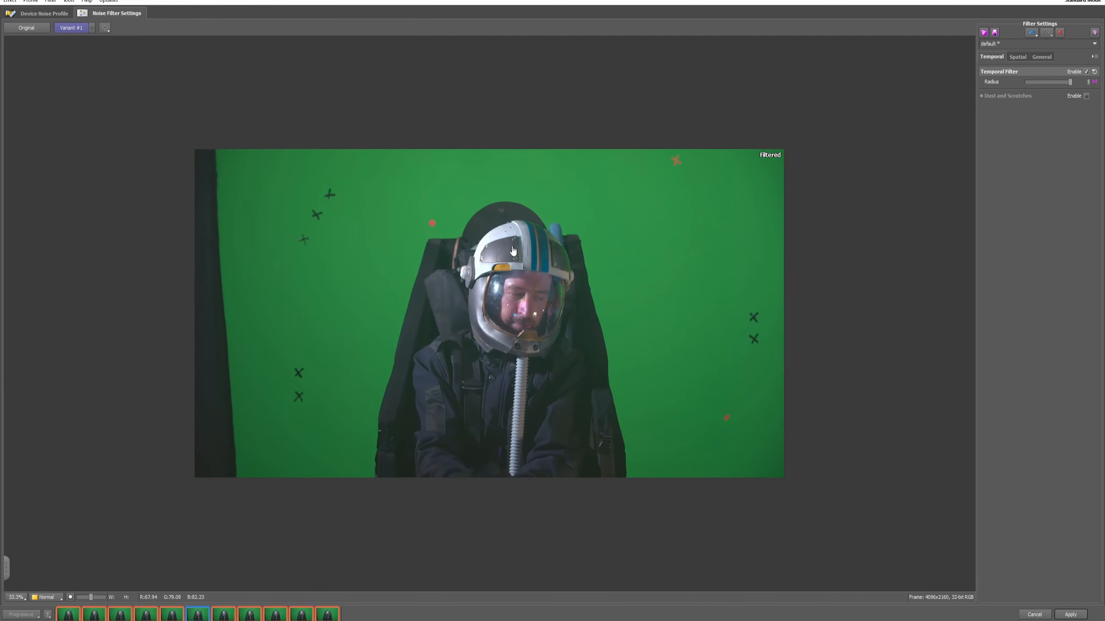
scroll(514, 252, "up", 4)
scroll(482, 238, "down", 2)
left_click_drag(496, 231, 556, 206)
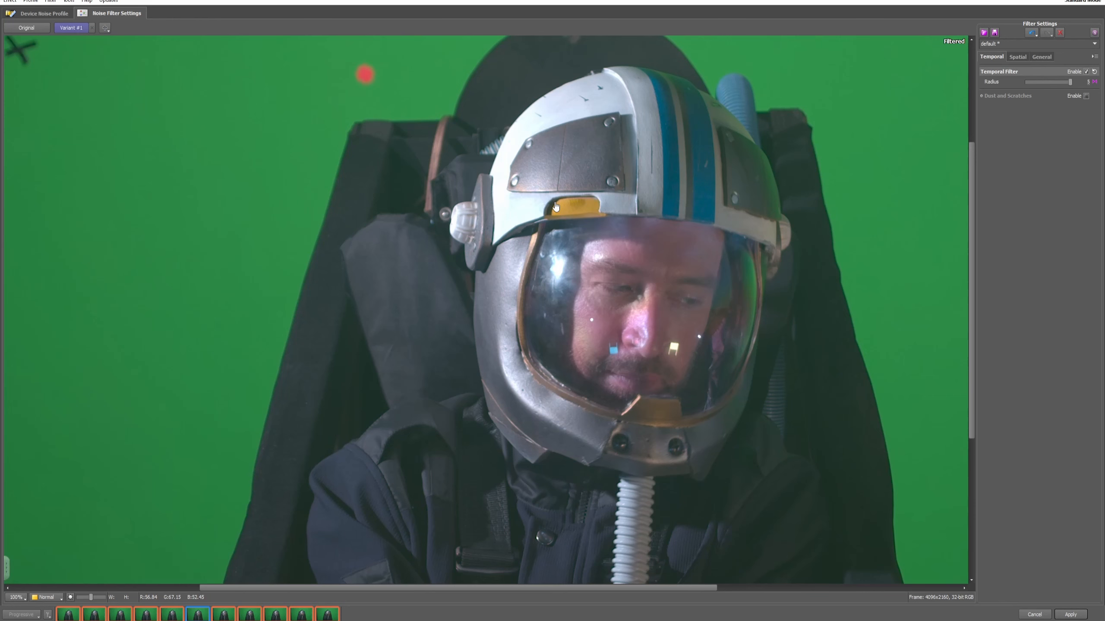
scroll(542, 331, "up", 3)
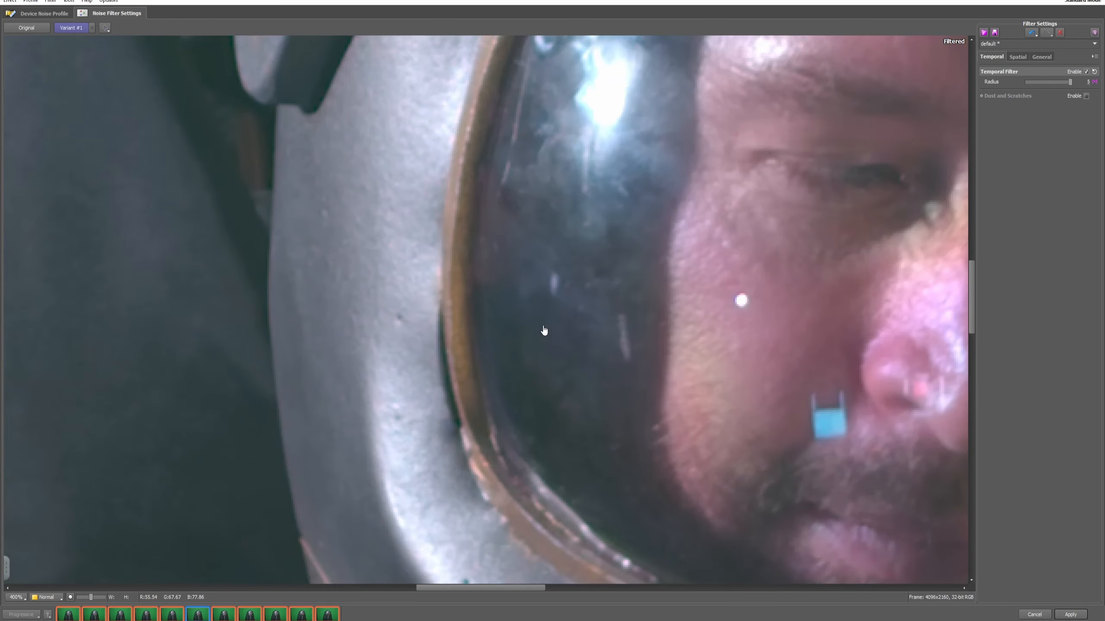
scroll(510, 320, "down", 3)
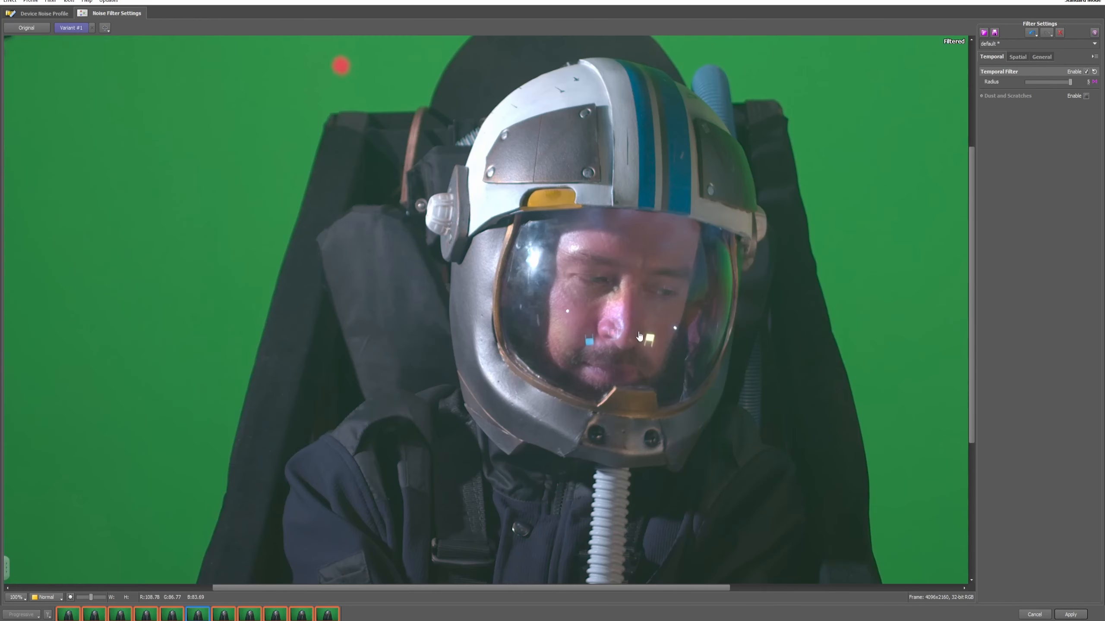
left_click_drag(365, 353, 535, 204)
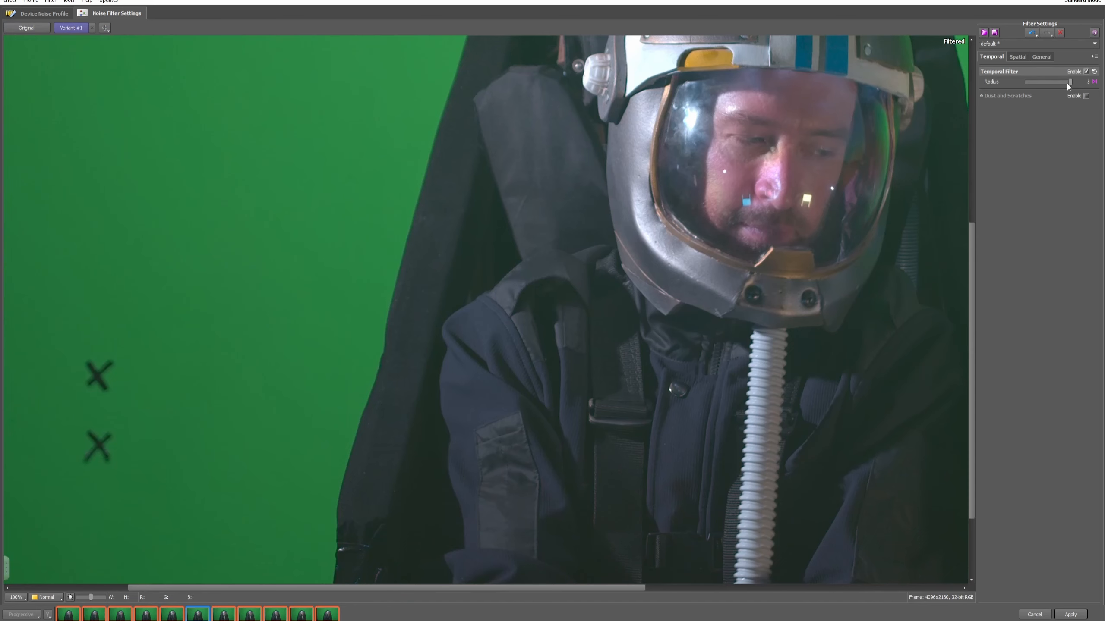
- Try temporal filter radii of 3 and 4, settle on 3, and apply the noise reduction settings
left_click_drag(1069, 83, 1049, 82)
scroll(493, 349, "down", 4)
scroll(545, 305, "up", 1)
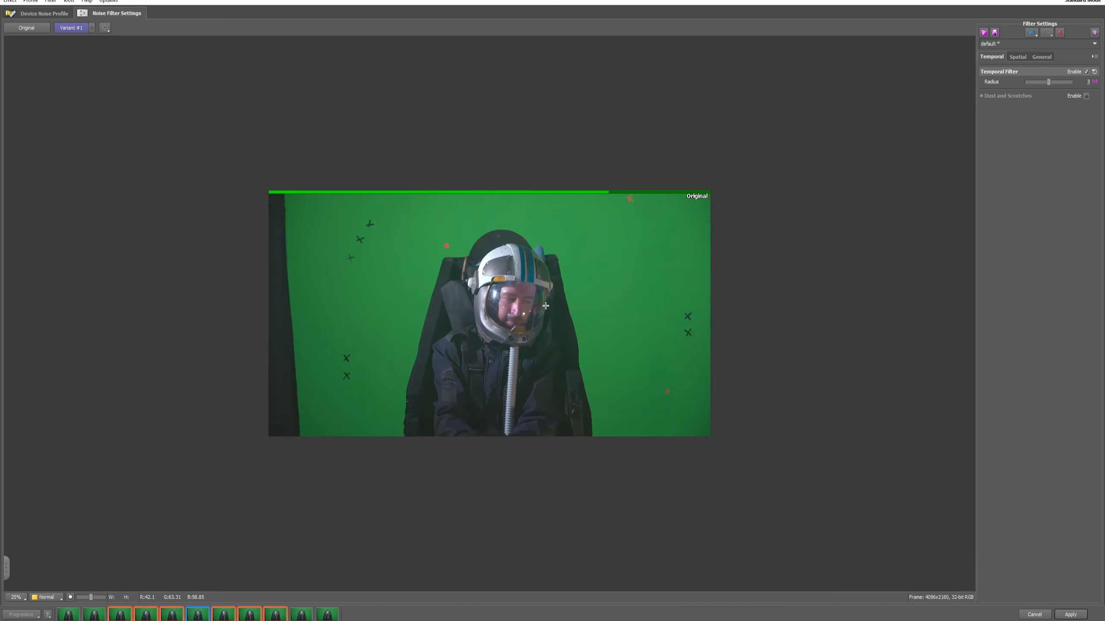
left_click(1054, 82)
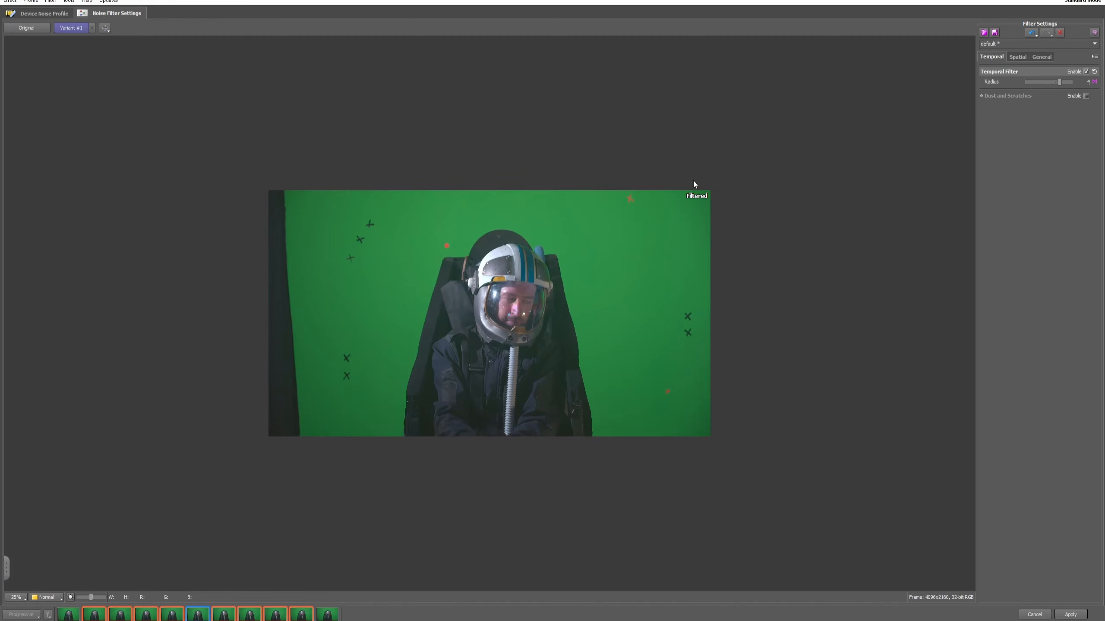
left_click(1051, 82)
mouse_move(1049, 82)
left_mouse_down()
mouse_move(1030, 84)
mouse_move(1050, 86)
left_mouse_up()
left_click(1069, 615)
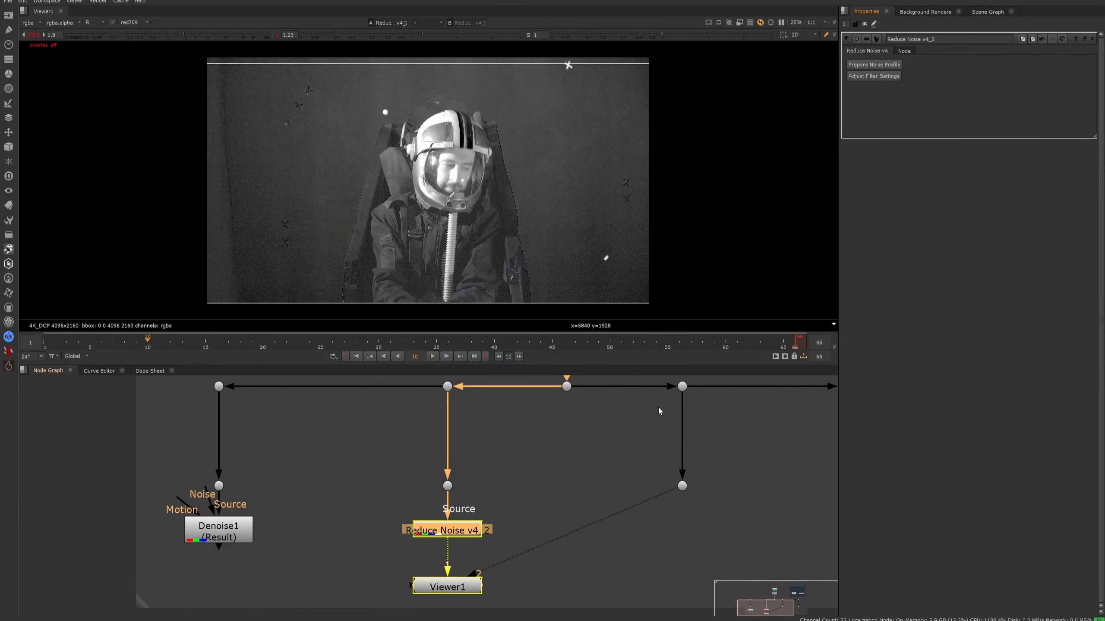
- Compare the Reduce Noise v4 result with the original plate in the viewer, up close at the chair's edge
left_click(659, 409)
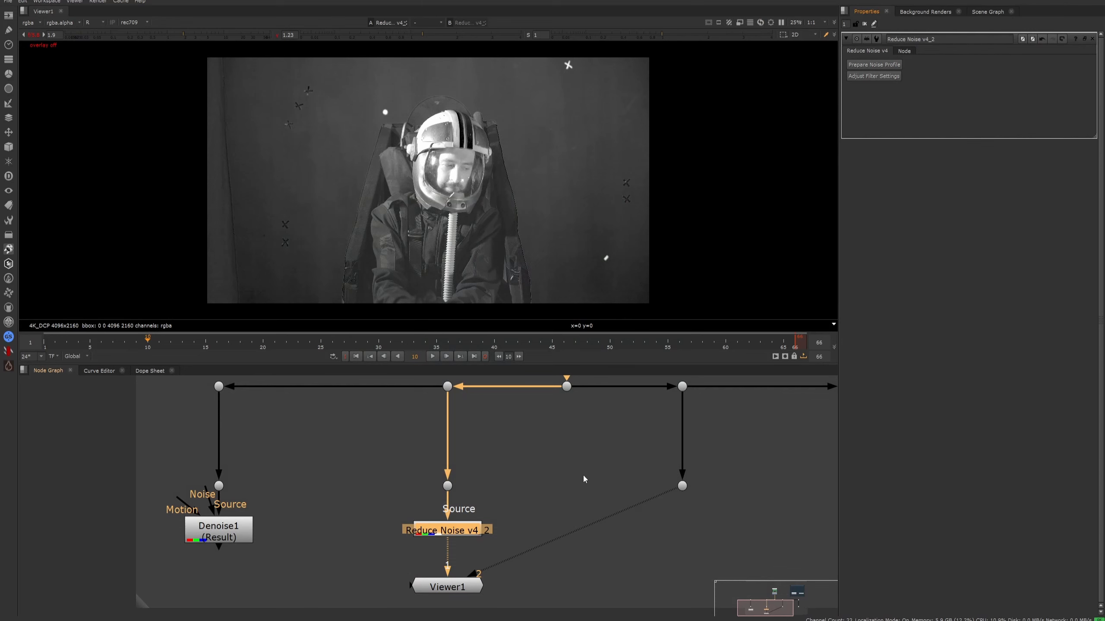
key("2")
key("1")
scroll(535, 236, "up", 6)
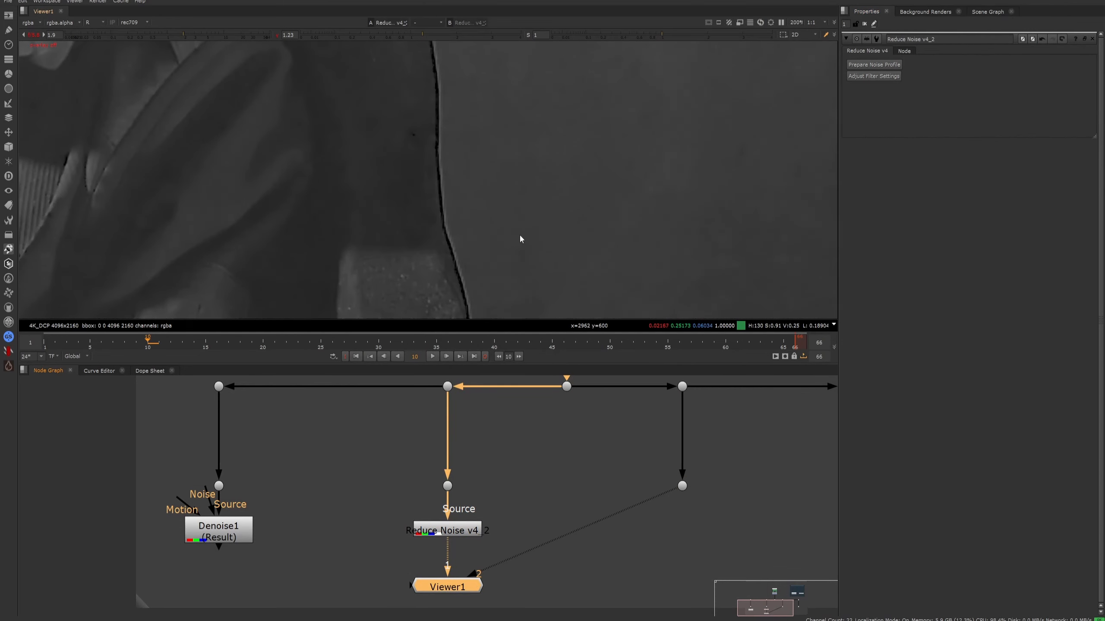
key("2")
scroll(535, 230, "down", 6)
- Connect the Denoise1 node to the viewer's input 3 and frame the tracking marks beside the chair
left_click(219, 530)
key("3")
scroll(266, 276, "up", 4)
- Alternate between the original plate and the Denoise1 result to compare grain around the tracking marks and chair
key("2")
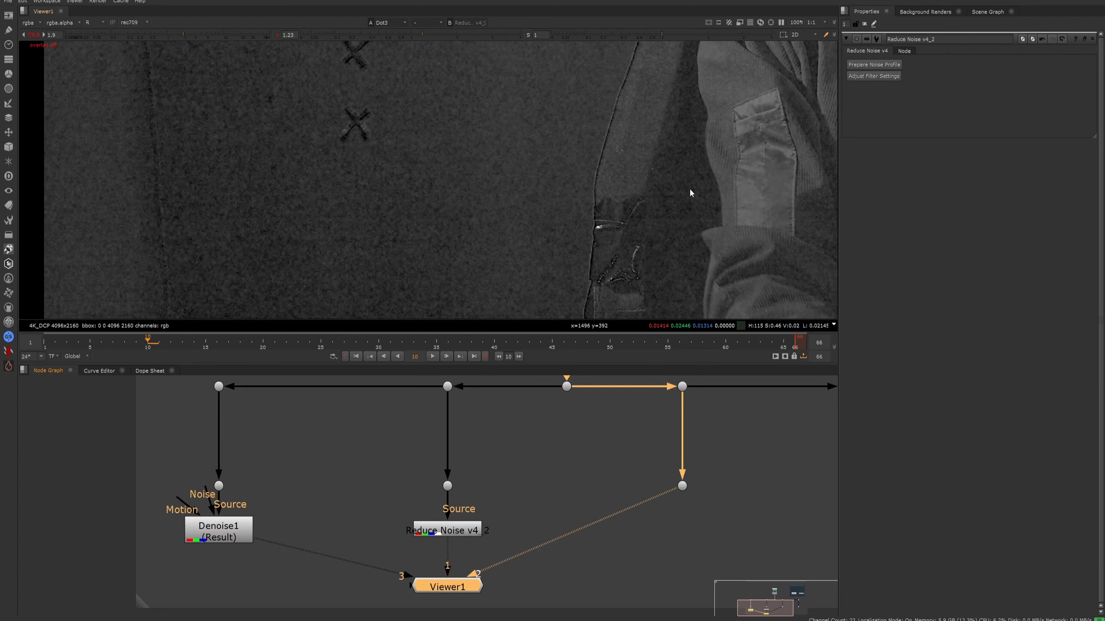
key("3")
key("2")
key("3")
key("2")
key("3")
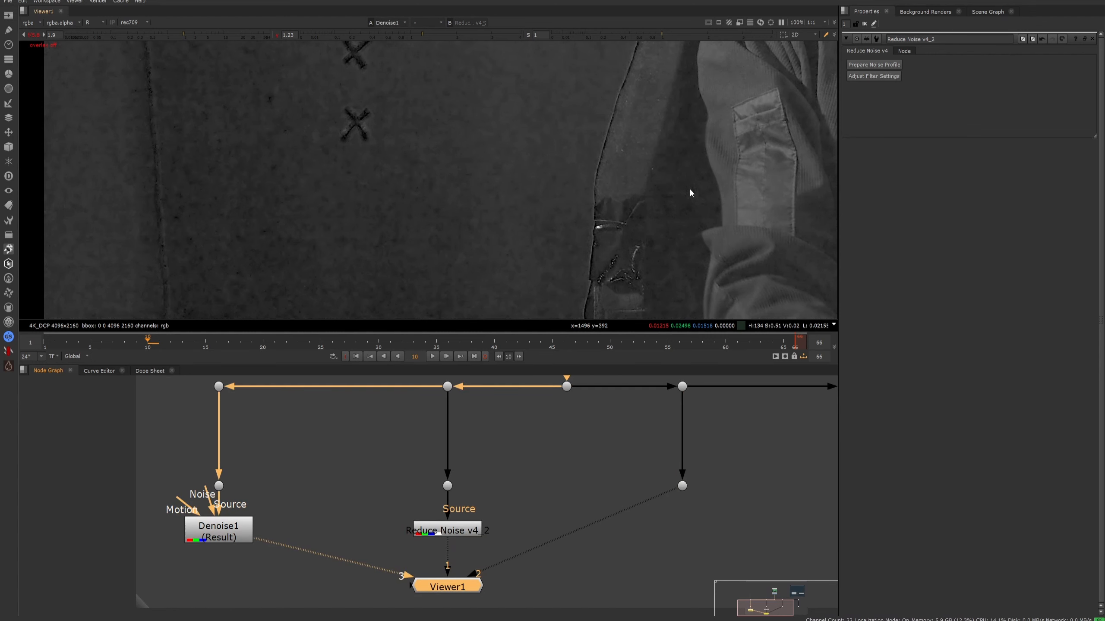
key("2")
key("3")
key("2")
key("3")
- Inspect the Denoise1 result on the sleeve and chair strap, and compare it with the Reduce Noise v4 result
scroll(556, 170, "up", 1)
middle_click_drag(573, 186, 503, 237)
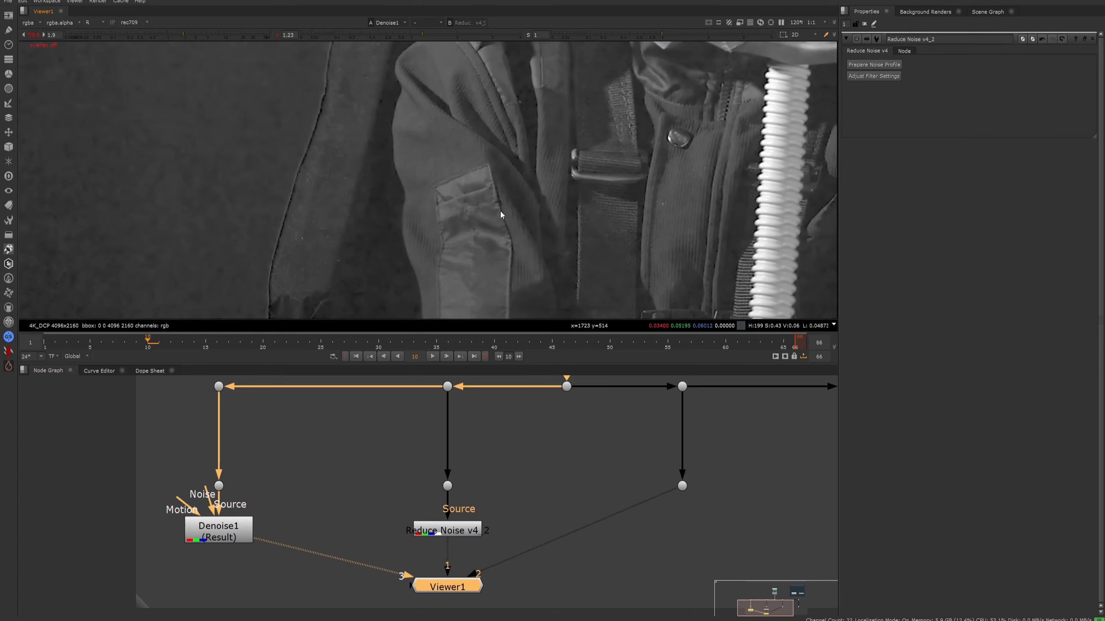
middle_click_drag(287, 305, 350, 144)
scroll(343, 210, "up", 4)
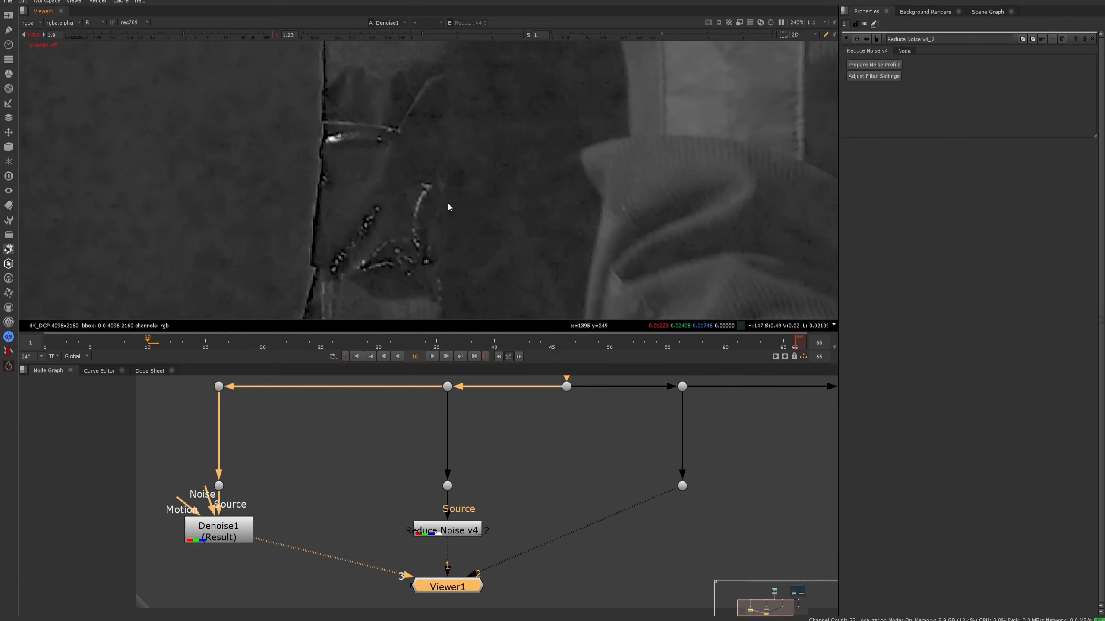
key("1")
scroll(447, 202, "down", 6)
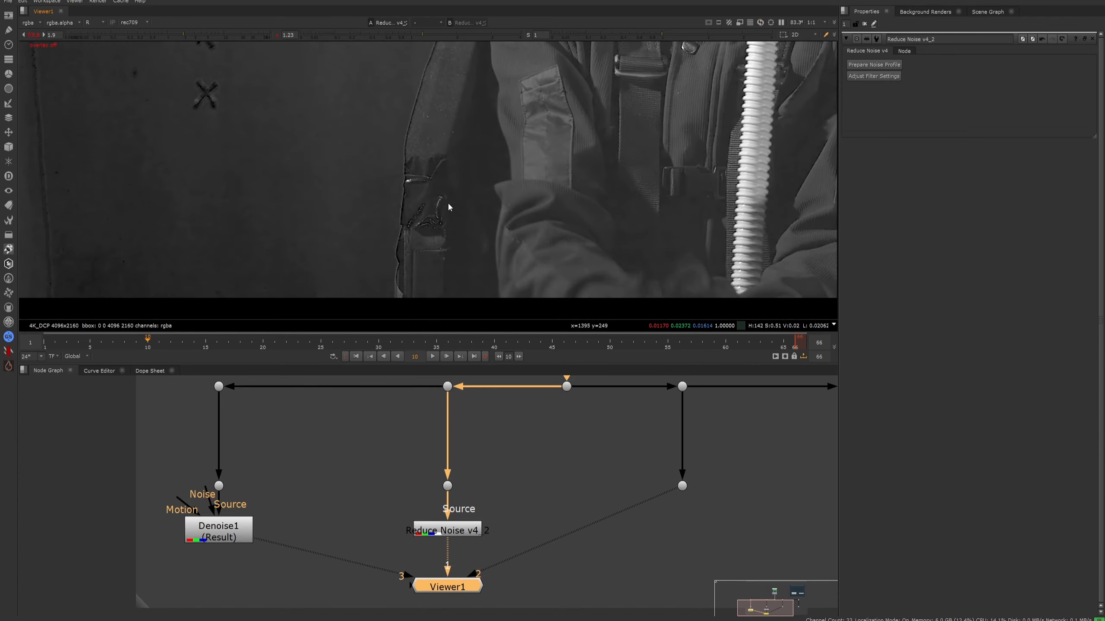
- Compare the original plate with the Reduce Noise v4 result on the jacket and the backdrop's upper-right area
key("2")
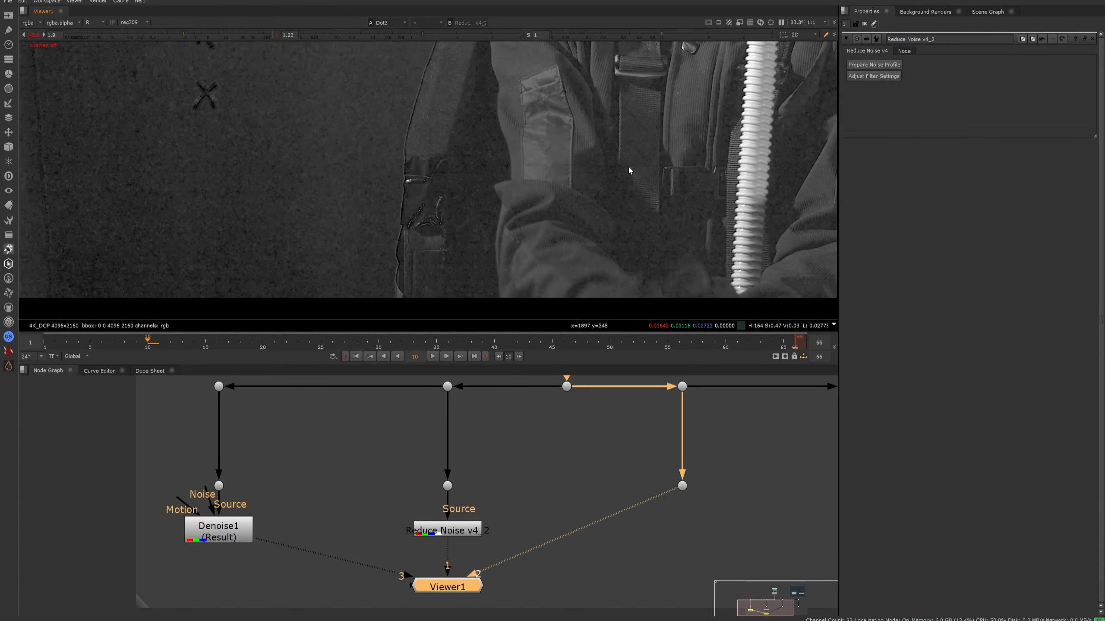
key("1")
key("2")
key("1")
scroll(394, 175, "down", 6)
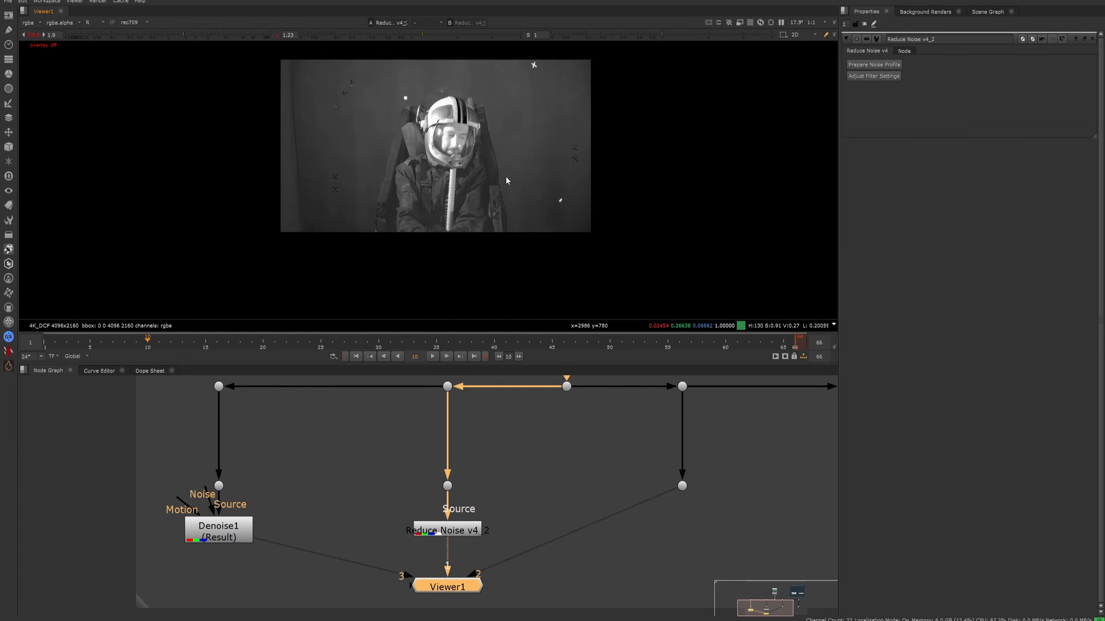
scroll(515, 170, "up", 3)
key("2")
key("1")
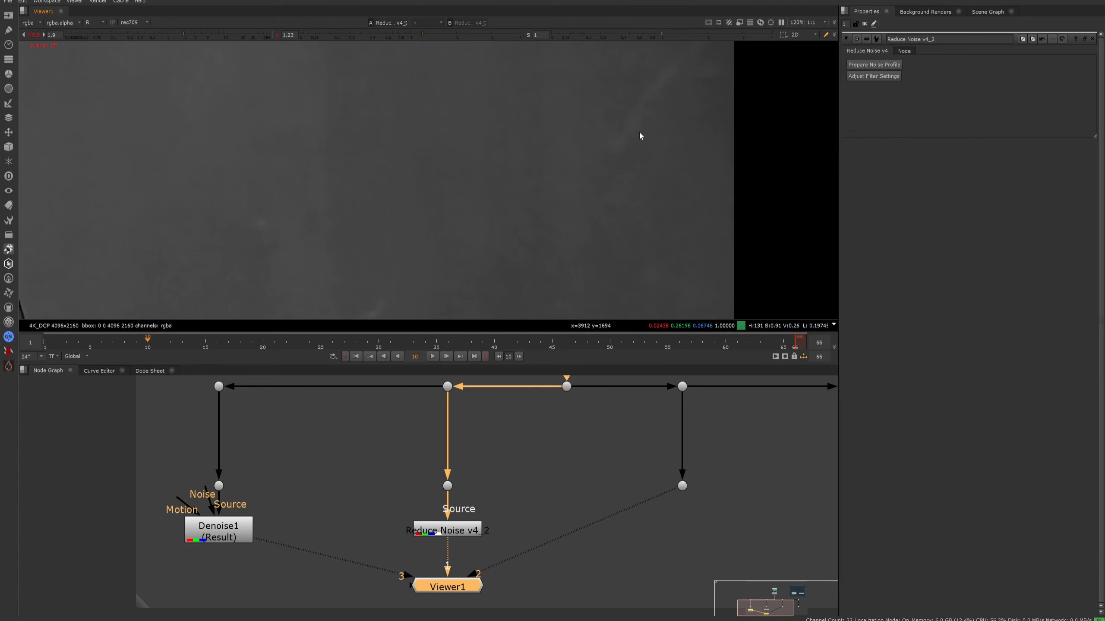
- Compare the original plate with the Reduce Noise v4 result along the chair's right edge against the backdrop
scroll(637, 197, "up", 2)
key("2")
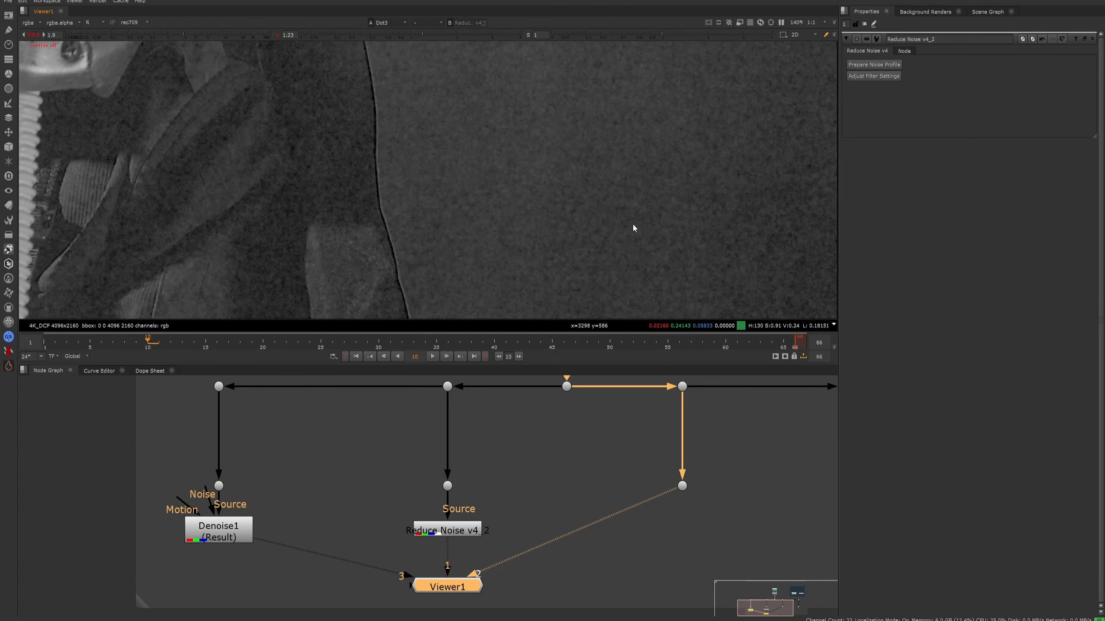
key("1")
key("2")
key("1")
- Compare both versions near the astronaut's sleeve, and examine the Reduce Noise v4 result across the jacket and helmet
scroll(632, 223, "up", 4)
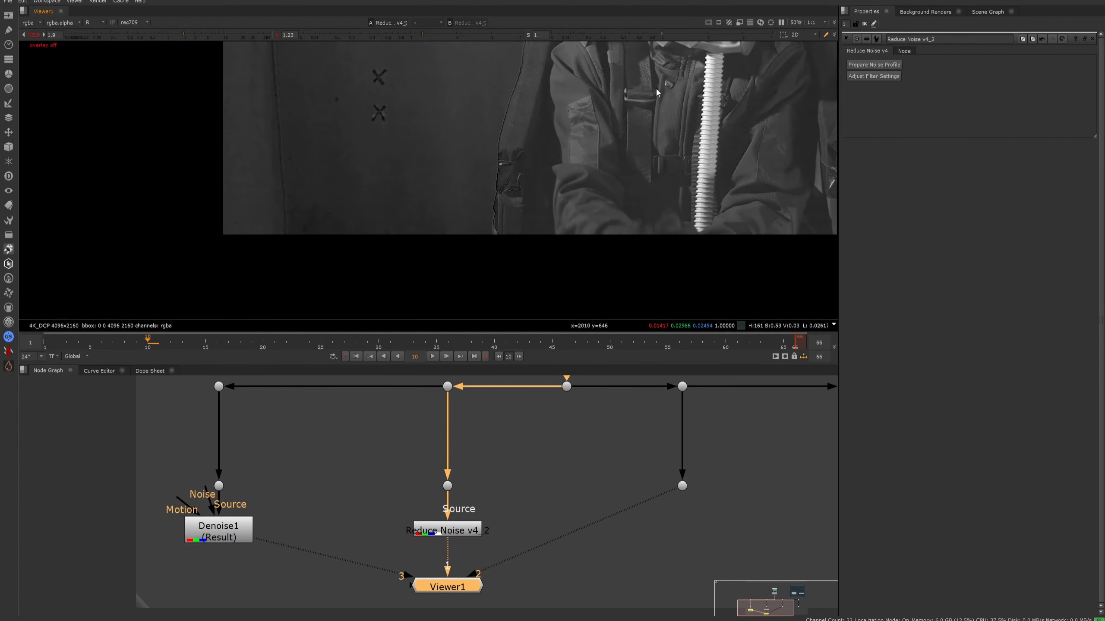
key("2")
key("1")
middle_click_drag(617, 140, 536, 185)
scroll(476, 220, "down", 5)
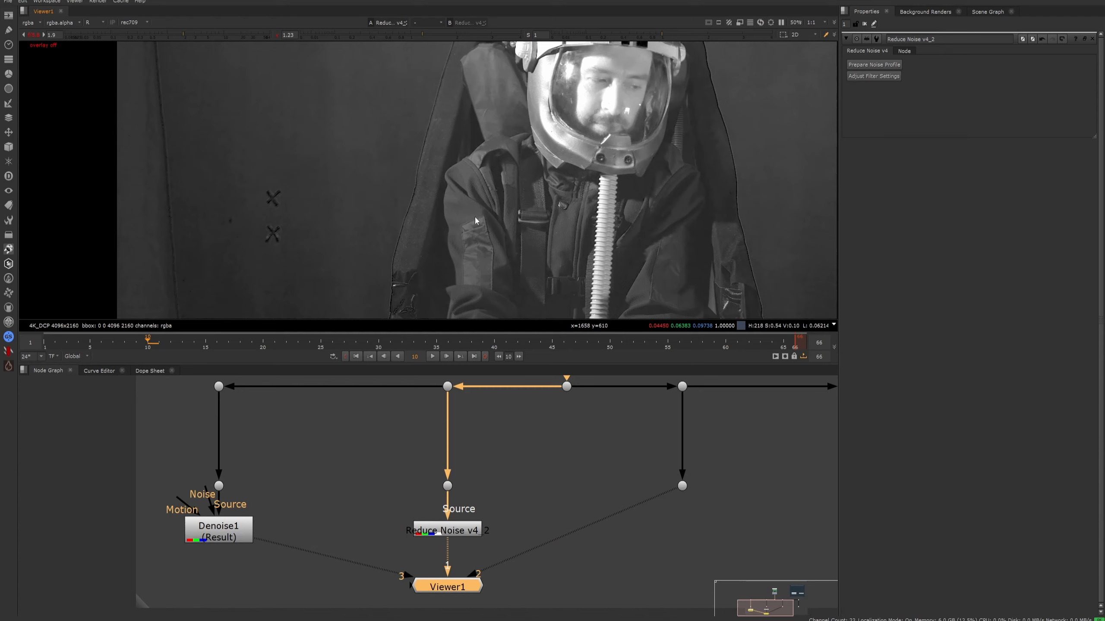
middle_click_drag(474, 216, 439, 210)
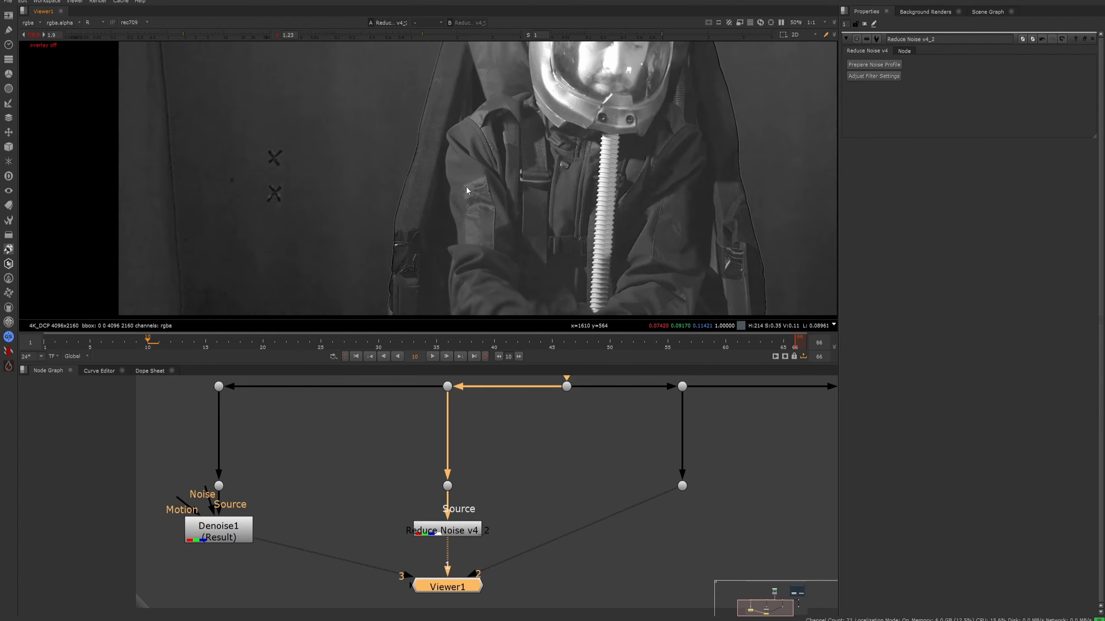